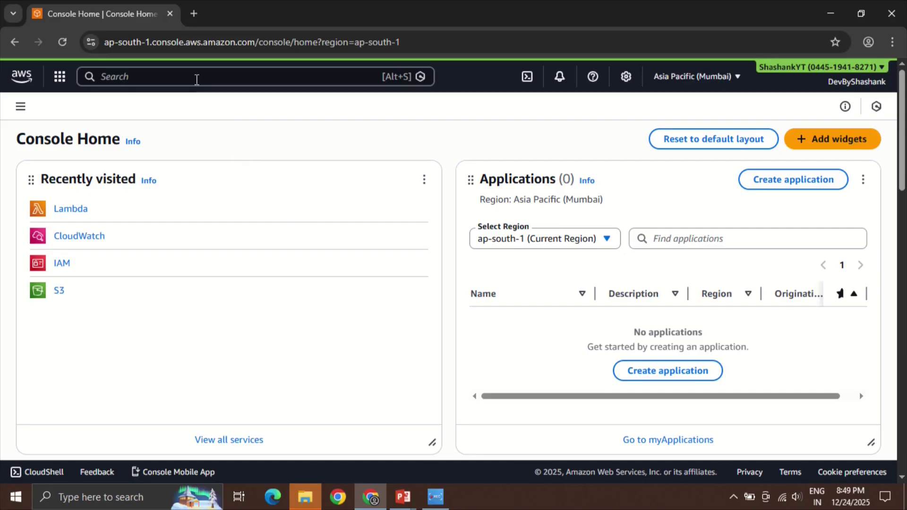
Find the Simple Queue Service by searching for sqs and open it in a new browser tab
{"action": "type", "text": "sqs"}
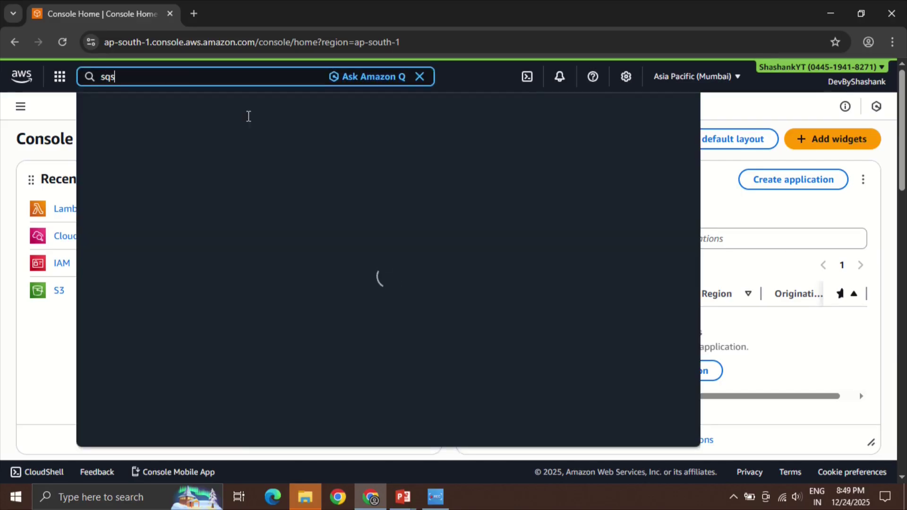
{"action": "middle_click", "coordinate": [307, 150]}
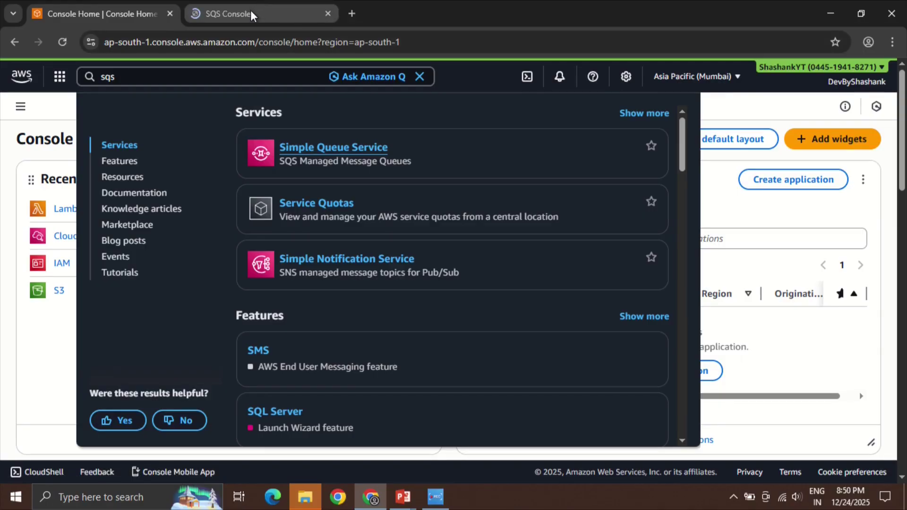
{"action": "left_click", "coordinate": [250, 12]}
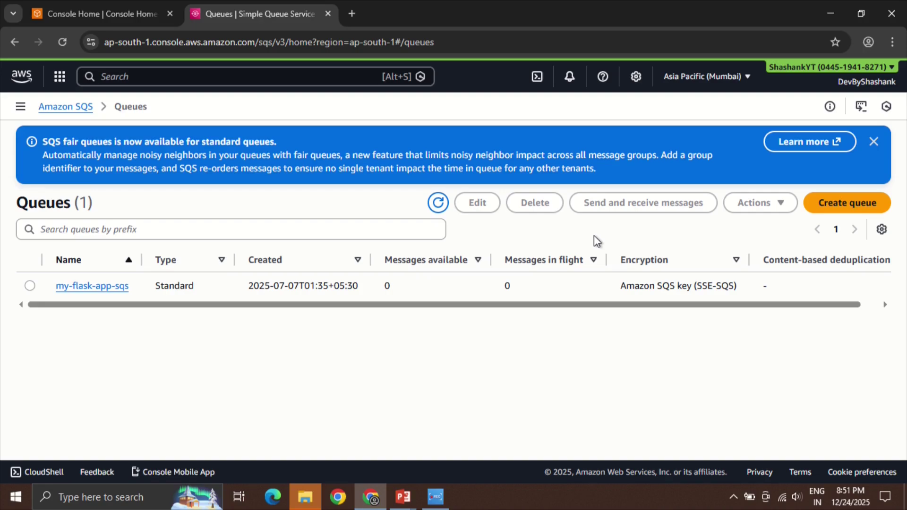
Create a Standard queue named devbyshashank-lambda-integration-sqs, keeping the default configuration, encryption and access policy
{"action": "left_click", "coordinate": [844, 208]}
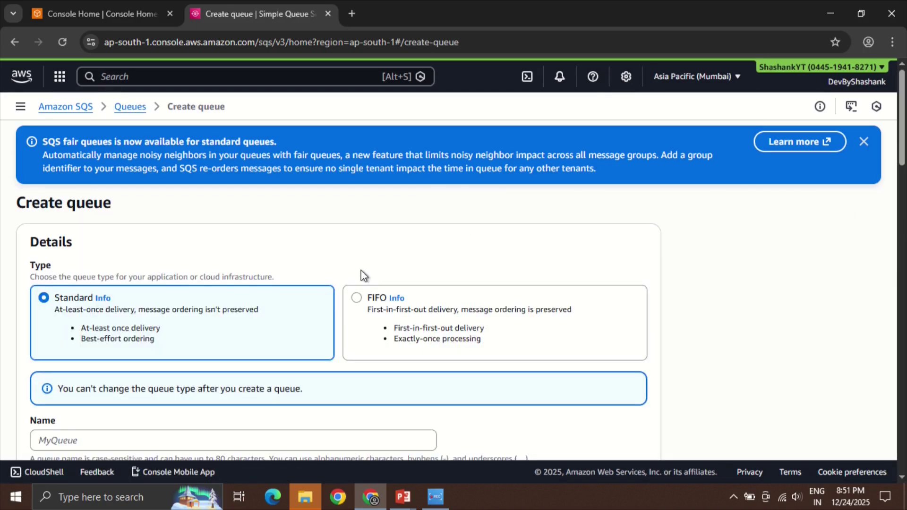
{"action": "scroll", "coordinate": [361, 276], "scroll_direction": "down", "scroll_amount": 2}
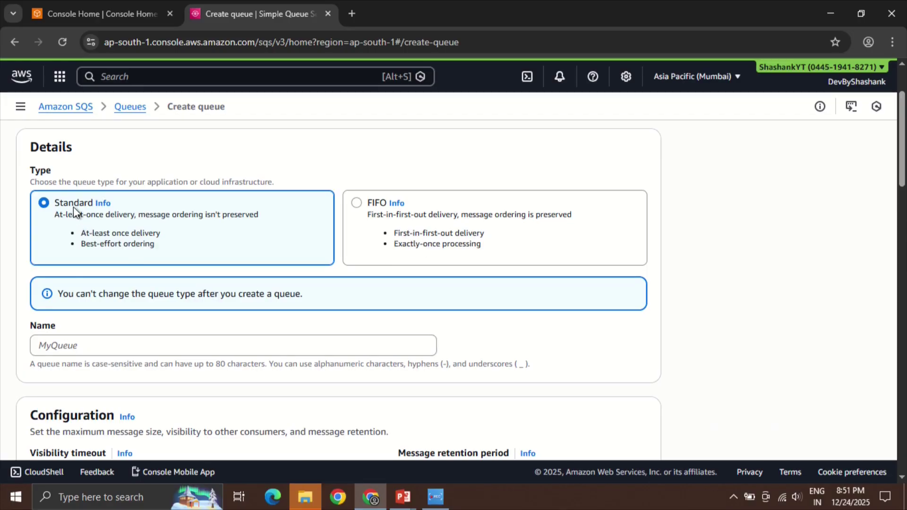
{"action": "scroll", "coordinate": [135, 249], "scroll_direction": "down", "scroll_amount": 1}
{"action": "left_click", "coordinate": [134, 286]}
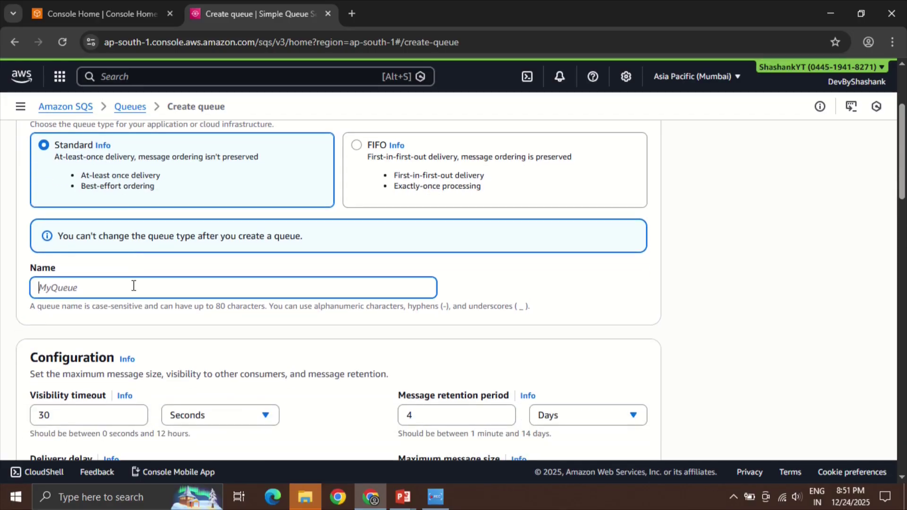
{"action": "type", "text": "devbyshashank-lambda-integration-sqs"}
{"action": "scroll", "coordinate": [334, 381], "scroll_direction": "down", "scroll_amount": 3}
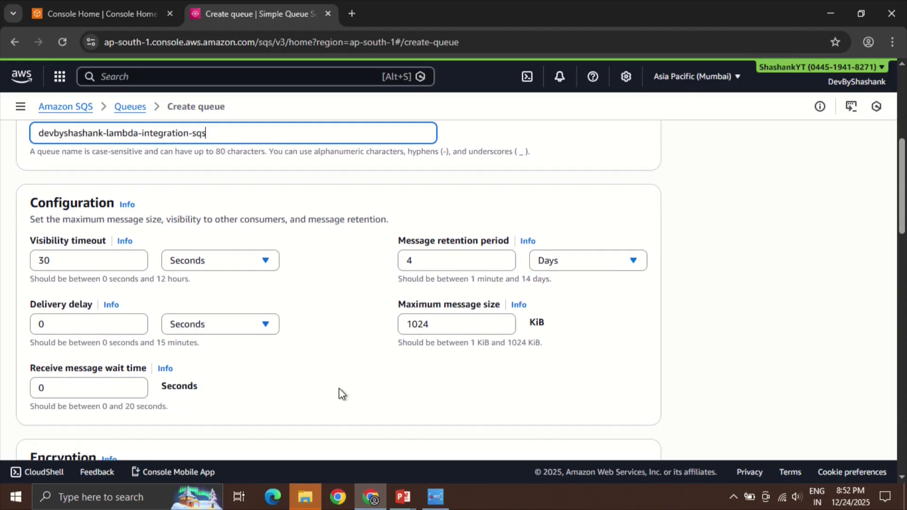
{"action": "scroll", "coordinate": [339, 387], "scroll_direction": "down", "scroll_amount": 8}
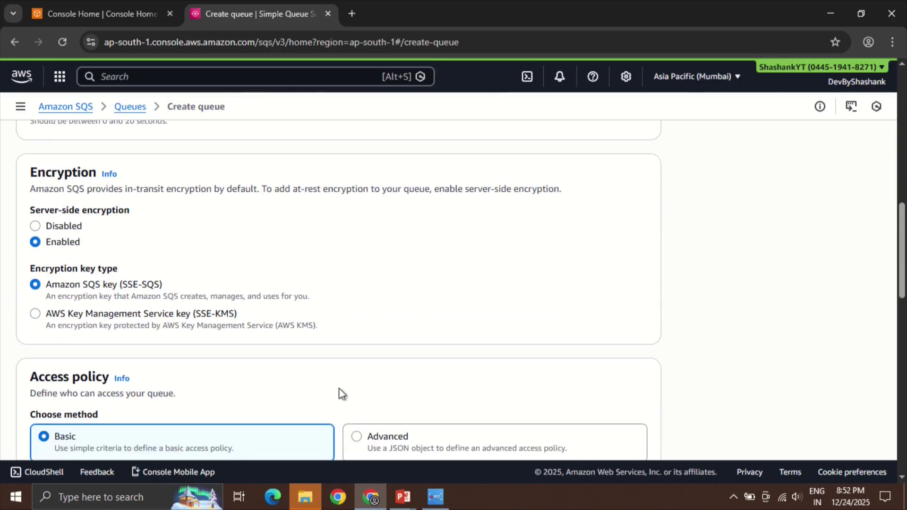
{"action": "scroll", "coordinate": [339, 387], "scroll_direction": "down", "scroll_amount": 14}
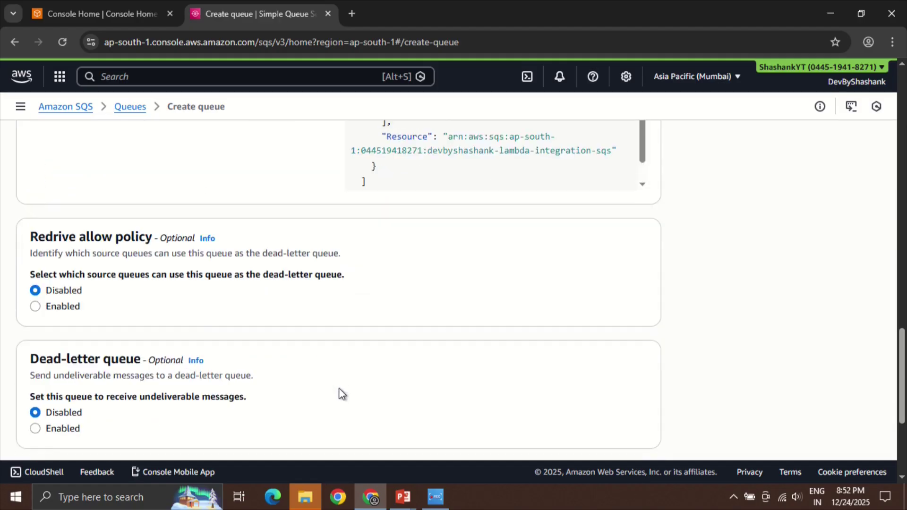
{"action": "scroll", "coordinate": [339, 393], "scroll_direction": "down", "scroll_amount": 2}
{"action": "left_click", "coordinate": [618, 425]}
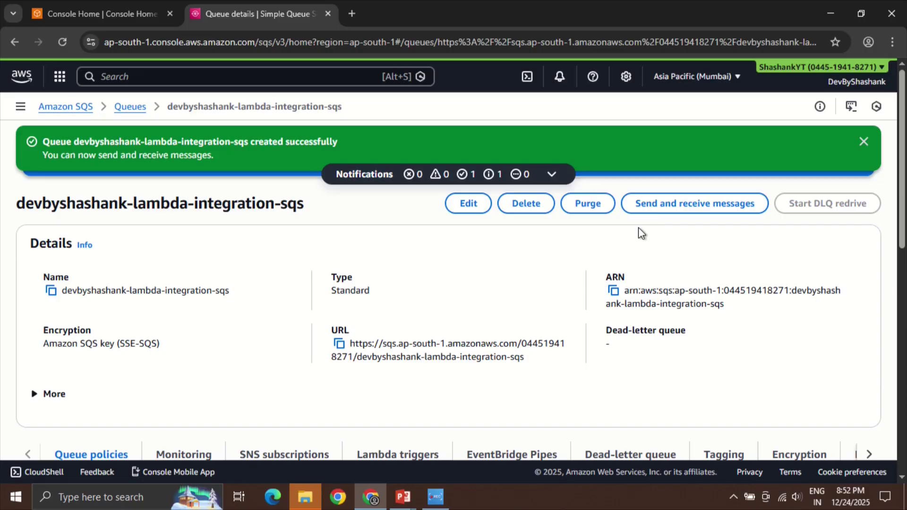
Send the message "Hi, this is a testing queue" to the new queue with no group ID or delivery delay
{"action": "left_click", "coordinate": [675, 210]}
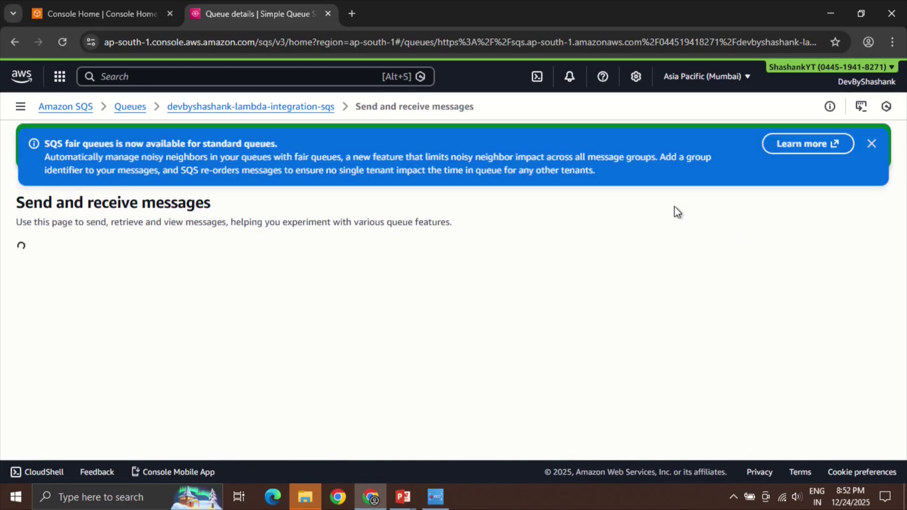
{"action": "scroll", "coordinate": [556, 295], "scroll_direction": "down", "scroll_amount": 3}
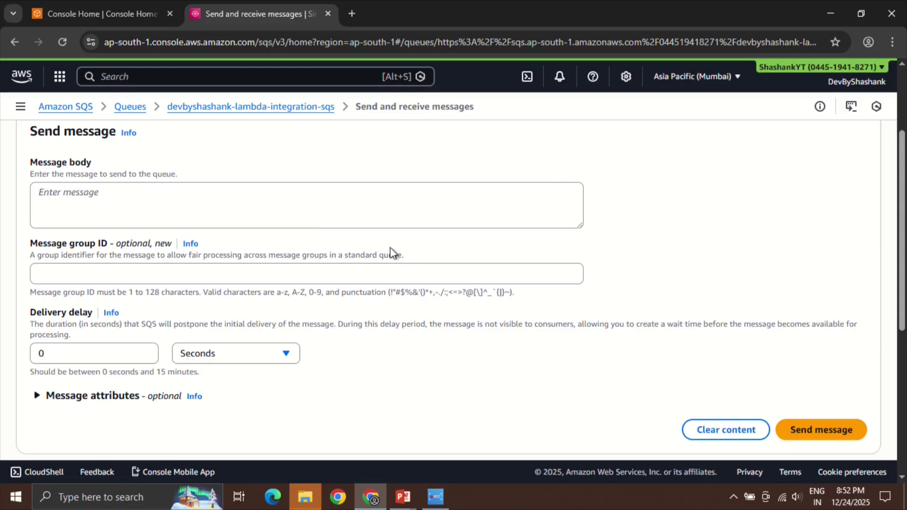
{"action": "left_click", "coordinate": [273, 209]}
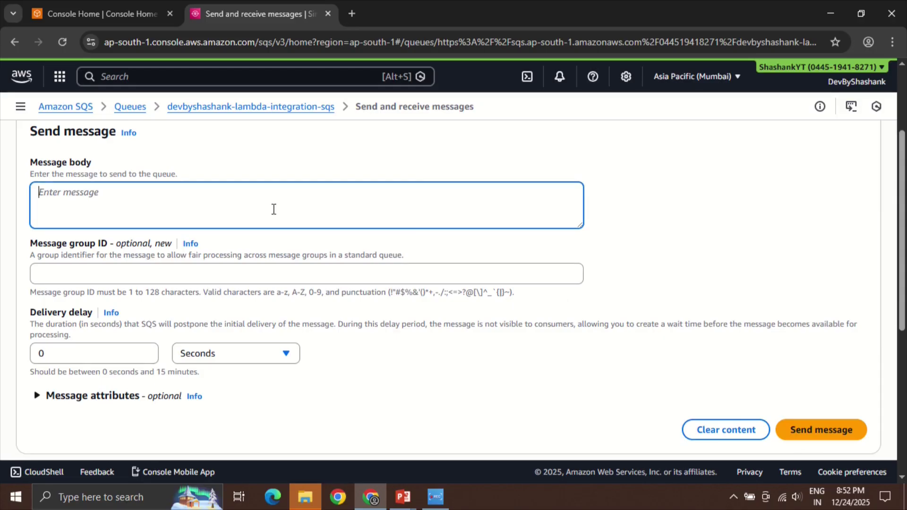
{"action": "type", "text": "Hi, this is a testing queue"}
{"action": "scroll", "coordinate": [234, 287], "scroll_direction": "down", "scroll_amount": 1}
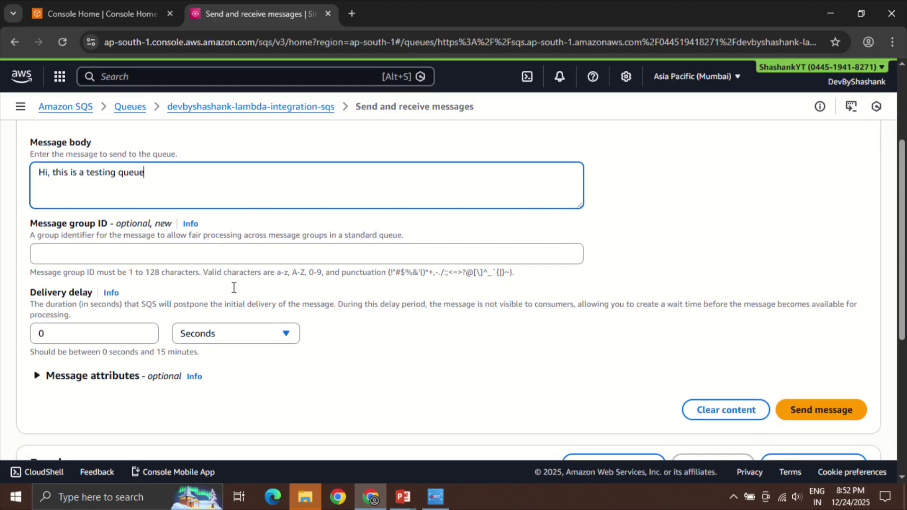
{"action": "scroll", "coordinate": [334, 302], "scroll_direction": "down", "scroll_amount": 3}
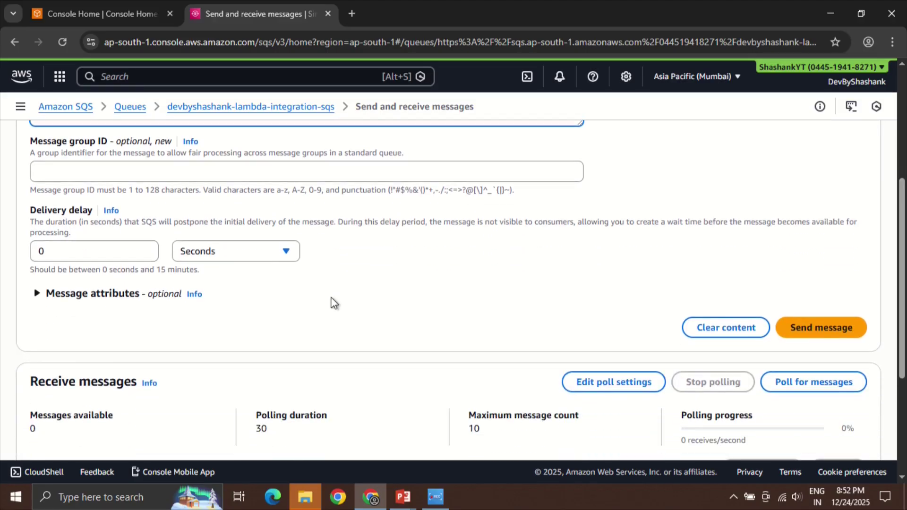
{"action": "left_click", "coordinate": [797, 279]}
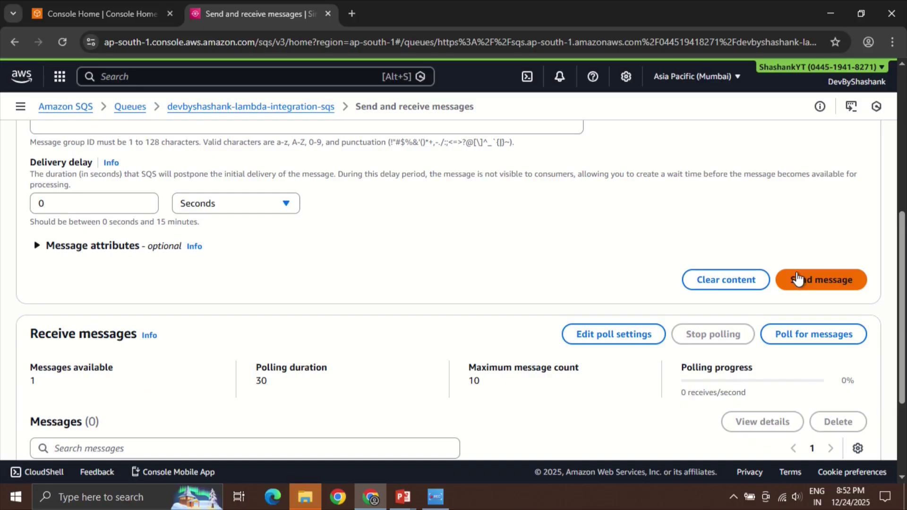
{"action": "scroll", "coordinate": [719, 265], "scroll_direction": "up", "scroll_amount": 2}
{"action": "scroll", "coordinate": [721, 271], "scroll_direction": "up", "scroll_amount": 2}
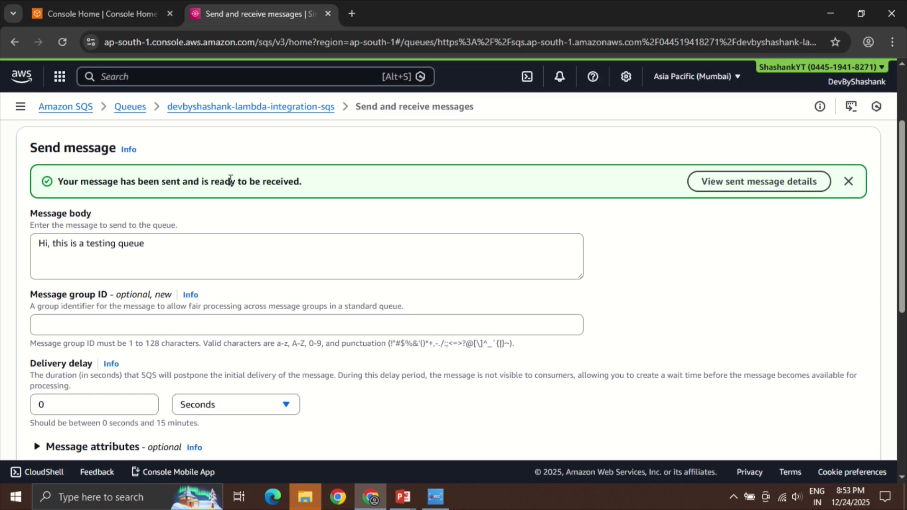
Poll the queue for its available messages
{"action": "scroll", "coordinate": [291, 180], "scroll_direction": "down", "scroll_amount": 5}
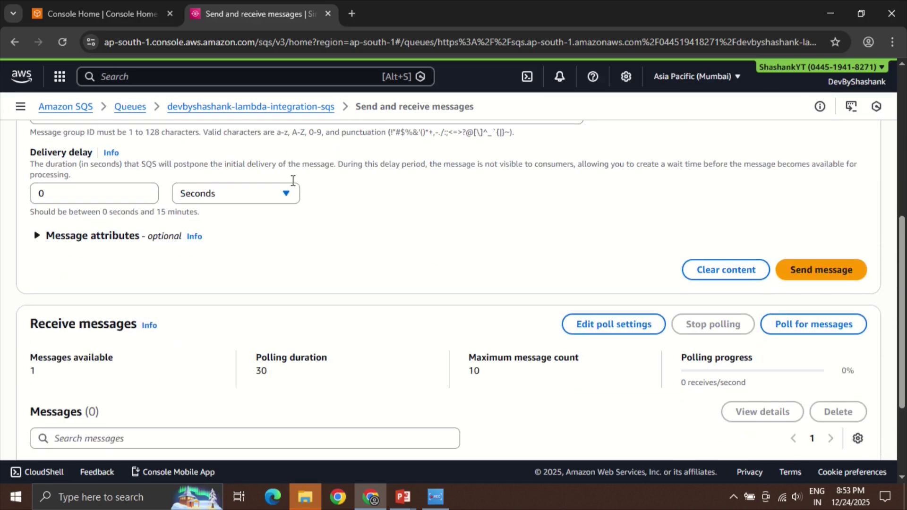
{"action": "scroll", "coordinate": [397, 324], "scroll_direction": "down", "scroll_amount": 3}
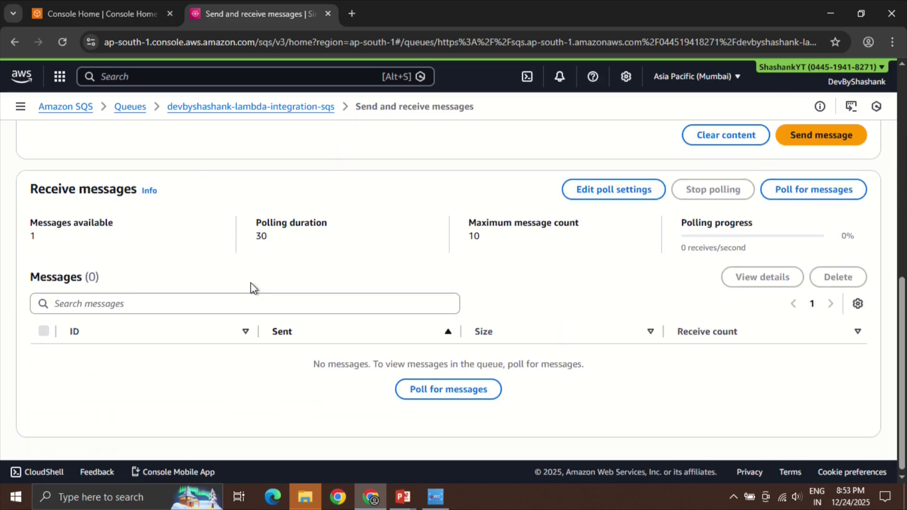
{"action": "triple_click", "coordinate": [67, 188]}
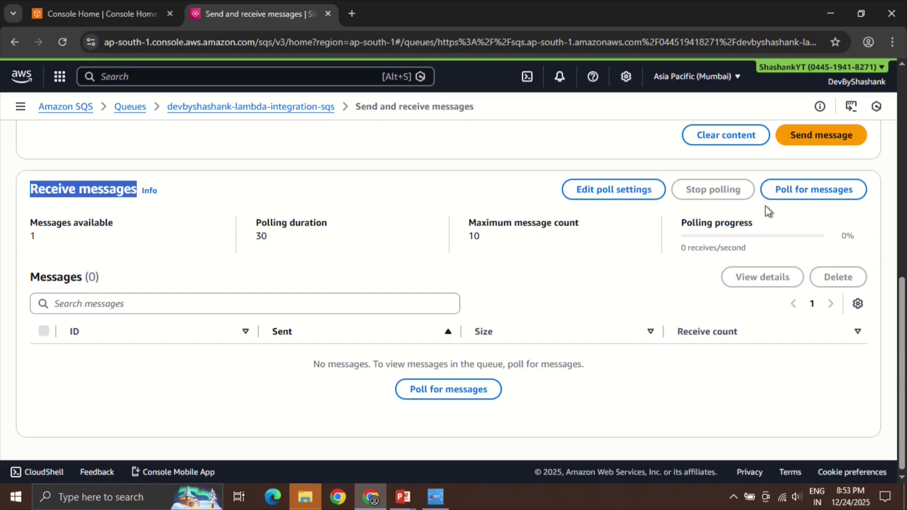
{"action": "left_click", "coordinate": [802, 191]}
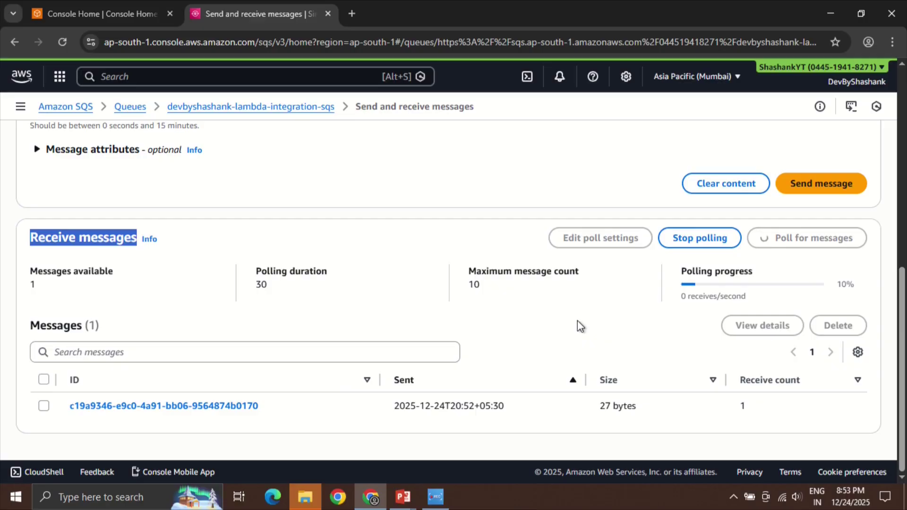
Check the body of the received message and close its details
{"action": "left_click", "coordinate": [110, 410]}
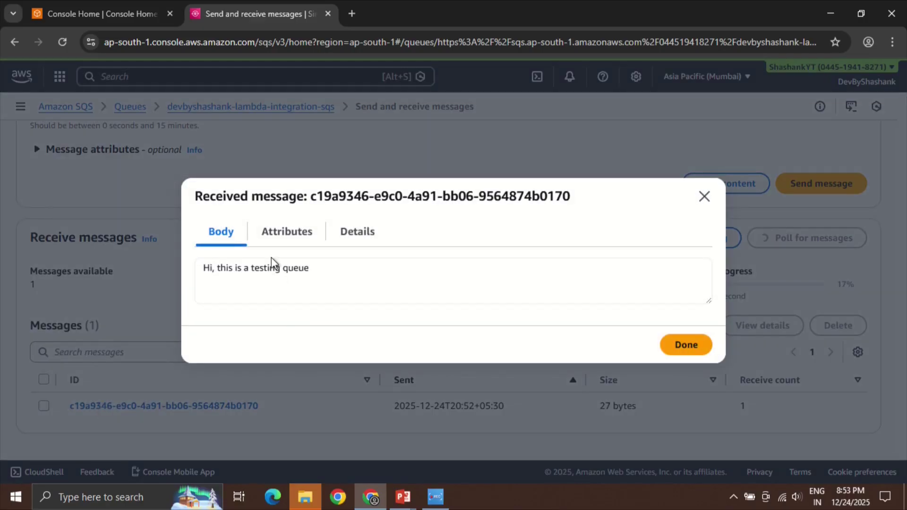
{"action": "triple_click", "coordinate": [254, 268]}
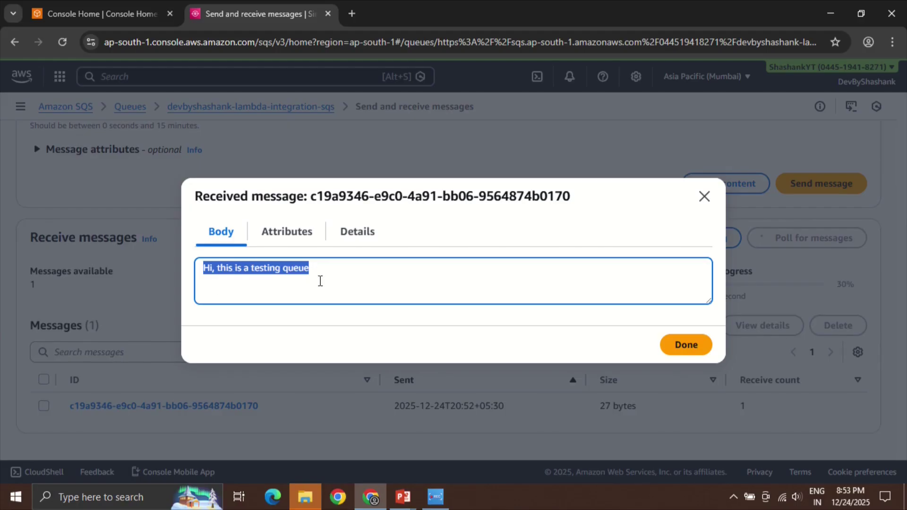
{"action": "left_click", "coordinate": [685, 344]}
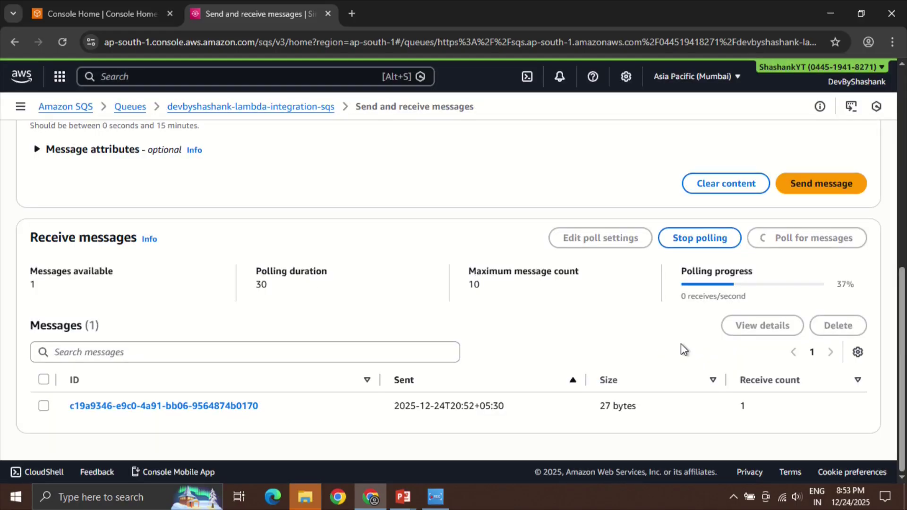
Delete the received test message from the queue and confirm the deletion
{"action": "left_click", "coordinate": [43, 407]}
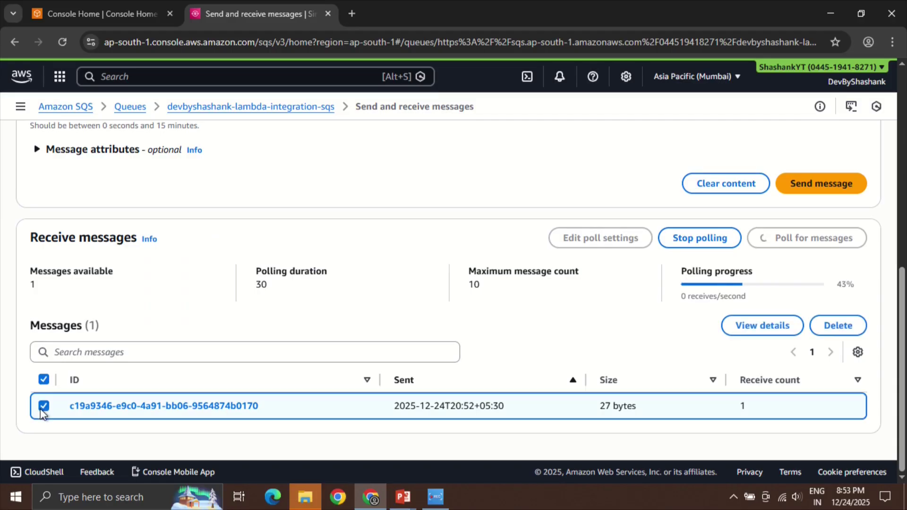
{"action": "left_click", "coordinate": [838, 326]}
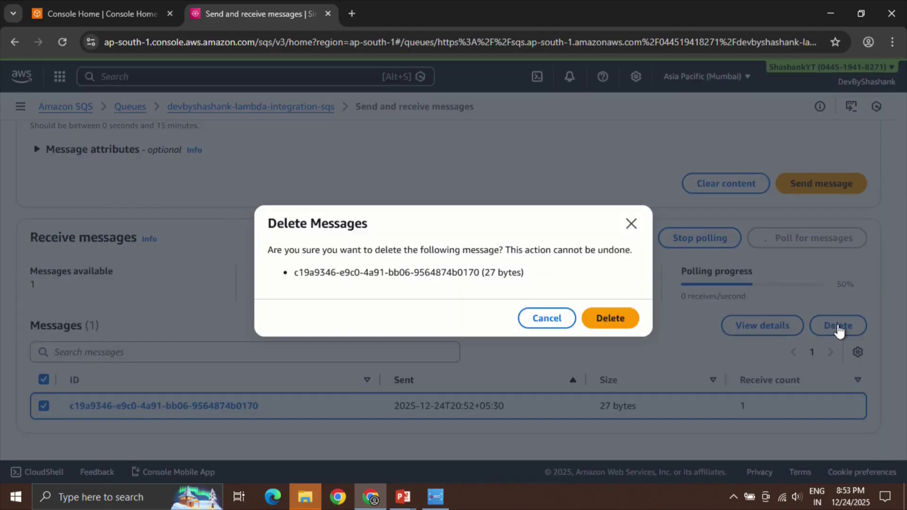
{"action": "left_click", "coordinate": [610, 318]}
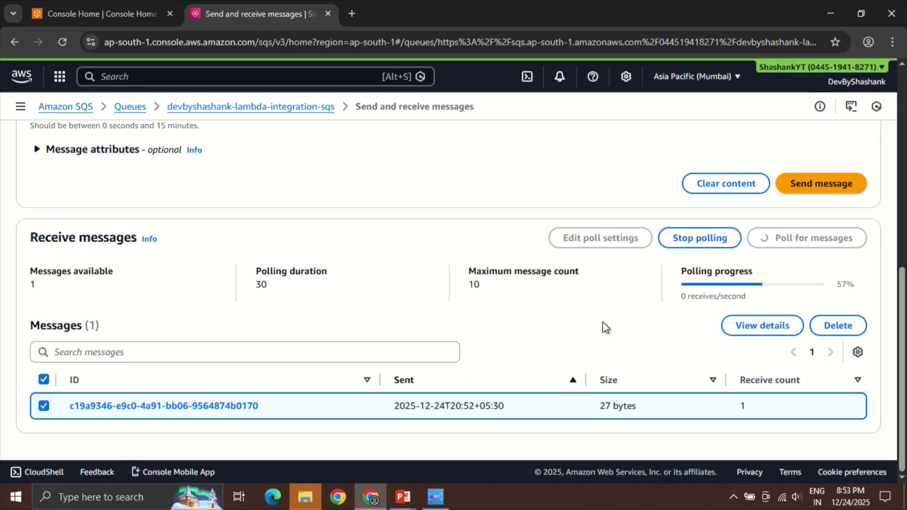
{"action": "scroll", "coordinate": [439, 327], "scroll_direction": "up", "scroll_amount": 9}
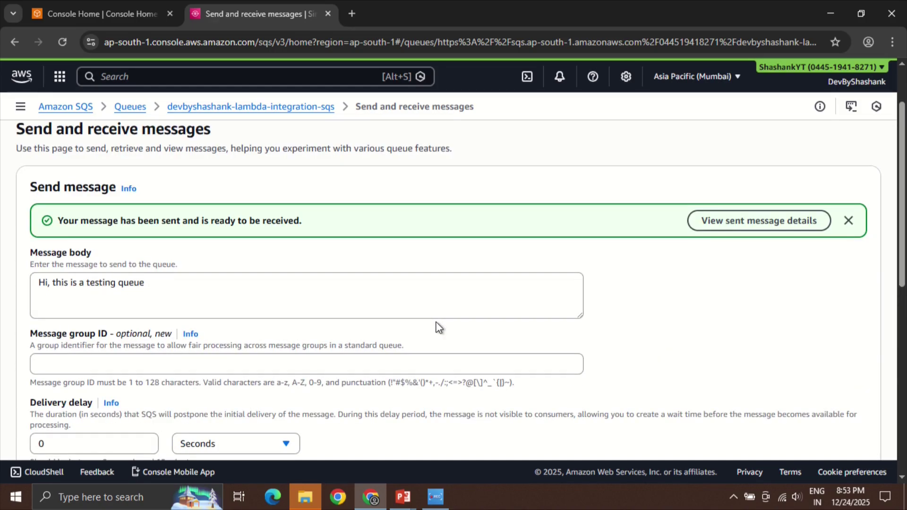
{"action": "scroll", "coordinate": [440, 327], "scroll_direction": "down", "scroll_amount": 5}
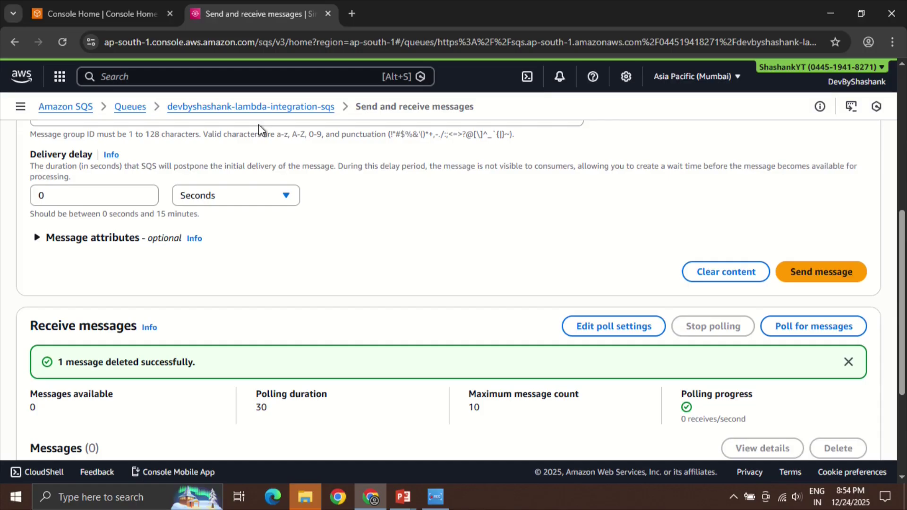
Search for the lambda service and open it in a new browser tab, leaving the queue page open
{"action": "left_click", "coordinate": [219, 77]}
{"action": "type", "text": "lambda"}
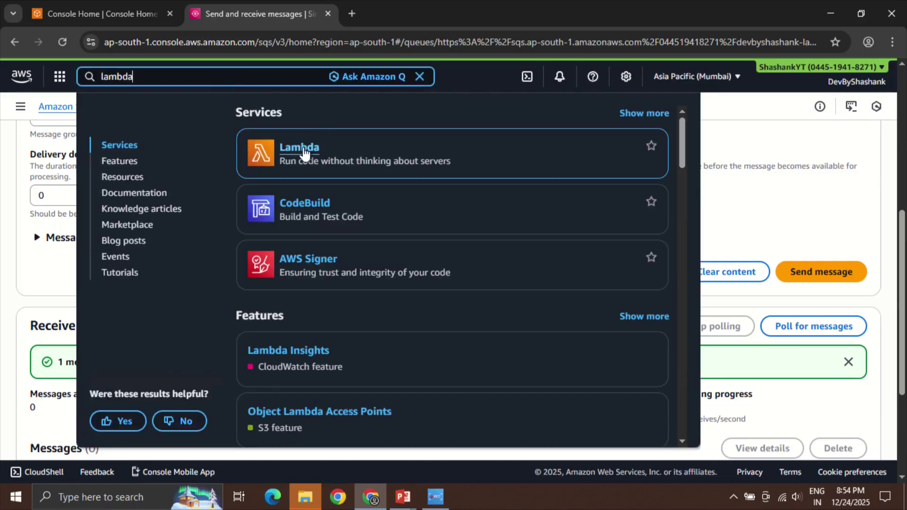
{"action": "left_click", "coordinate": [304, 153], "text": "ctrl"}
{"action": "left_click", "coordinate": [371, 21]}
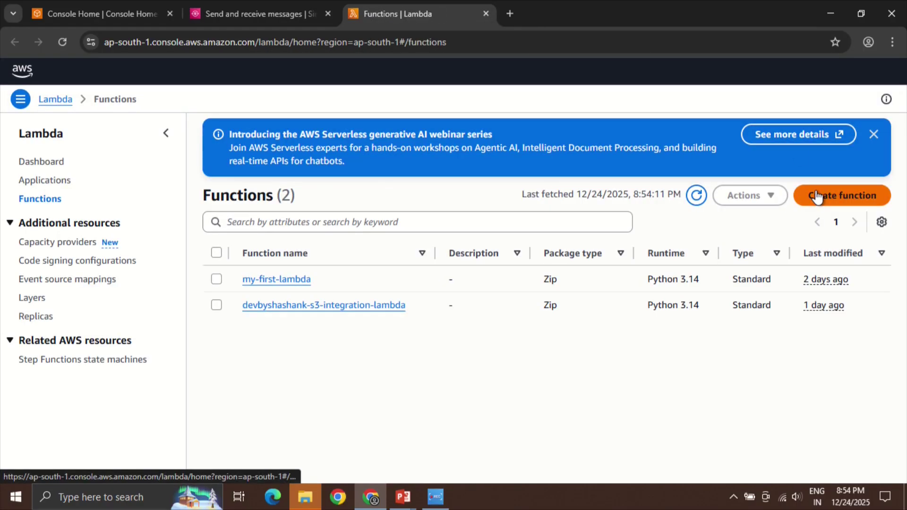
Start a new Lambda function authored from scratch and name it devbyshashank-sqs-consumer-lambda
{"action": "left_click", "coordinate": [818, 195]}
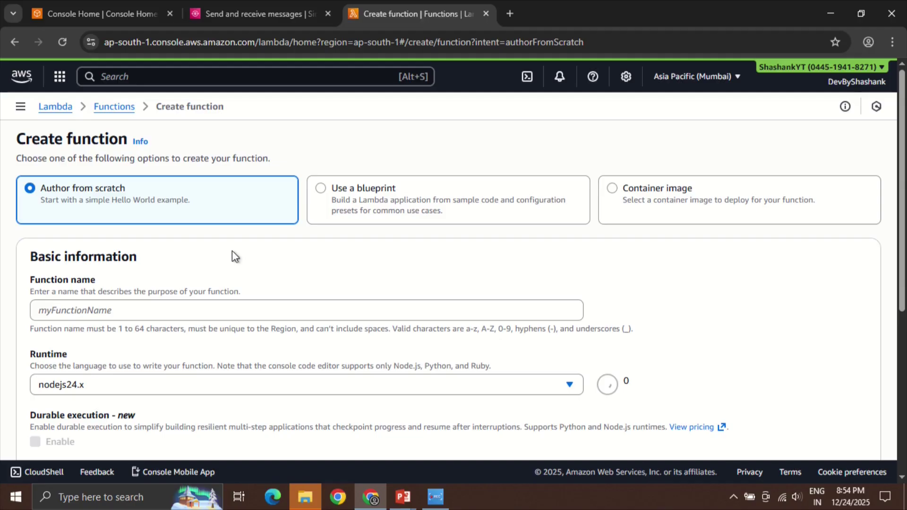
{"action": "scroll", "coordinate": [233, 246], "scroll_direction": "down", "scroll_amount": 1}
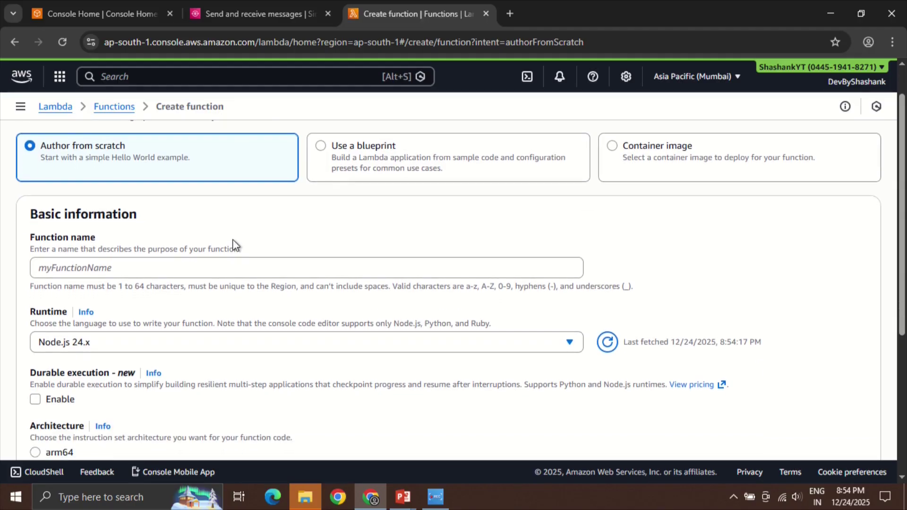
{"action": "left_click", "coordinate": [211, 267]}
{"action": "type", "text": "de"}
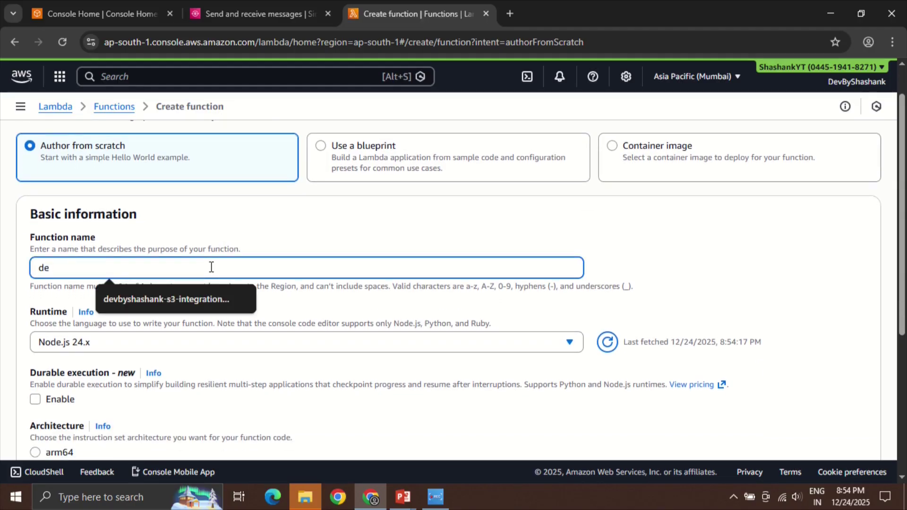
{"action": "type", "text": "vbyshashank"}
{"action": "type", "text": "-sqs-consumer-lambda"}
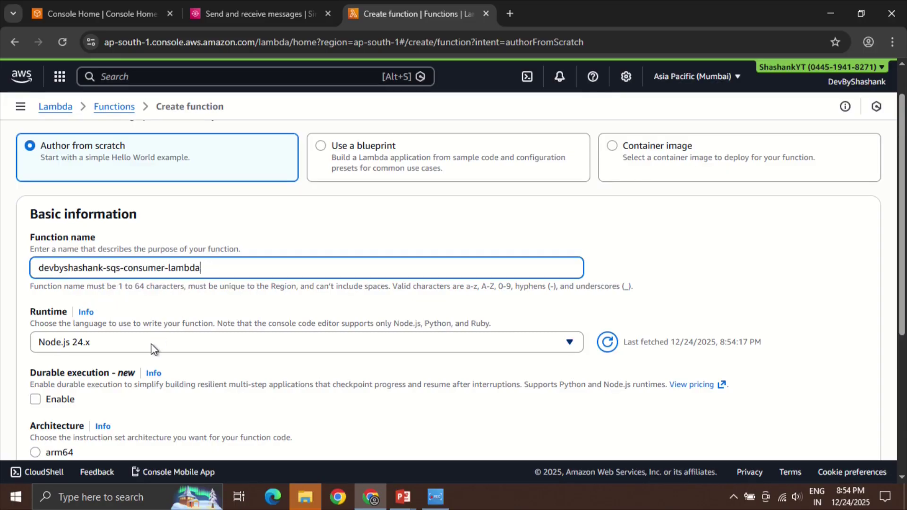
Set the function's runtime to Python 3.14 and create the function with the default execution role
{"action": "left_click", "coordinate": [152, 348]}
{"action": "left_click", "coordinate": [142, 207]}
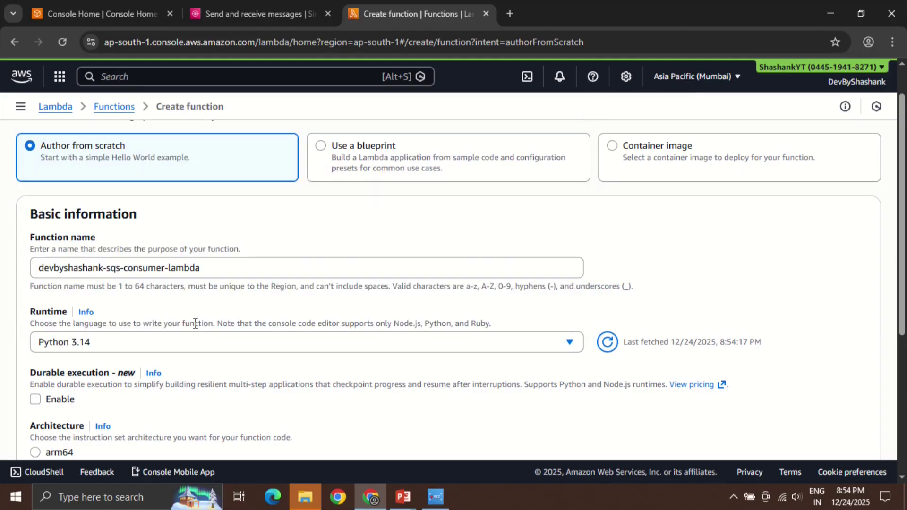
{"action": "scroll", "coordinate": [195, 323], "scroll_direction": "down", "scroll_amount": 5}
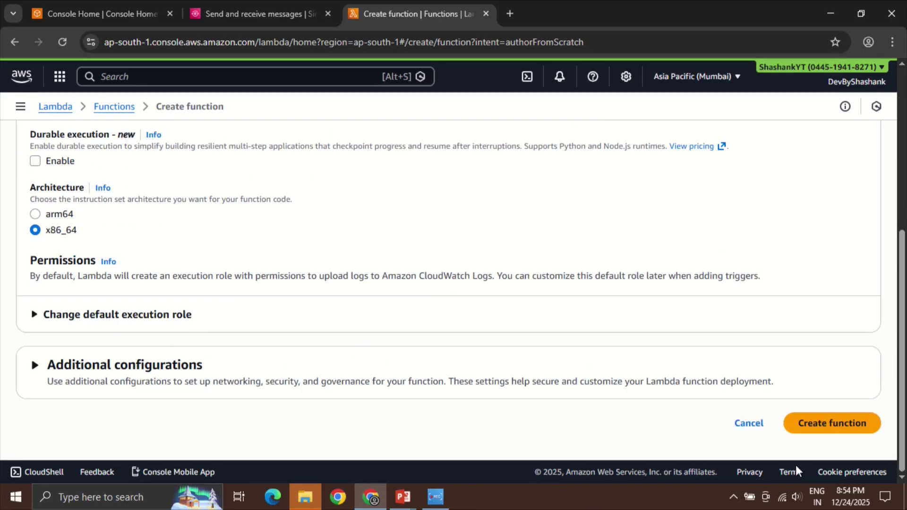
{"action": "left_click", "coordinate": [815, 427]}
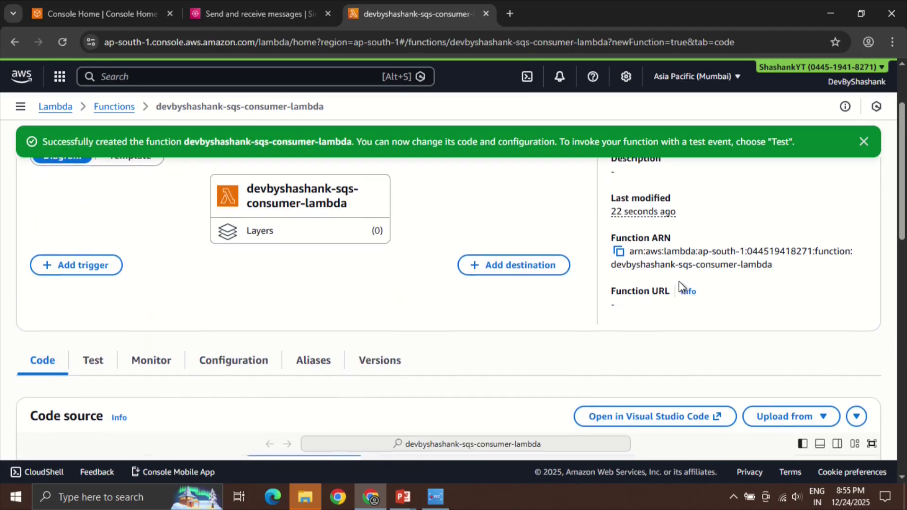
{"action": "left_click", "coordinate": [452, 337]}
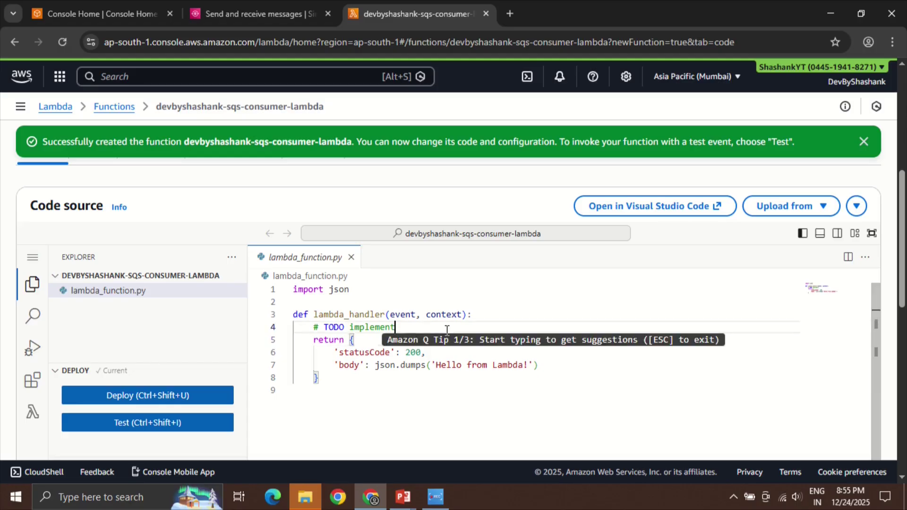
{"action": "left_click", "coordinate": [447, 327]}
{"action": "scroll", "coordinate": [395, 290], "scroll_direction": "up", "scroll_amount": 6}
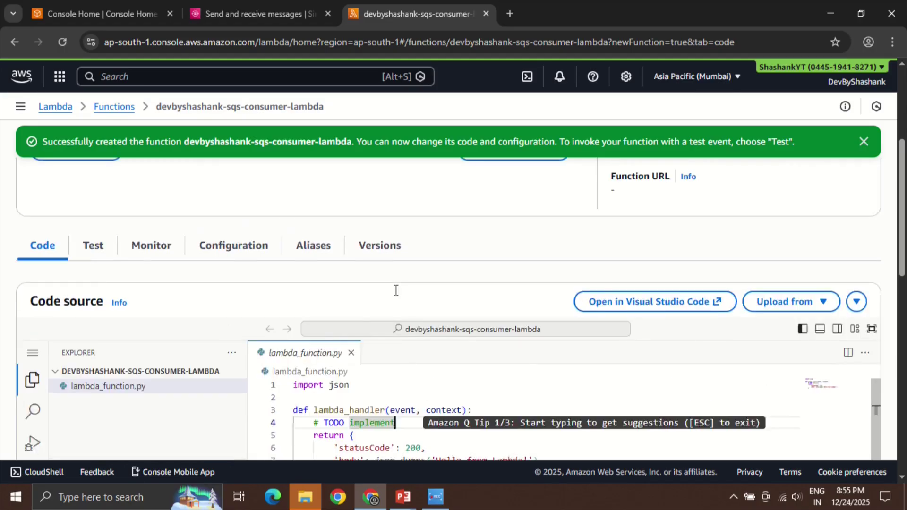
{"action": "scroll", "coordinate": [148, 340], "scroll_direction": "down", "scroll_amount": 1}
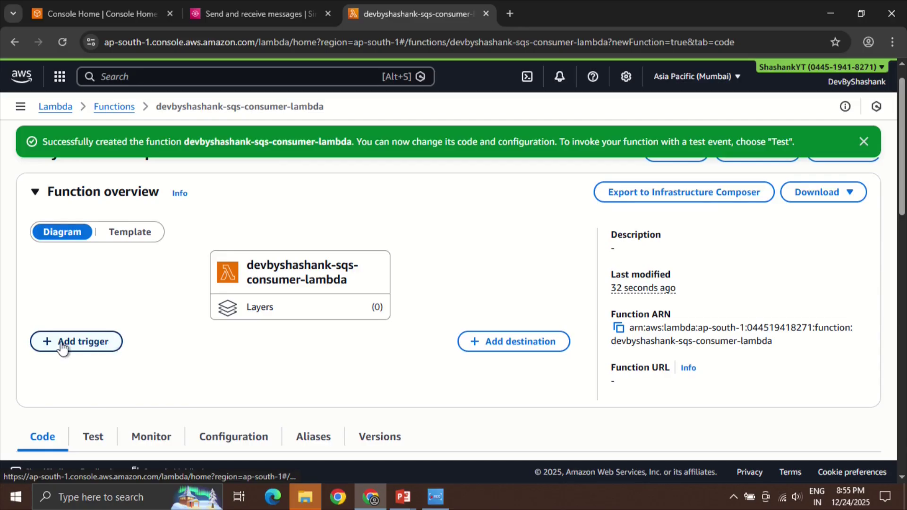
Start adding an SQS trigger to the function and select the devbyshashank-lambda-integration-sqs queue as its source
{"action": "left_click", "coordinate": [68, 345]}
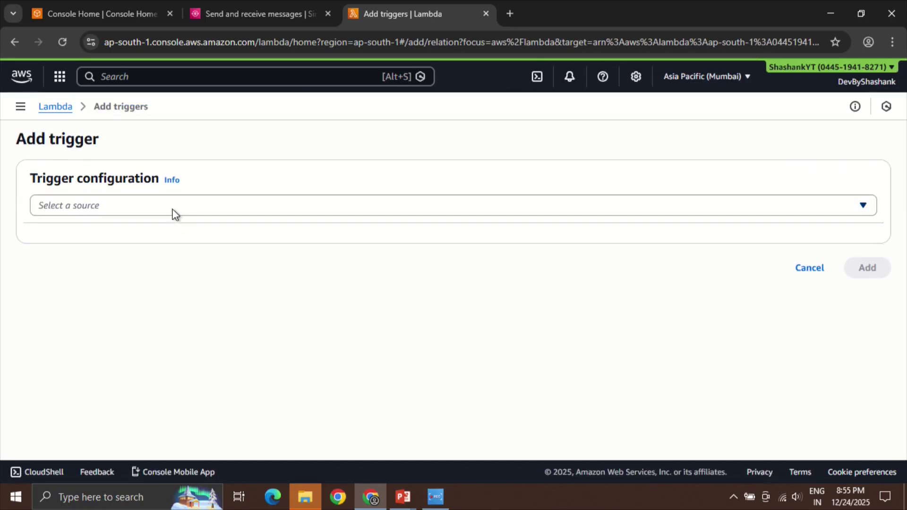
{"action": "left_click", "coordinate": [173, 212]}
{"action": "type", "text": "sqs"}
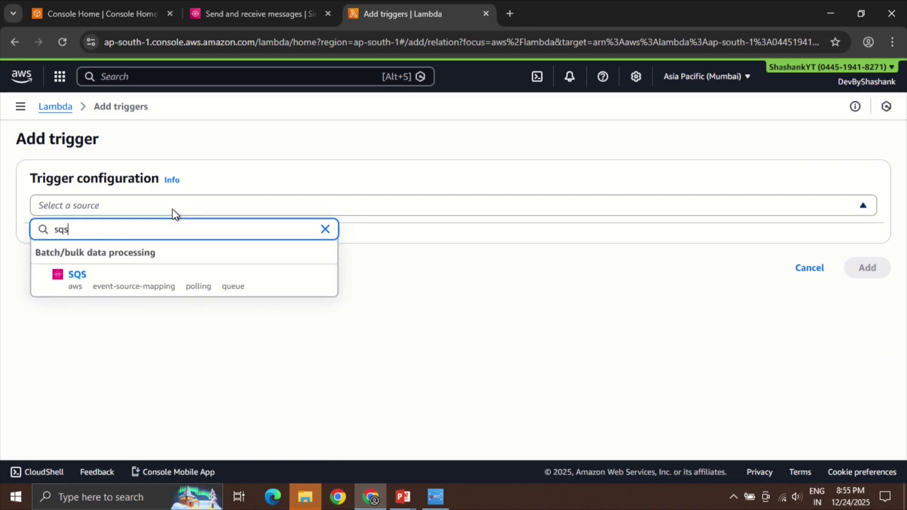
{"action": "left_click", "coordinate": [121, 283]}
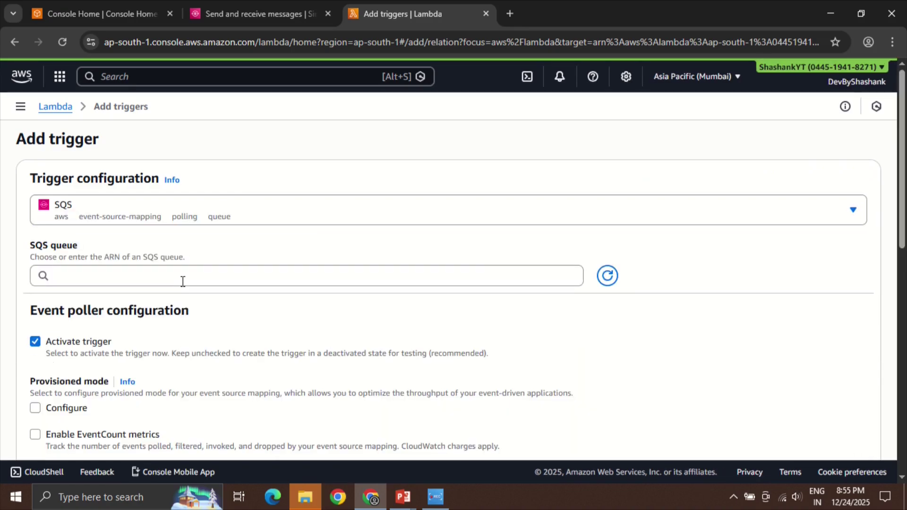
{"action": "scroll", "coordinate": [181, 281], "scroll_direction": "down", "scroll_amount": 1}
{"action": "left_click", "coordinate": [176, 256]}
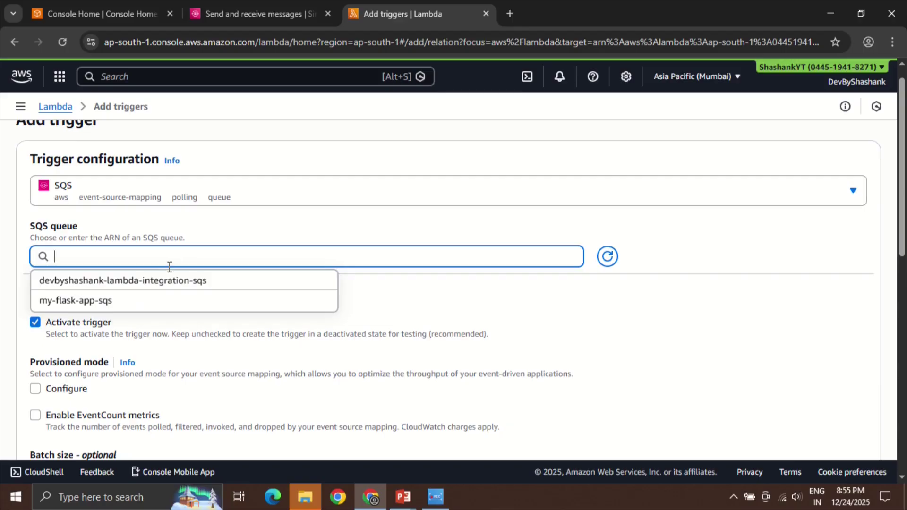
{"action": "left_click", "coordinate": [162, 282]}
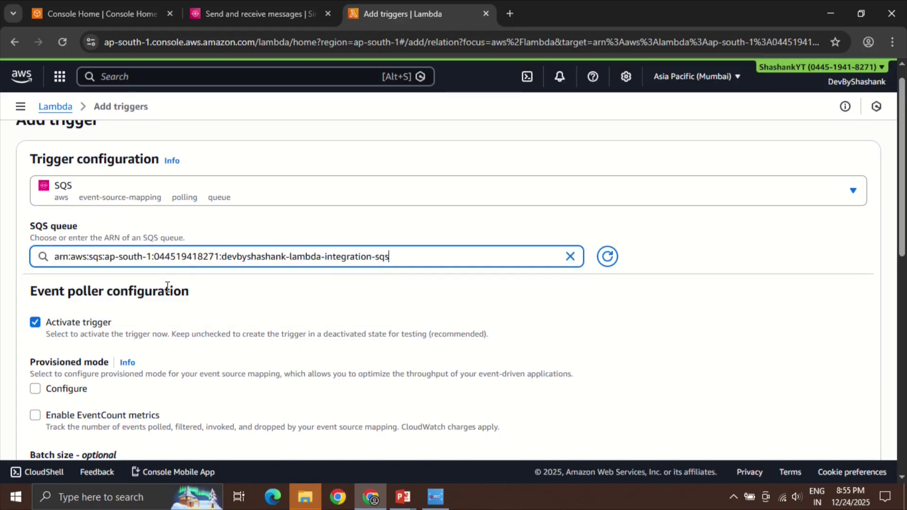
Try to add the activated SQS trigger with a batch size of 1, and cancel the trigger setup
{"action": "scroll", "coordinate": [192, 324], "scroll_direction": "down", "scroll_amount": 1}
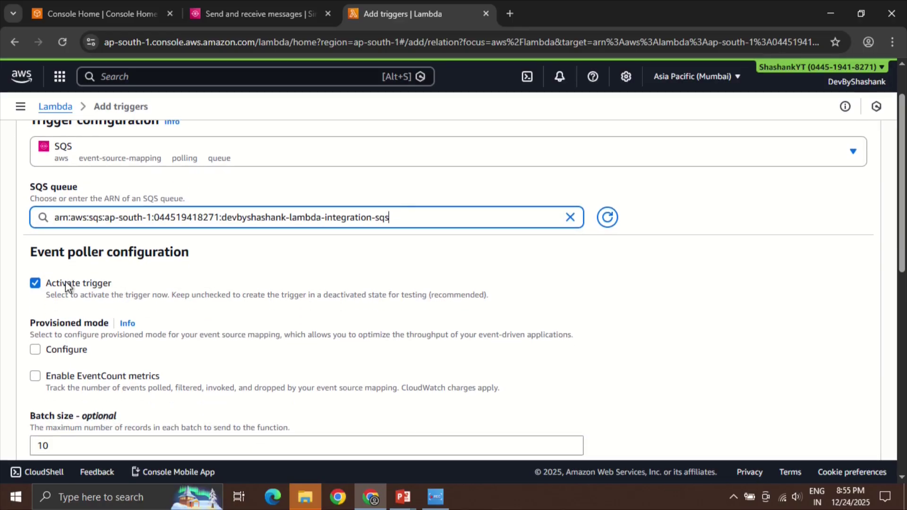
{"action": "scroll", "coordinate": [213, 330], "scroll_direction": "down", "scroll_amount": 4}
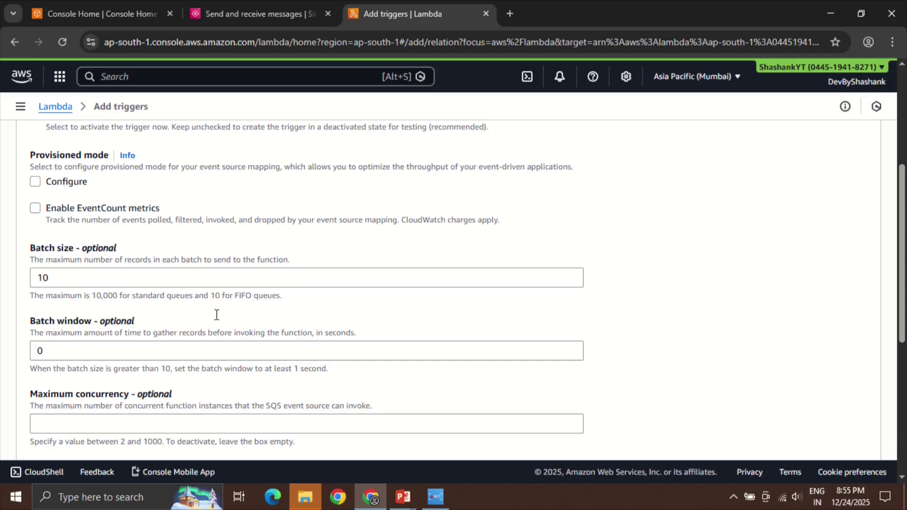
{"action": "left_click", "coordinate": [208, 275]}
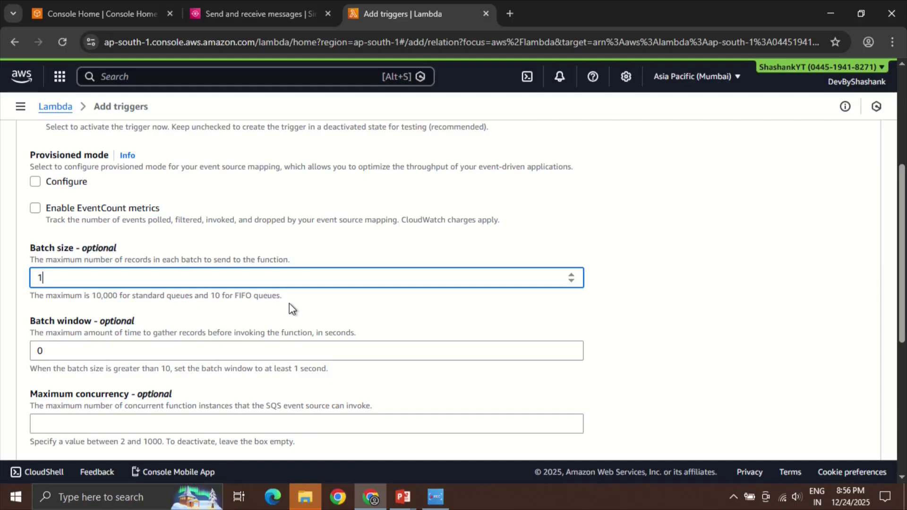
{"action": "scroll", "coordinate": [289, 303], "scroll_direction": "down", "scroll_amount": 4}
{"action": "scroll", "coordinate": [289, 303], "scroll_direction": "down", "scroll_amount": 3}
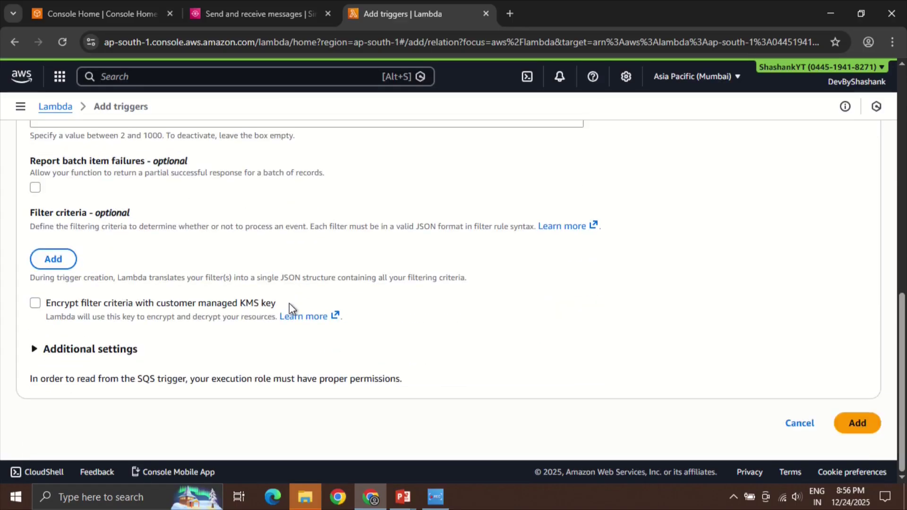
{"action": "scroll", "coordinate": [357, 294], "scroll_direction": "up", "scroll_amount": 1}
{"action": "scroll", "coordinate": [357, 294], "scroll_direction": "up", "scroll_amount": 8}
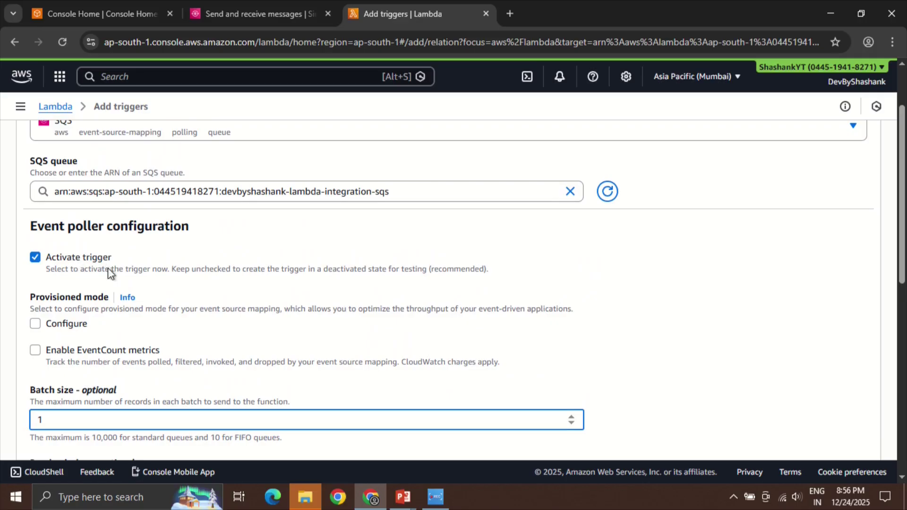
{"action": "scroll", "coordinate": [133, 397], "scroll_direction": "down", "scroll_amount": 1}
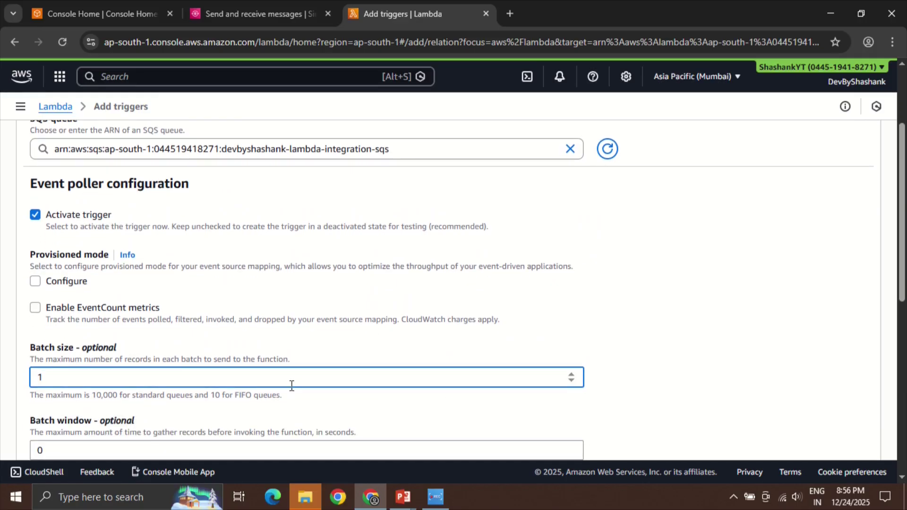
{"action": "scroll", "coordinate": [292, 386], "scroll_direction": "down", "scroll_amount": 10}
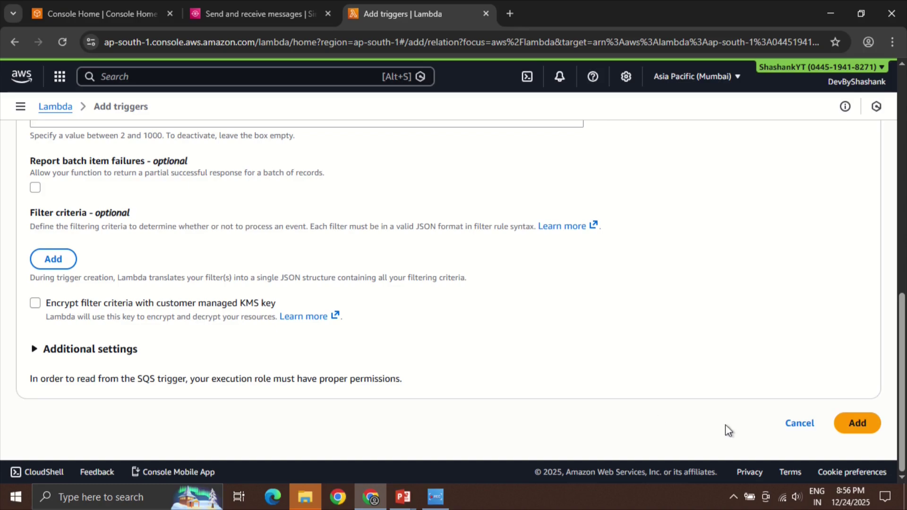
{"action": "left_click", "coordinate": [852, 419]}
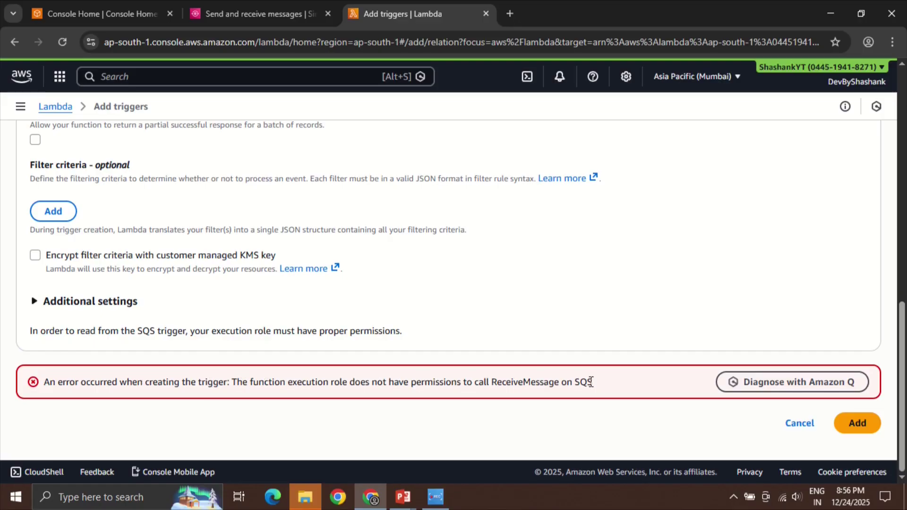
{"action": "left_click", "coordinate": [810, 422]}
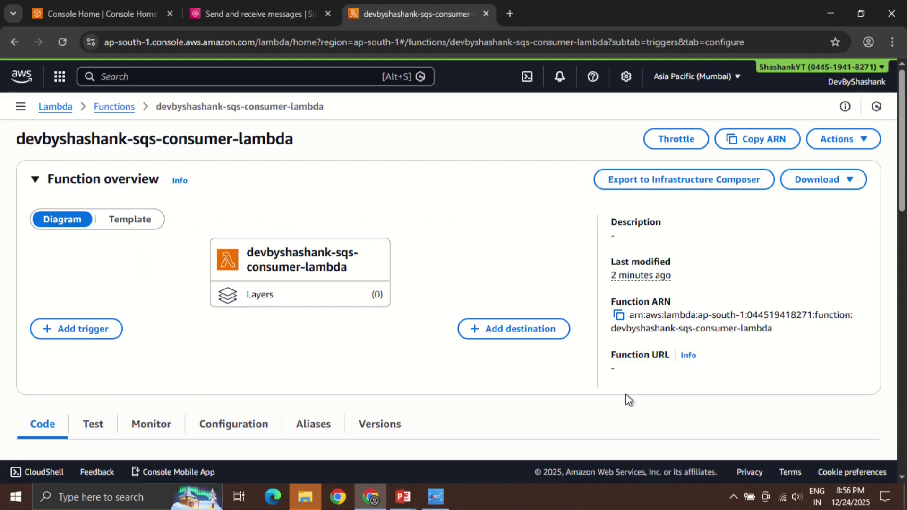
Open the function's execution role in IAM from its permissions configuration
{"action": "scroll", "coordinate": [311, 364], "scroll_direction": "down", "scroll_amount": 2}
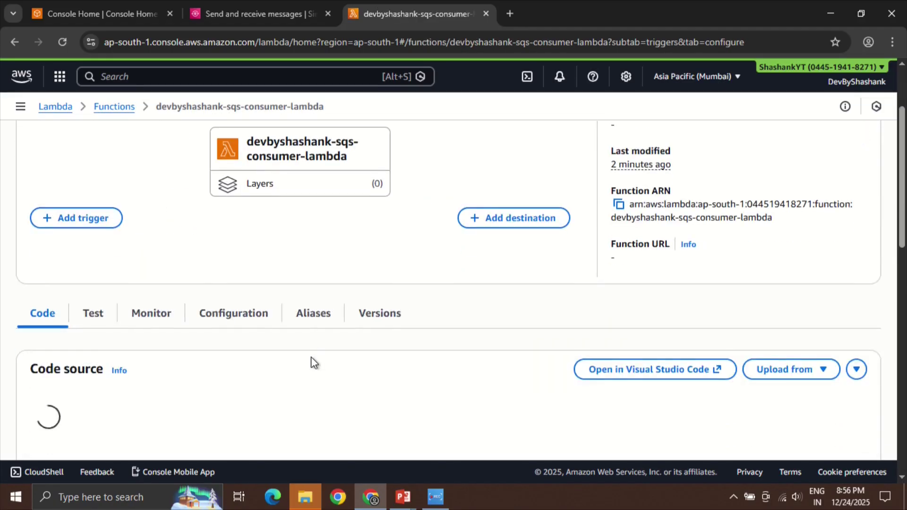
{"action": "left_click", "coordinate": [234, 309]}
{"action": "scroll", "coordinate": [115, 401], "scroll_direction": "down", "scroll_amount": 2}
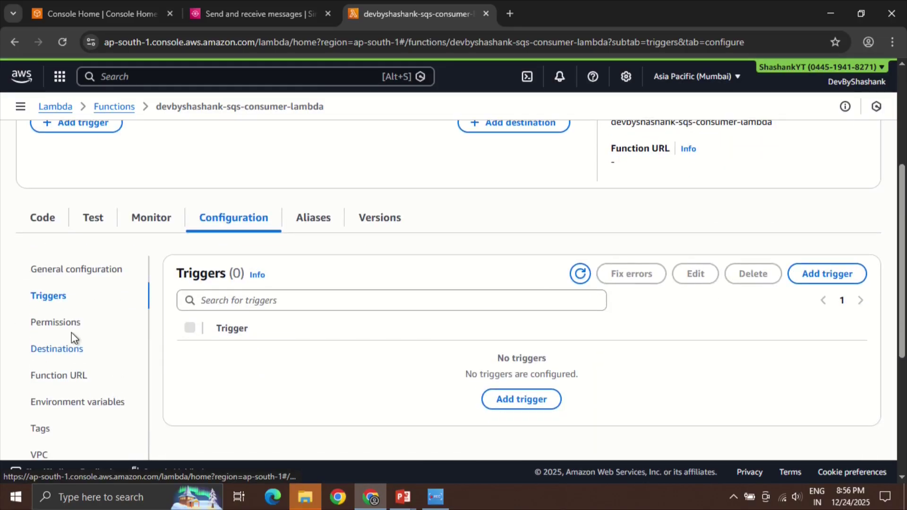
{"action": "left_click", "coordinate": [71, 330]}
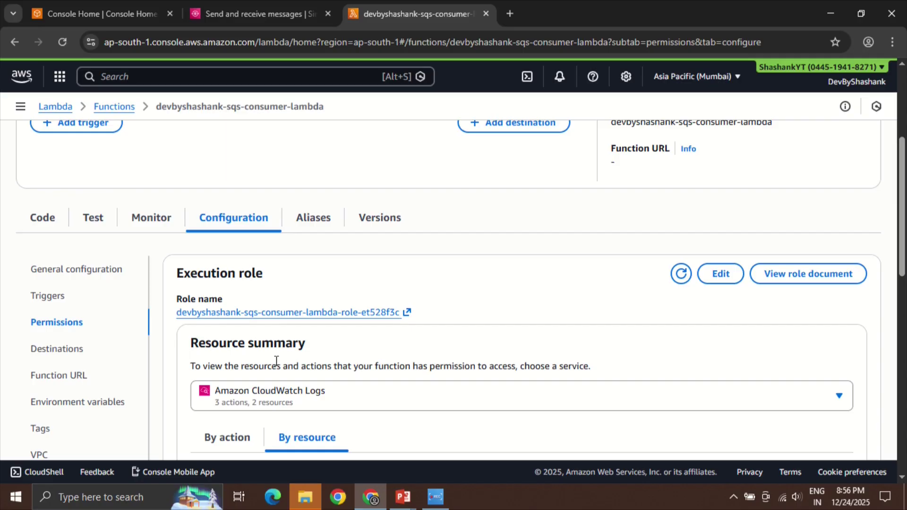
{"action": "left_click", "coordinate": [274, 313]}
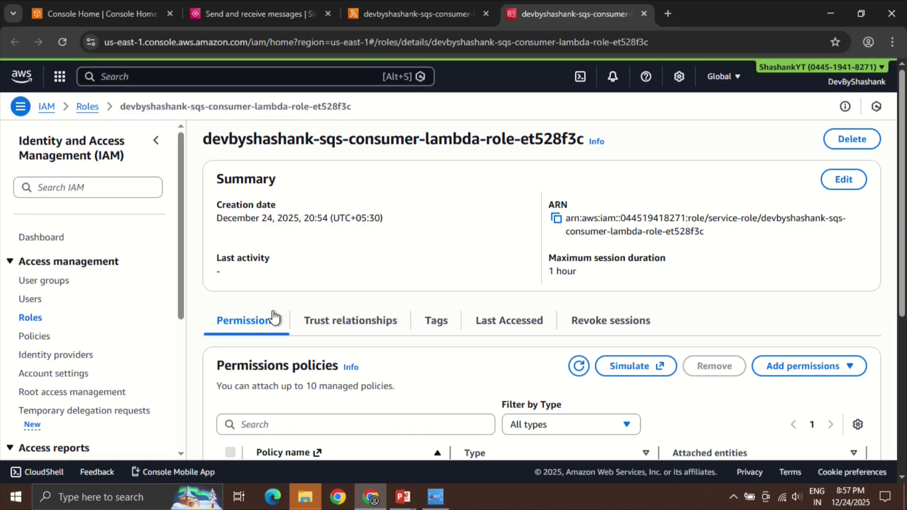
Expand the AWSLambdaBasicExecutionRole policy attached to the role and examine the actions its JSON allows
{"action": "scroll", "coordinate": [274, 317], "scroll_direction": "down", "scroll_amount": 4}
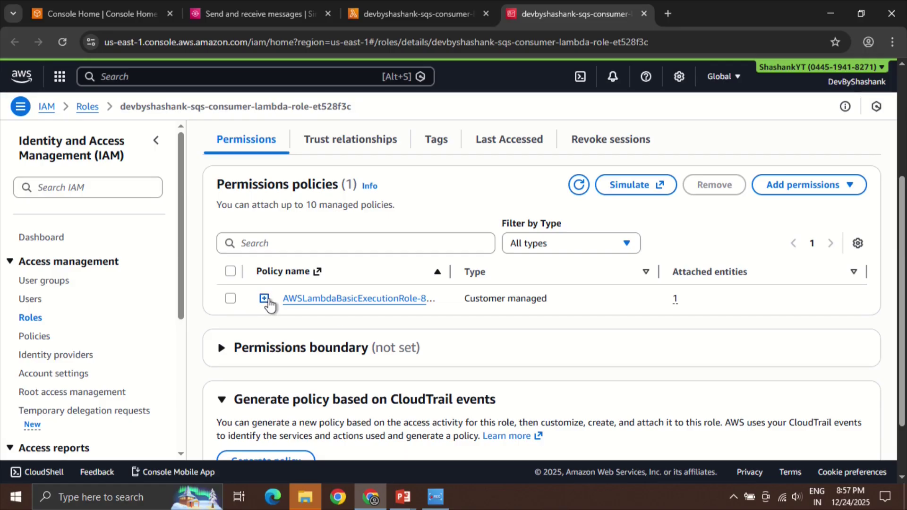
{"action": "left_click", "coordinate": [264, 299]}
{"action": "scroll", "coordinate": [391, 343], "scroll_direction": "down", "scroll_amount": 2}
{"action": "scroll", "coordinate": [390, 342], "scroll_direction": "down", "scroll_amount": 2}
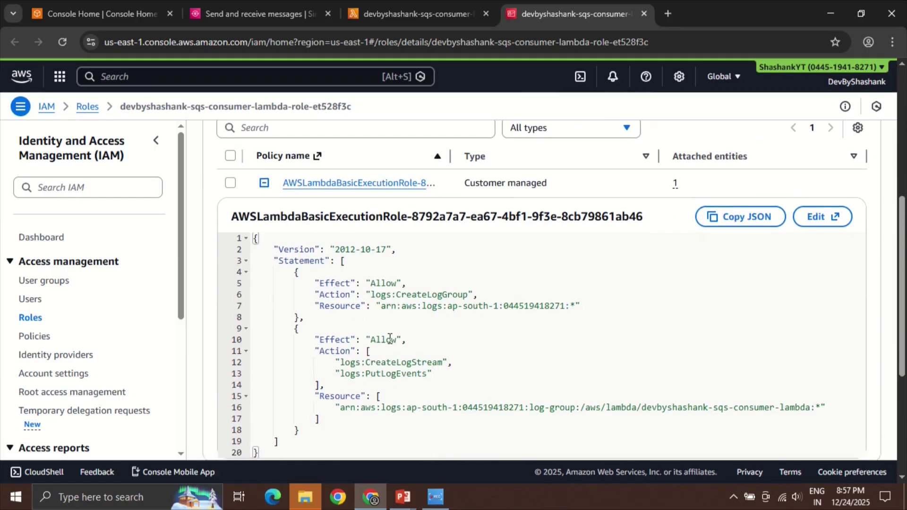
{"action": "scroll", "coordinate": [390, 338], "scroll_direction": "up", "scroll_amount": 5}
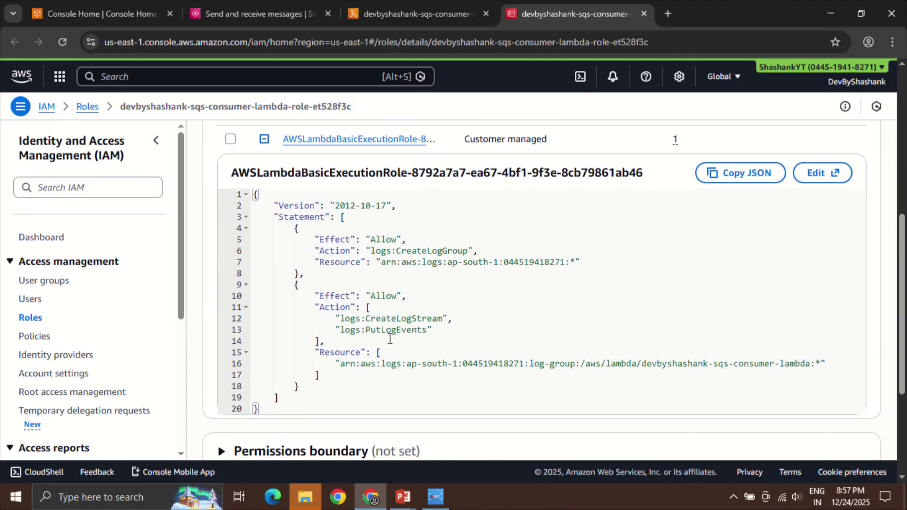
Start a new inline policy for the execution role and choose SQS as its service
{"action": "scroll", "coordinate": [390, 338], "scroll_direction": "up", "scroll_amount": 2}
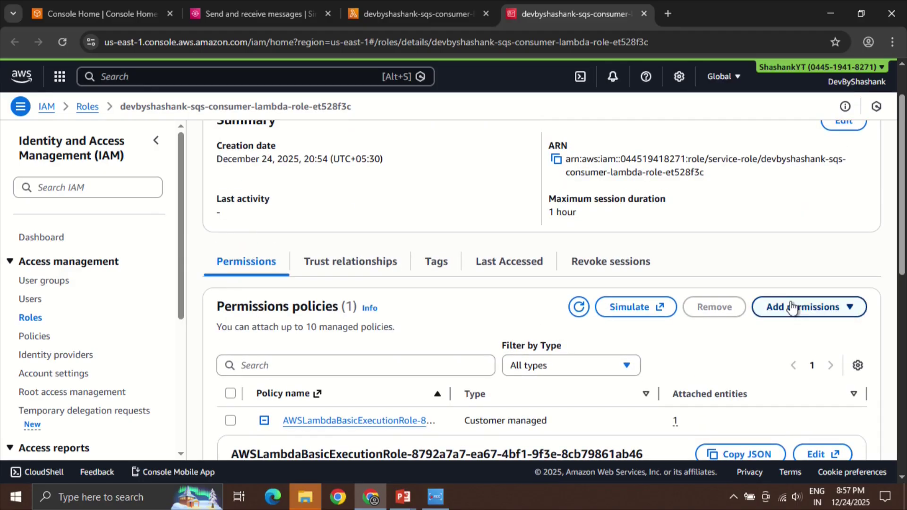
{"action": "left_click", "coordinate": [805, 307]}
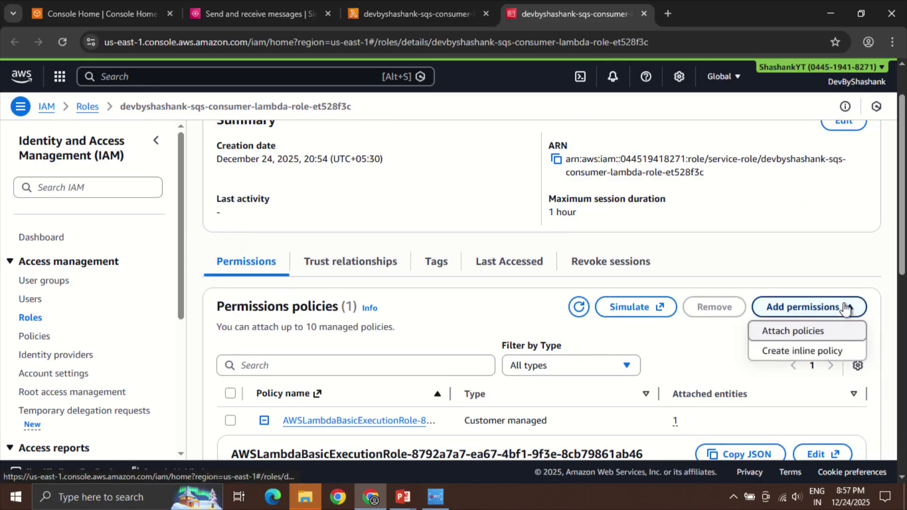
{"action": "left_click", "coordinate": [780, 352]}
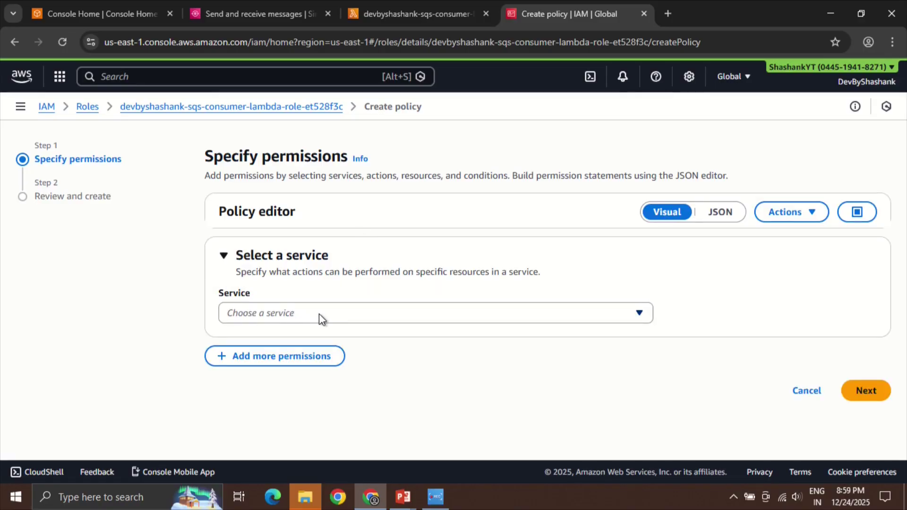
{"action": "left_click", "coordinate": [319, 313]}
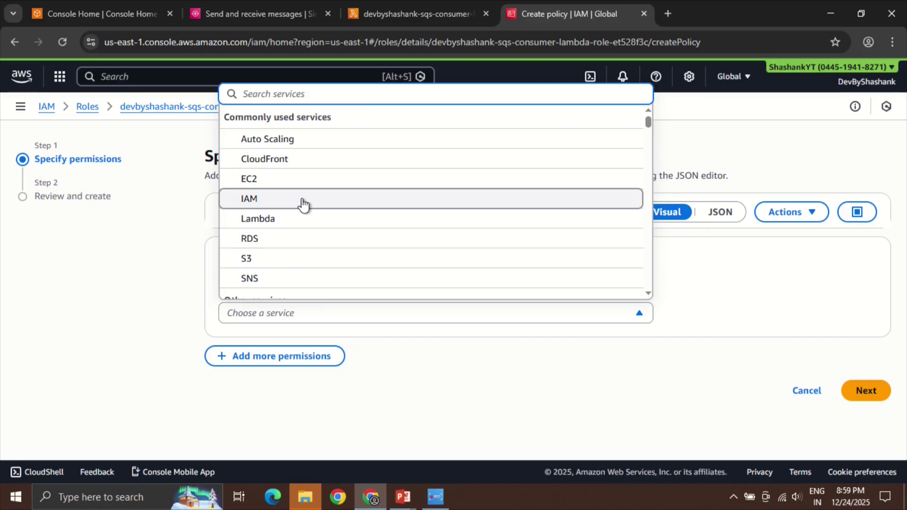
{"action": "type", "text": "sqs"}
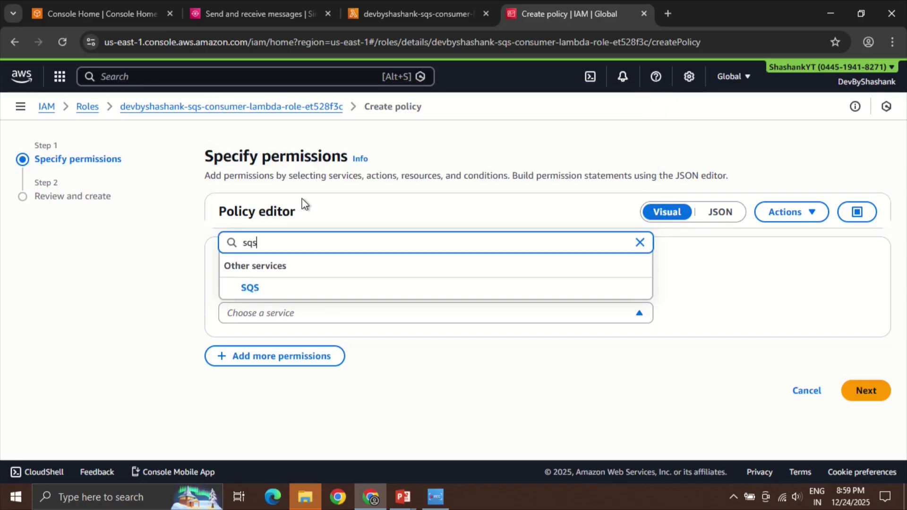
{"action": "left_click", "coordinate": [259, 285]}
{"action": "scroll", "coordinate": [401, 345], "scroll_direction": "down", "scroll_amount": 2}
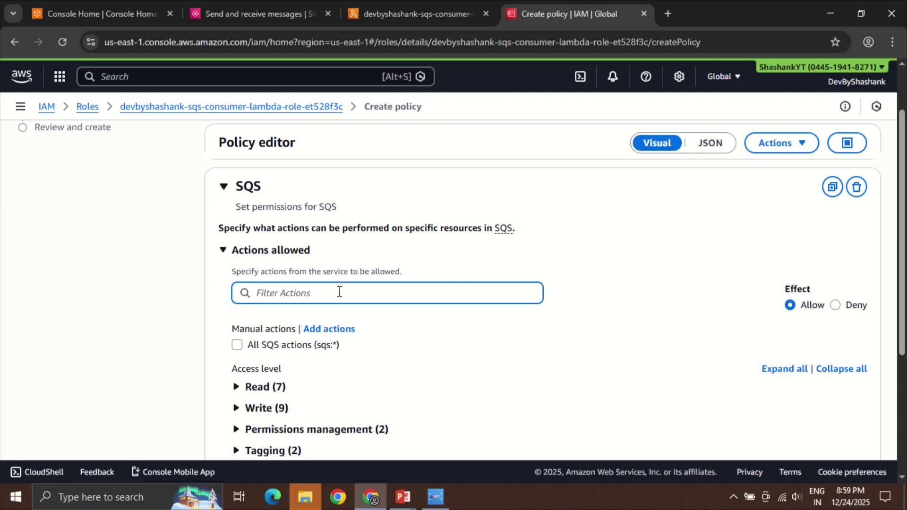
Allow the SQS ReceiveMessage read action on all resources in the inline policy and proceed to its review
{"action": "type", "text": "read"}
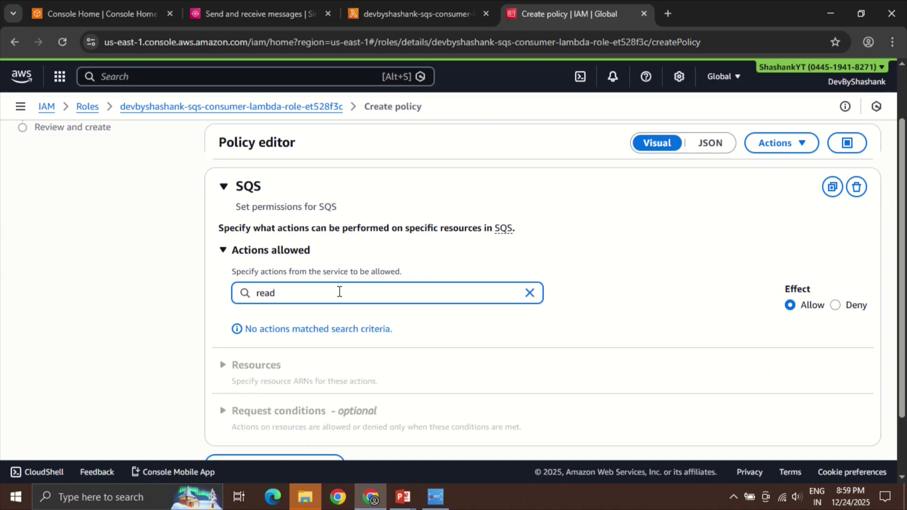
{"action": "key", "text": "BackSpace"}
{"action": "key", "text": "BackSpace"}
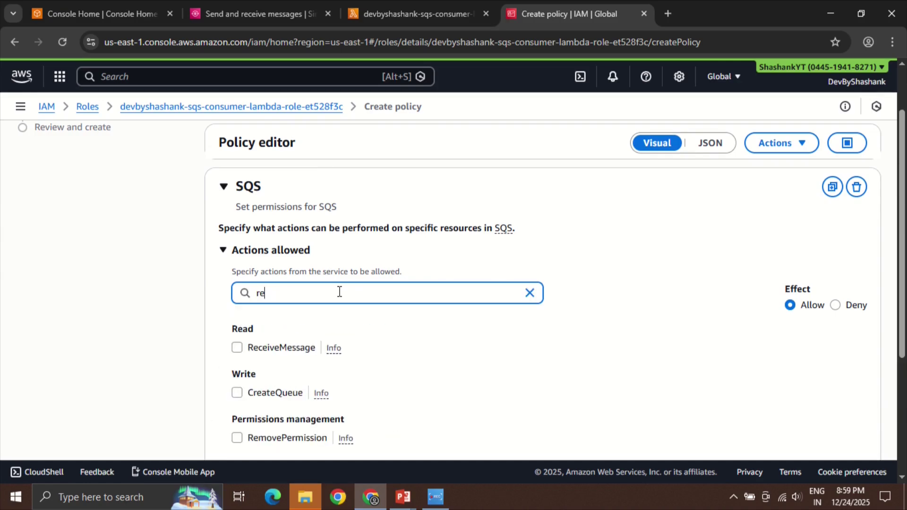
{"action": "scroll", "coordinate": [238, 315], "scroll_direction": "down", "scroll_amount": 1}
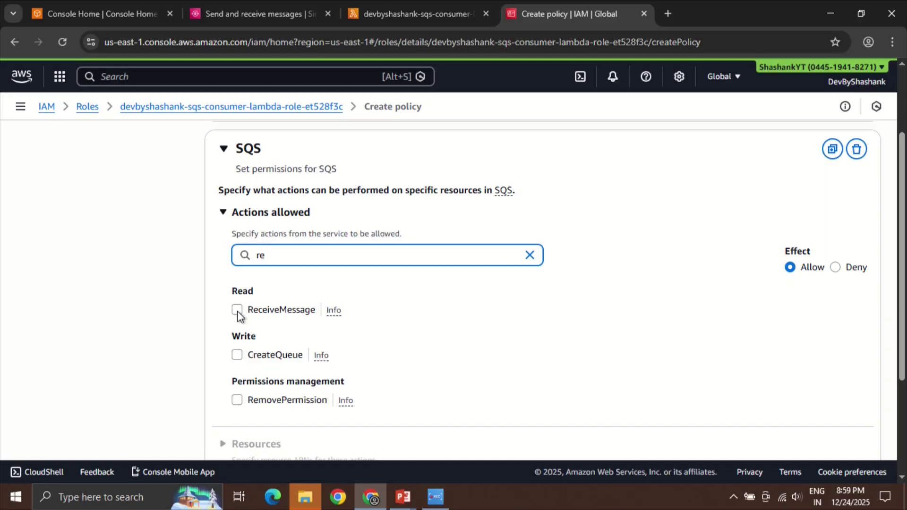
{"action": "left_click", "coordinate": [237, 311]}
{"action": "scroll", "coordinate": [325, 342], "scroll_direction": "down", "scroll_amount": 3}
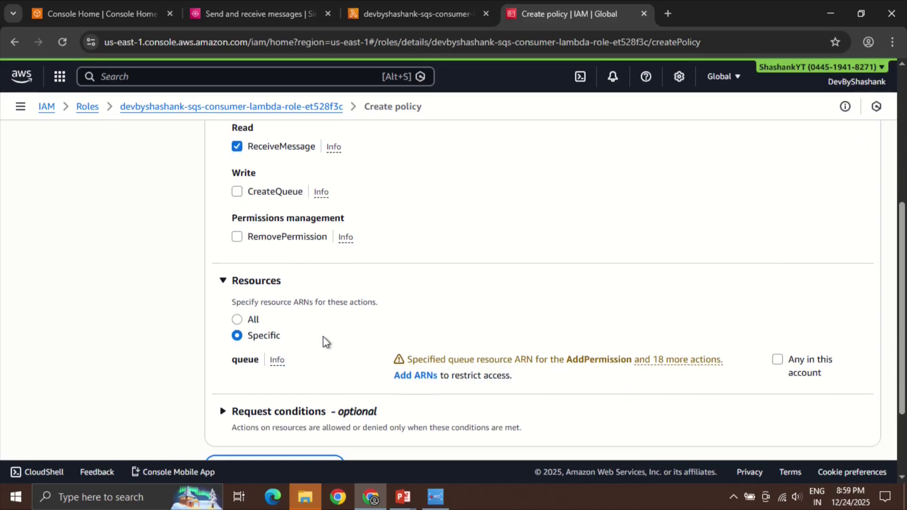
{"action": "left_click", "coordinate": [236, 315]}
{"action": "scroll", "coordinate": [273, 333], "scroll_direction": "down", "scroll_amount": 2}
{"action": "left_click", "coordinate": [852, 424]}
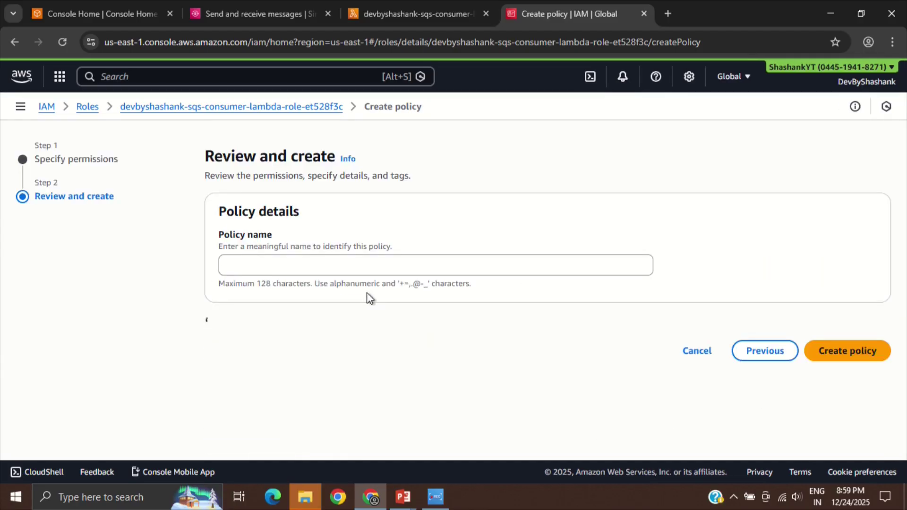
Name the inline policy sqs_read_policy and create it on the execution role
{"action": "left_click", "coordinate": [301, 258]}
{"action": "type", "text": "sqs_"}
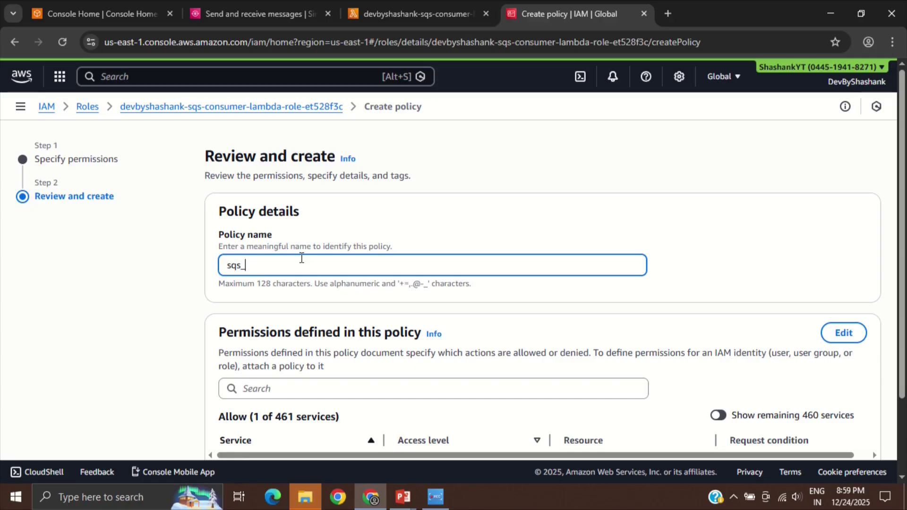
{"action": "type", "text": "read_policy"}
{"action": "scroll", "coordinate": [472, 377], "scroll_direction": "down", "scroll_amount": 3}
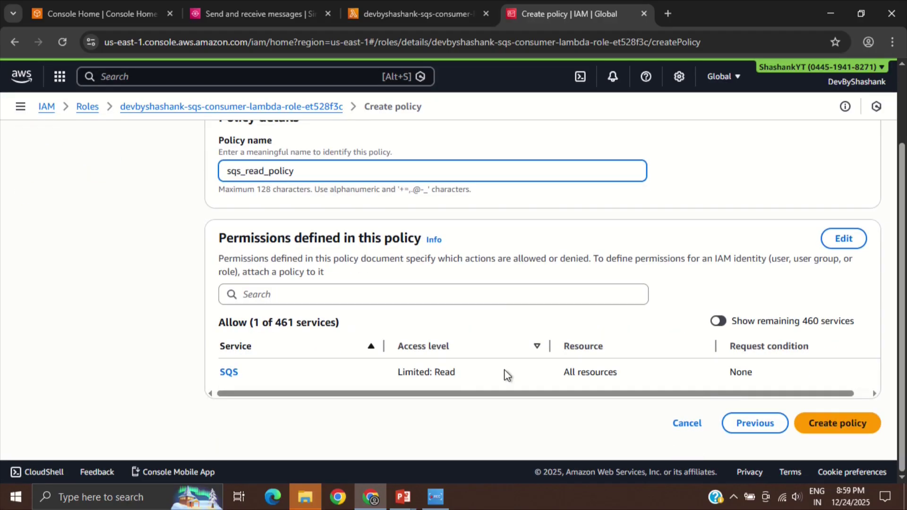
{"action": "left_click", "coordinate": [828, 424]}
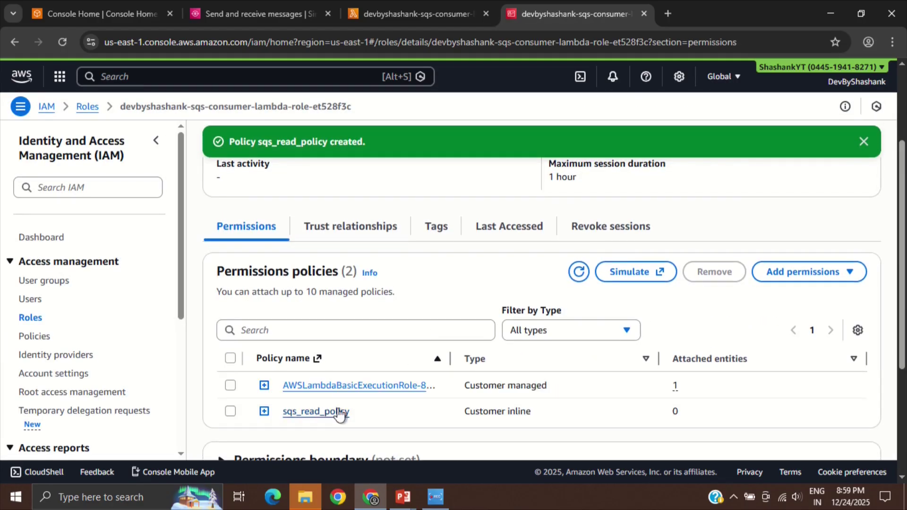
Return to the Lambda function and start a new trigger with SQS as source and the lambda-integration-sqs queue selected
{"action": "left_click", "coordinate": [423, 13]}
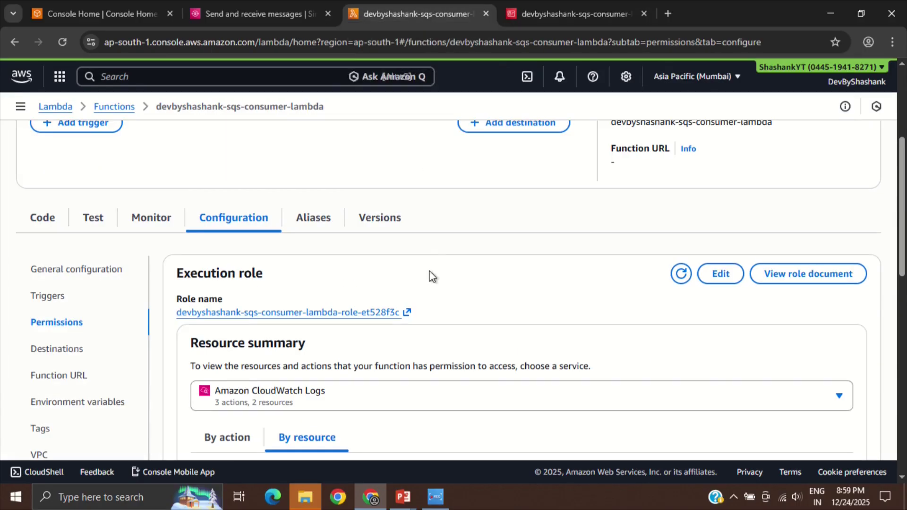
{"action": "scroll", "coordinate": [192, 232], "scroll_direction": "up", "scroll_amount": 3}
{"action": "left_click", "coordinate": [93, 257]}
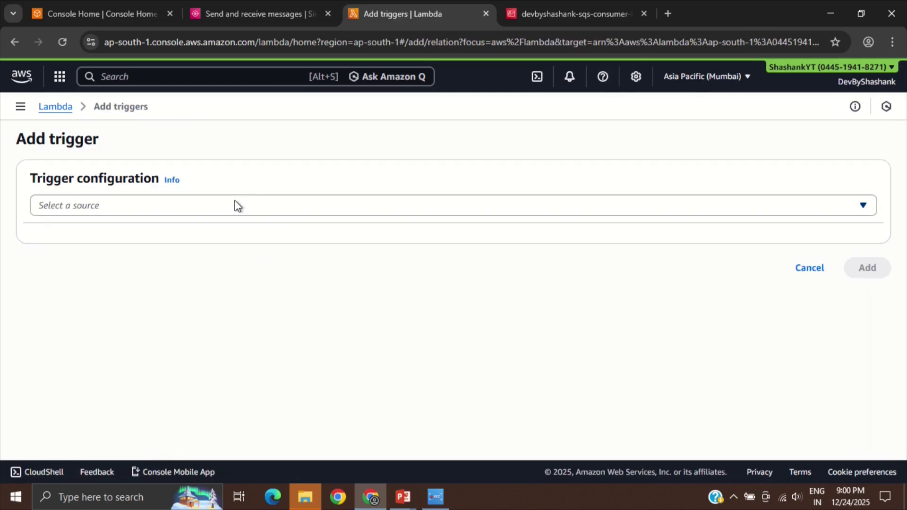
{"action": "left_click", "coordinate": [238, 206]}
{"action": "type", "text": "sqs"}
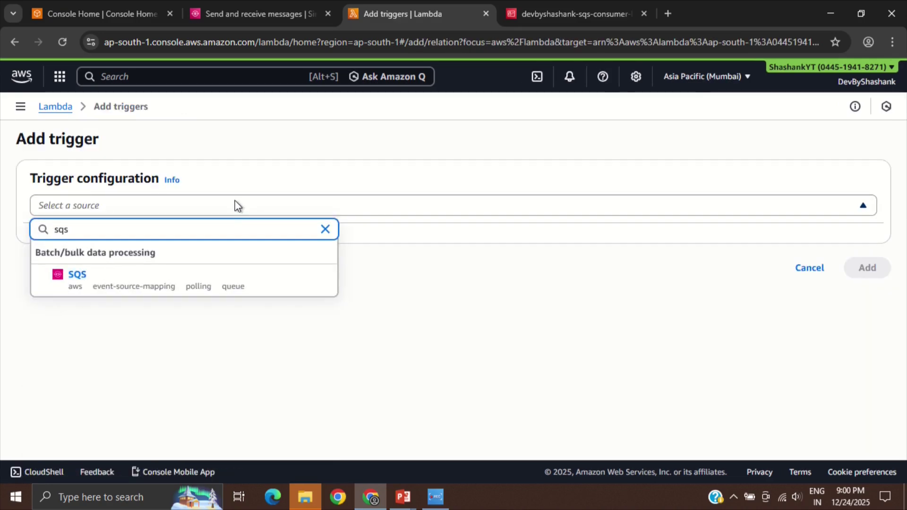
{"action": "left_click", "coordinate": [209, 276]}
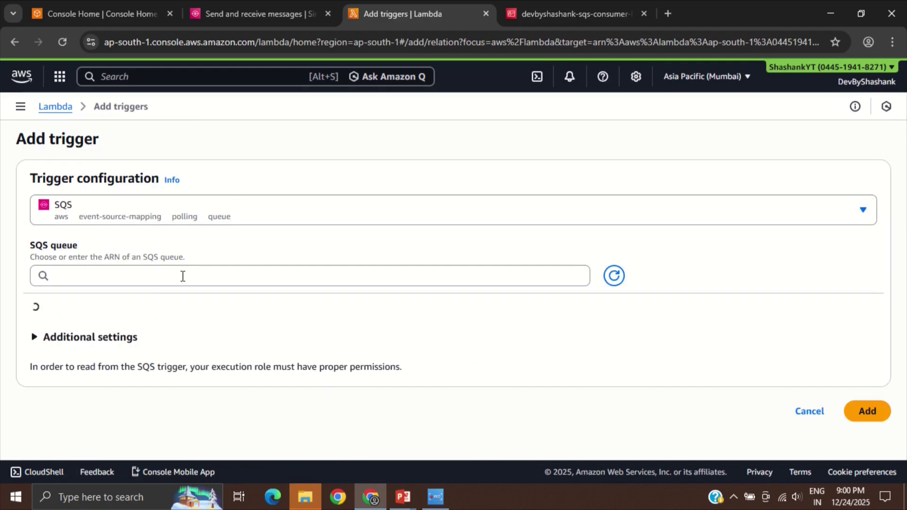
{"action": "left_click", "coordinate": [137, 281]}
{"action": "left_click", "coordinate": [139, 305]}
Set the activated trigger's batch size to 1 and try to add the trigger to the function
{"action": "scroll", "coordinate": [154, 325], "scroll_direction": "down", "scroll_amount": 1}
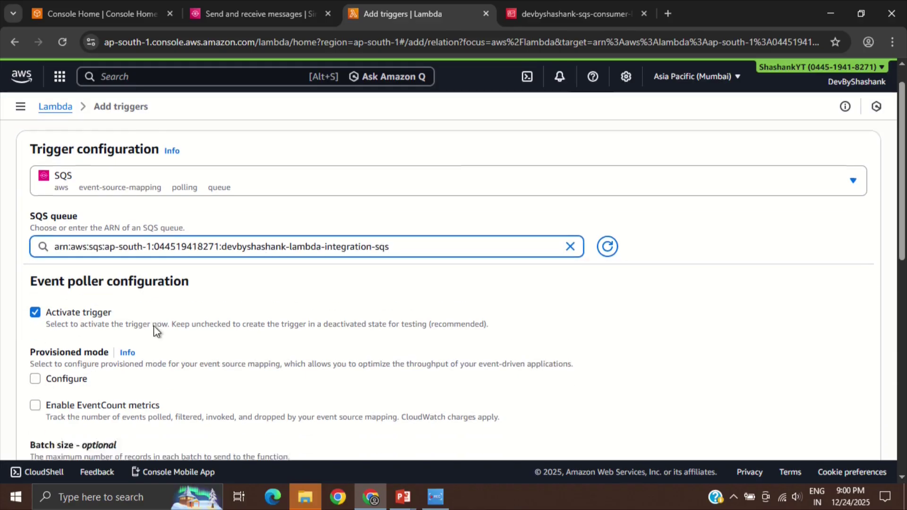
{"action": "scroll", "coordinate": [154, 325], "scroll_direction": "down", "scroll_amount": 1}
{"action": "scroll", "coordinate": [88, 277], "scroll_direction": "down", "scroll_amount": 1}
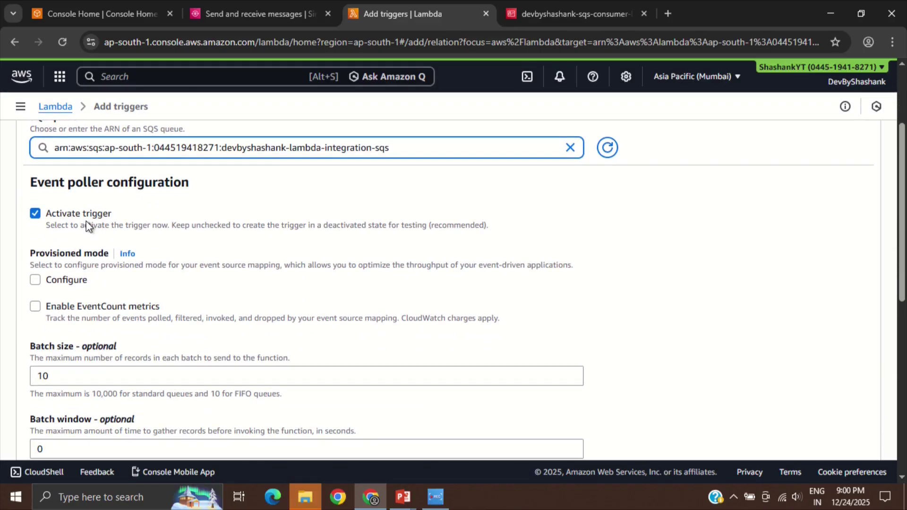
{"action": "left_click", "coordinate": [133, 378]}
{"action": "key", "text": "BackSpace"}
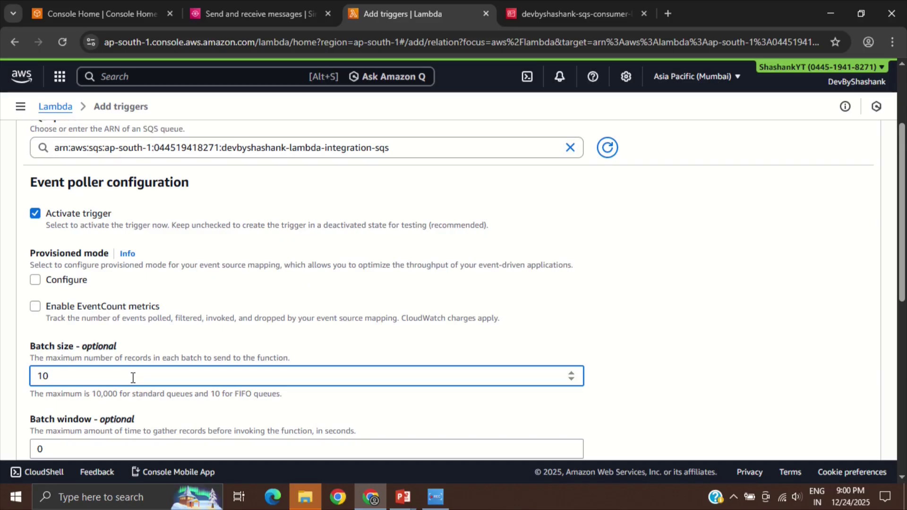
{"action": "scroll", "coordinate": [333, 390], "scroll_direction": "down", "scroll_amount": 7}
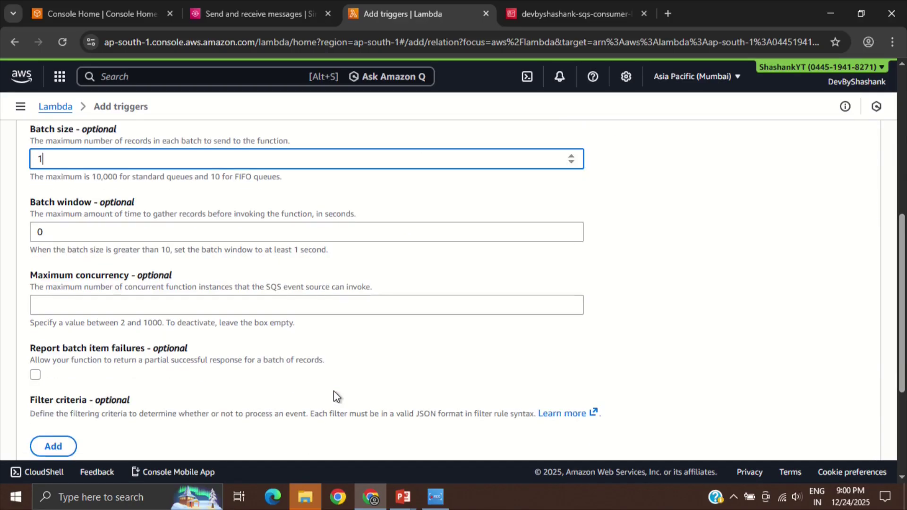
{"action": "scroll", "coordinate": [542, 424], "scroll_direction": "down", "scroll_amount": 2}
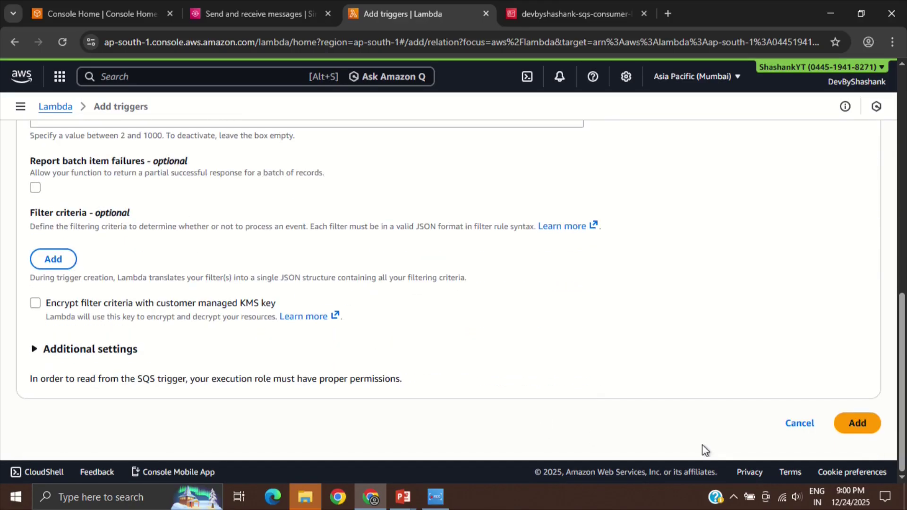
{"action": "left_click", "coordinate": [839, 422]}
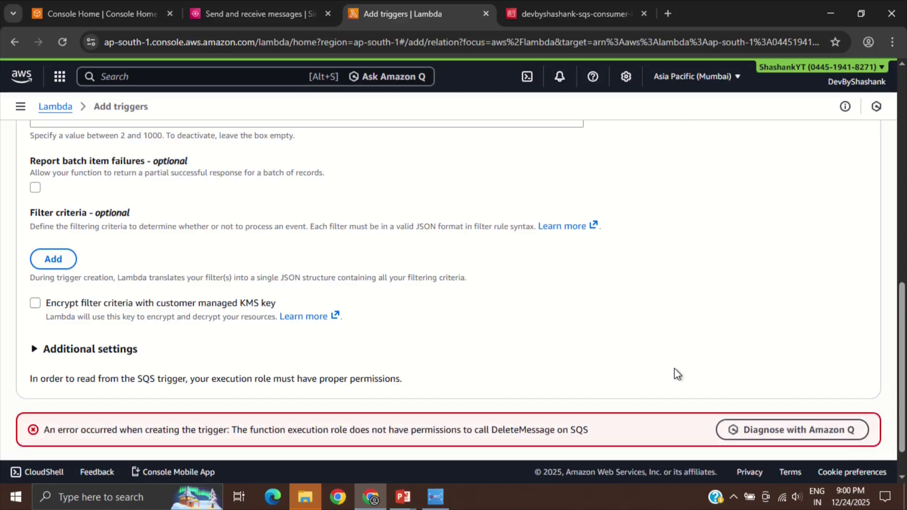
Examine the queue's Receive messages section, and select the DeleteMessage action name in the trigger's error message
{"action": "scroll", "coordinate": [674, 368], "scroll_direction": "down", "scroll_amount": 1}
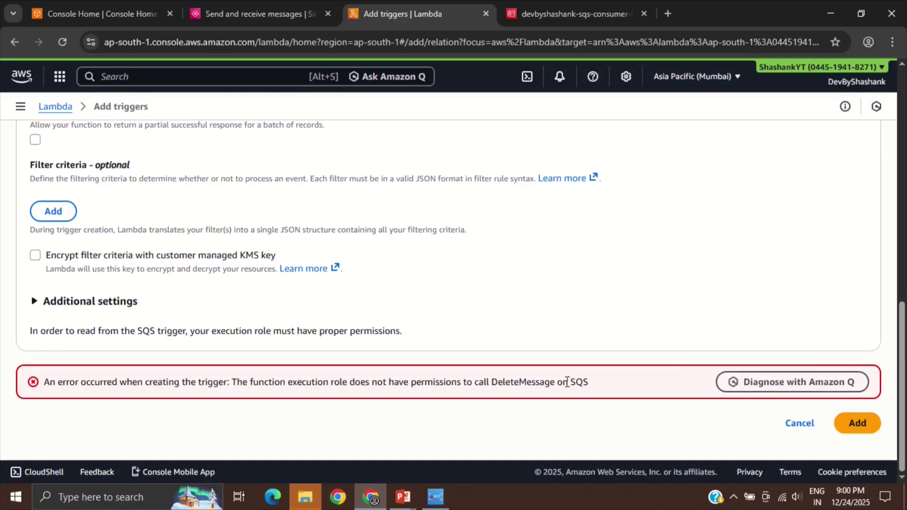
{"action": "left_click", "coordinate": [286, 2]}
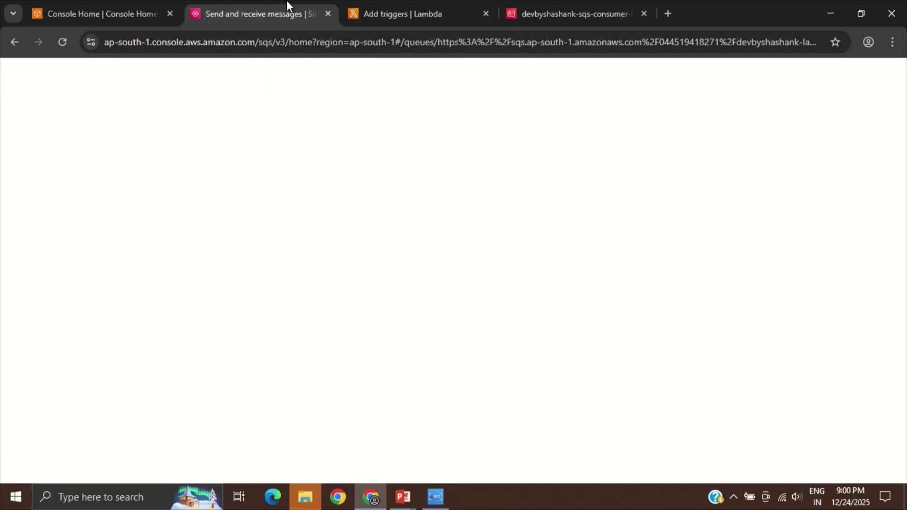
{"action": "left_click", "coordinate": [751, 234]}
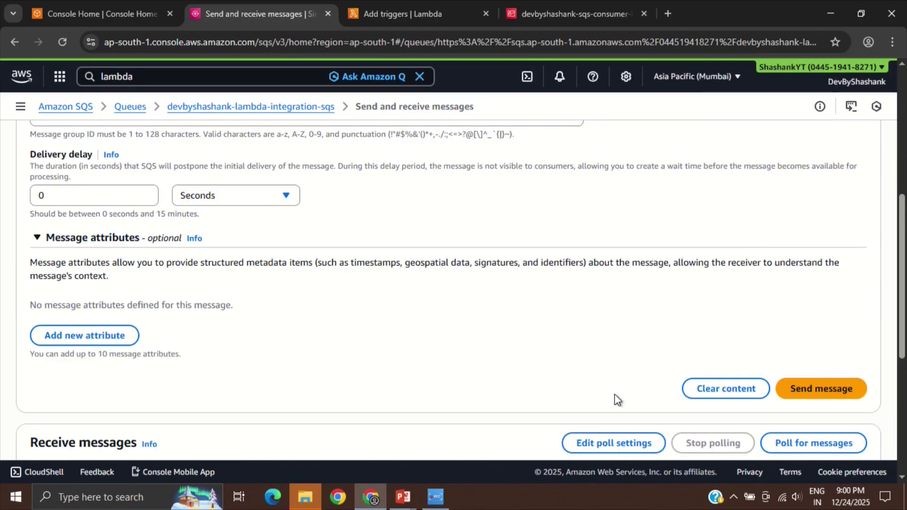
{"action": "scroll", "coordinate": [617, 399], "scroll_direction": "down", "scroll_amount": 3}
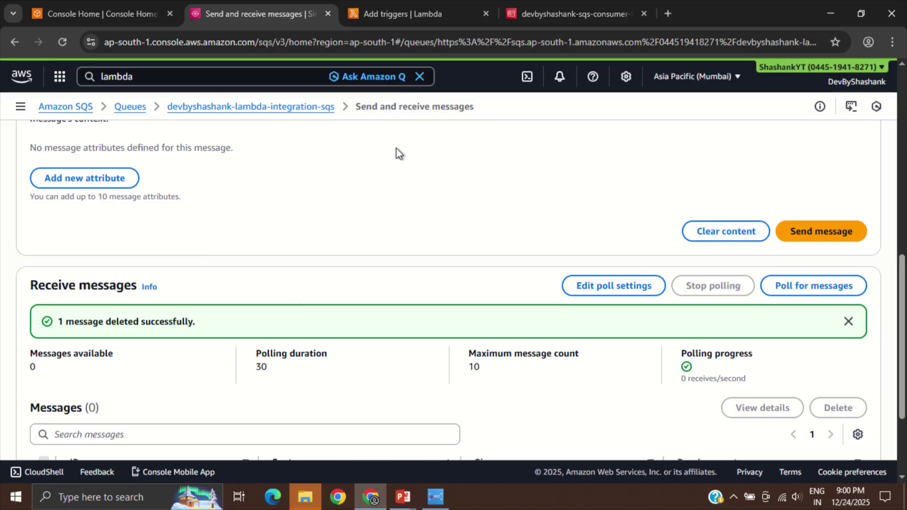
{"action": "left_click", "coordinate": [418, 1]}
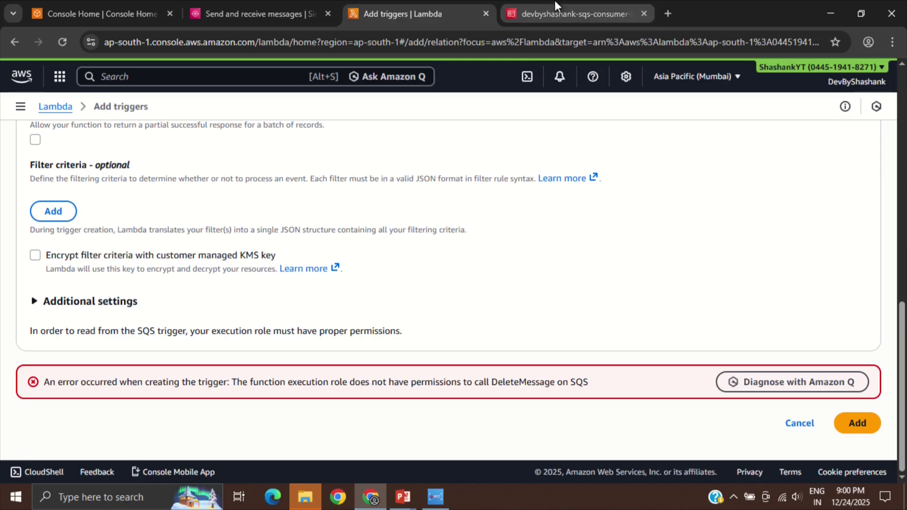
{"action": "double_click", "coordinate": [517, 383]}
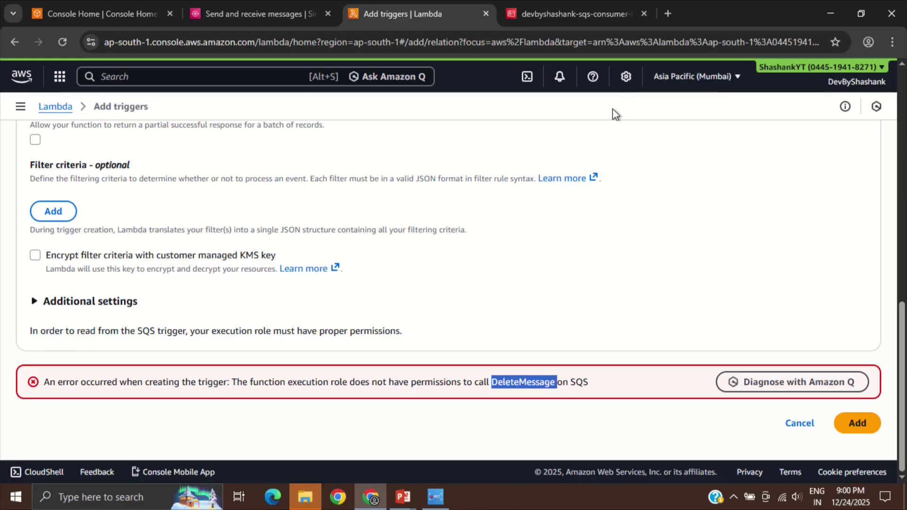
Start another inline policy for the function's execution role in IAM and choose SQS as its service
{"action": "left_click", "coordinate": [579, 10]}
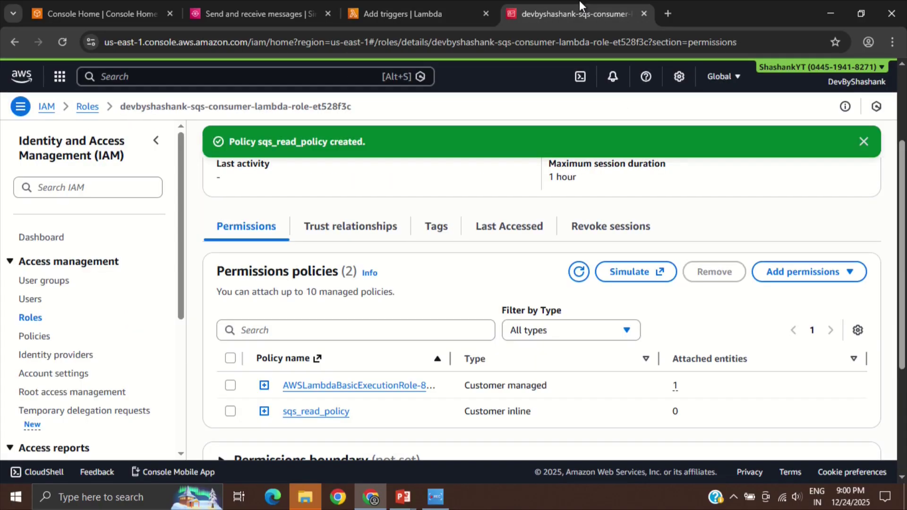
{"action": "left_click", "coordinate": [803, 271]}
{"action": "left_click", "coordinate": [784, 317]}
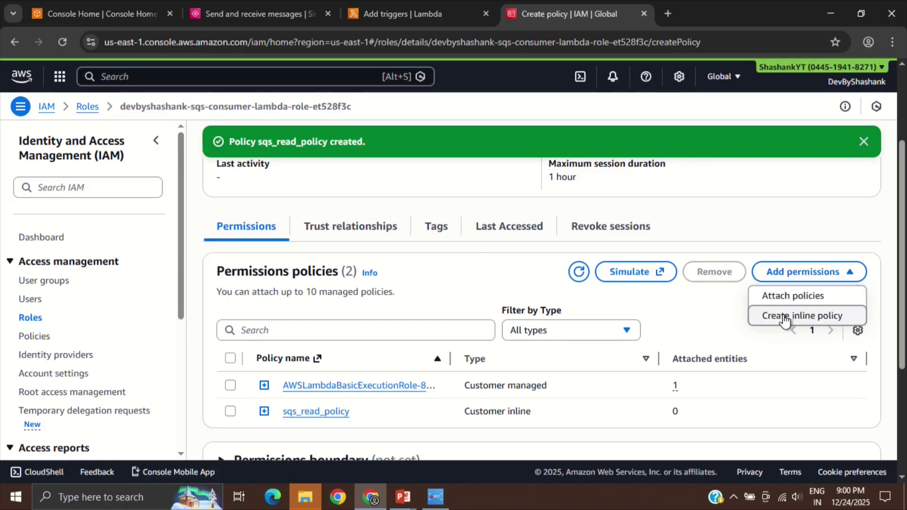
{"action": "left_click", "coordinate": [393, 354]}
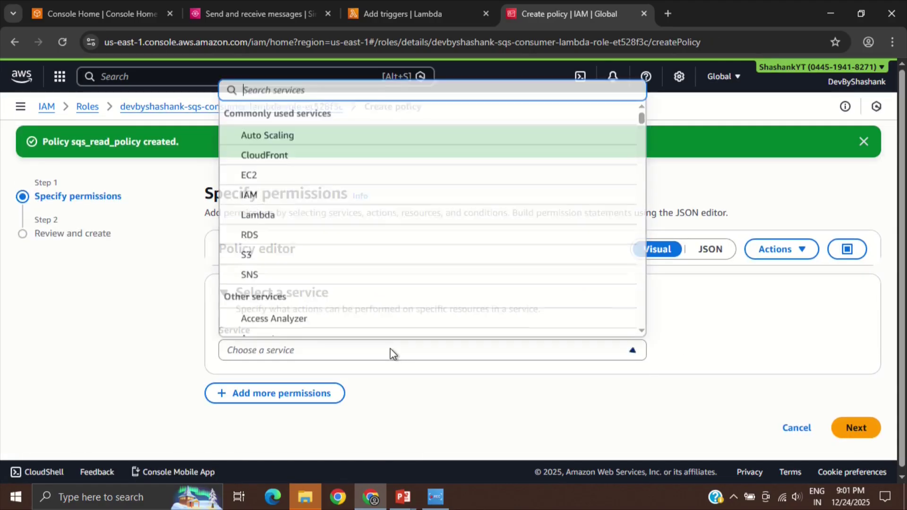
{"action": "type", "text": "sqs"}
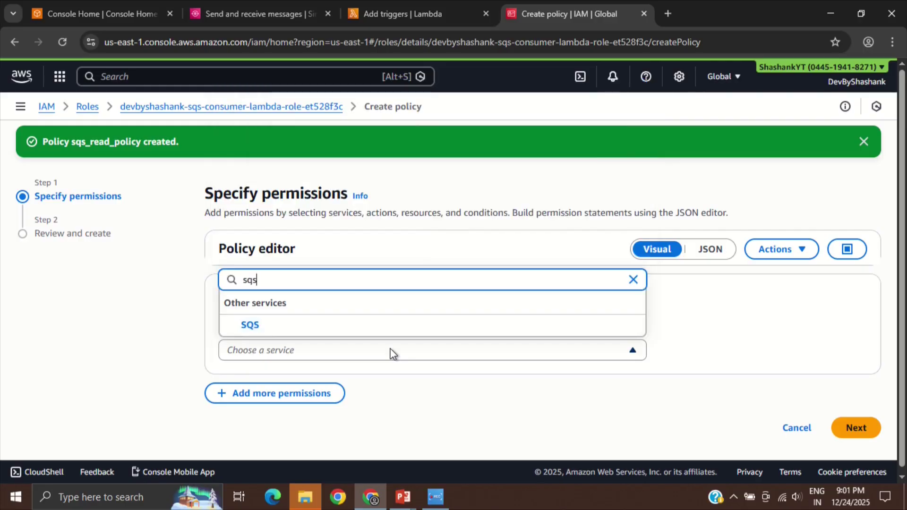
{"action": "left_click", "coordinate": [340, 327]}
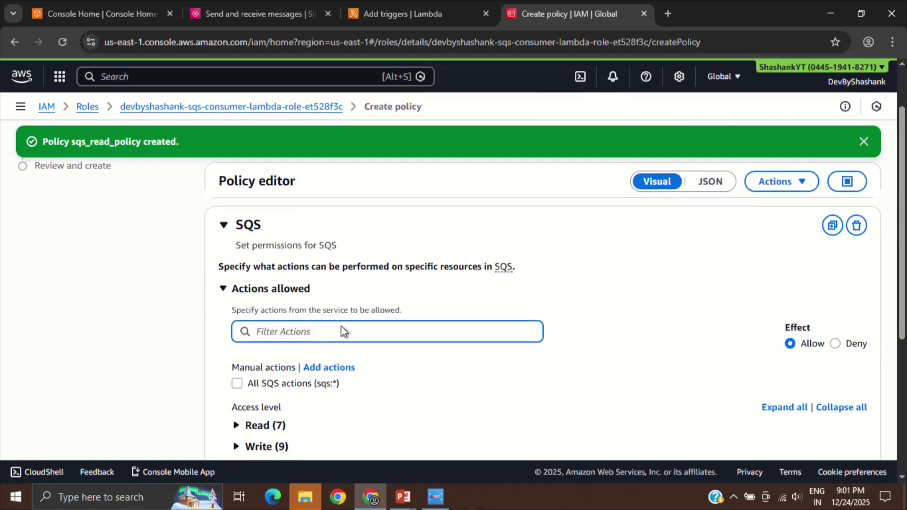
Allow the SQS DeleteMessage write action on all resources in the policy and proceed to its review
{"action": "type", "text": "DeleteMessage"}
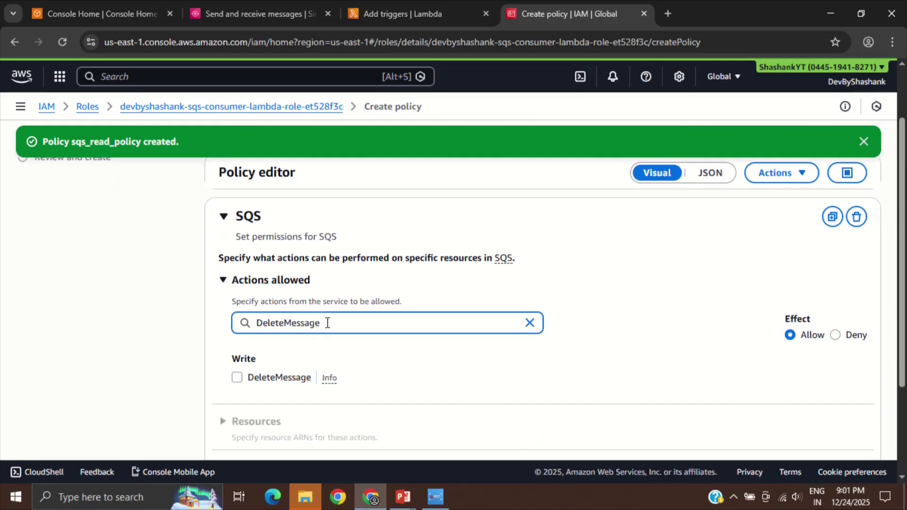
{"action": "left_click", "coordinate": [237, 377]}
{"action": "scroll", "coordinate": [239, 378], "scroll_direction": "down", "scroll_amount": 4}
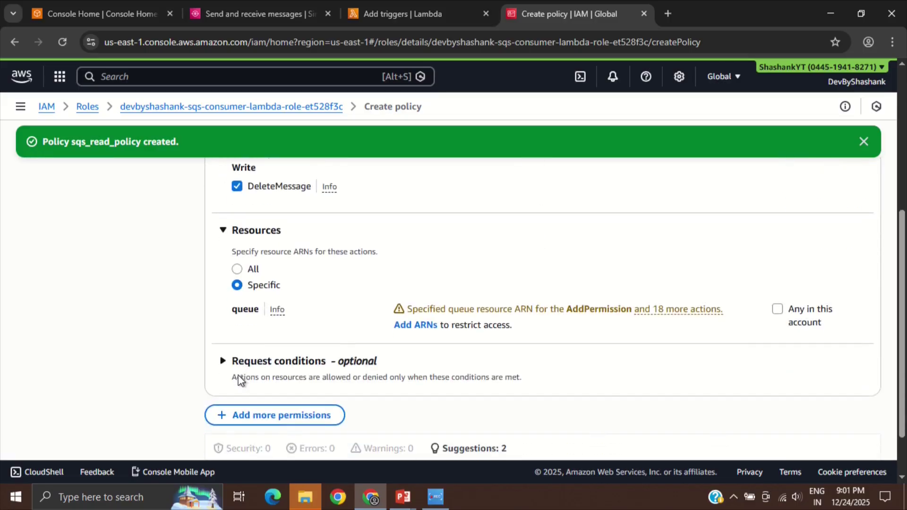
{"action": "left_click", "coordinate": [239, 270]}
{"action": "scroll", "coordinate": [325, 301], "scroll_direction": "down", "scroll_amount": 1}
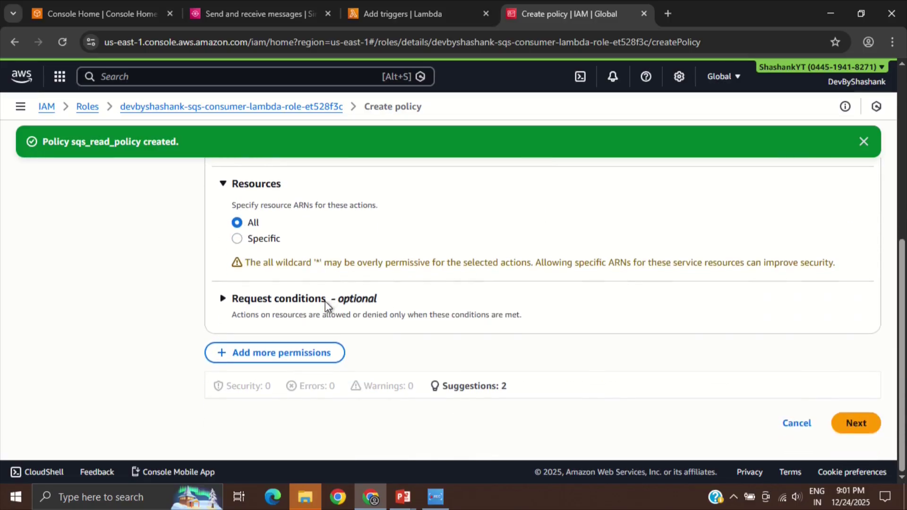
{"action": "left_click", "coordinate": [842, 424]}
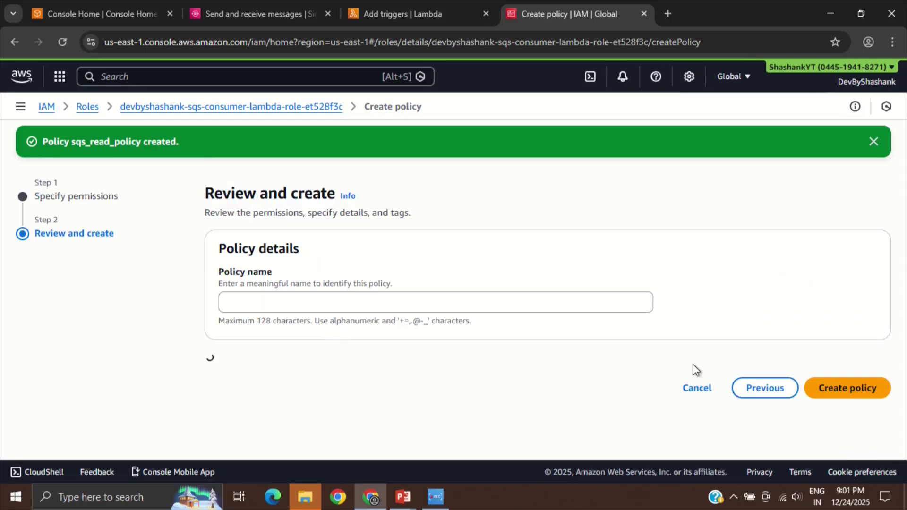
Name the second inline policy sqs_deletemsg_policy and create it on the execution role
{"action": "left_click", "coordinate": [417, 297]}
{"action": "type", "text": "sqs_delete_"}
{"action": "type", "text": "sg_policy"}
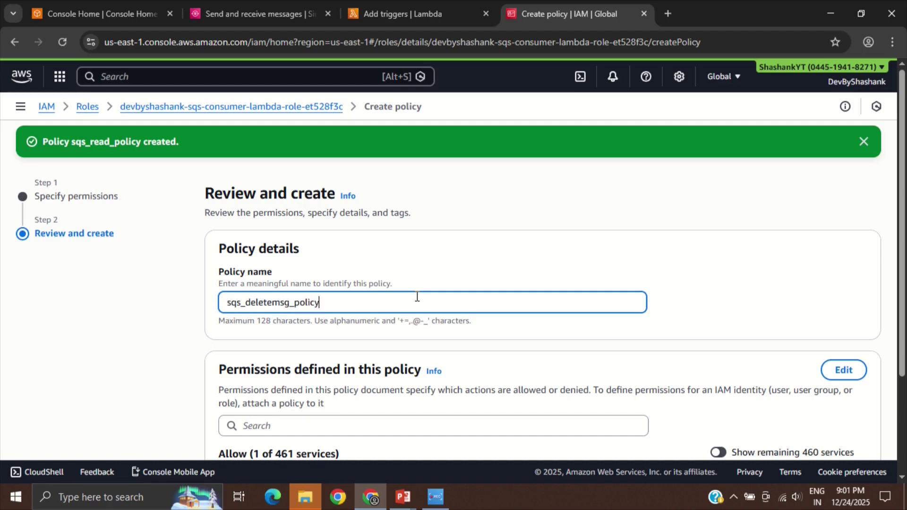
{"action": "scroll", "coordinate": [417, 297], "scroll_direction": "down", "scroll_amount": 3}
{"action": "left_click", "coordinate": [821, 432]}
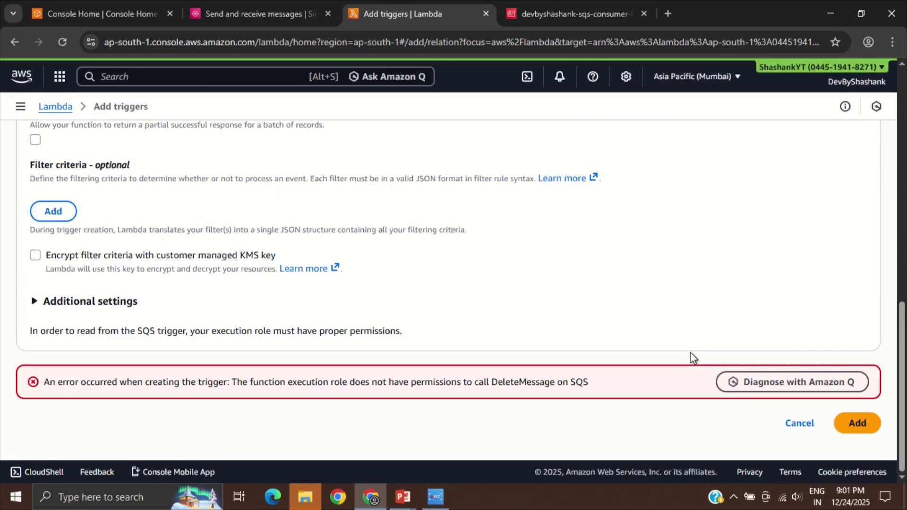
Try again to add the SQS trigger and copy the GetQueueAttributes action name from the error message
{"action": "left_click", "coordinate": [851, 429]}
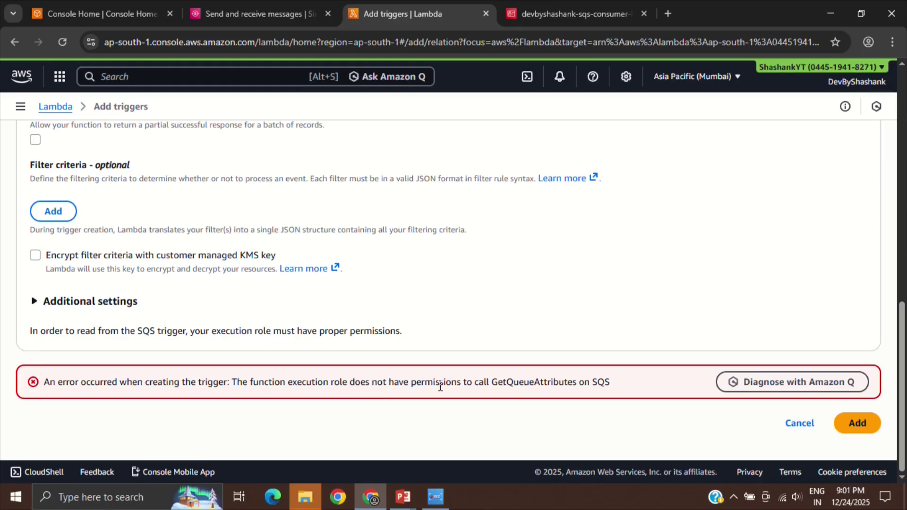
{"action": "double_click", "coordinate": [522, 381]}
{"action": "key", "text": "ctrl+c"}
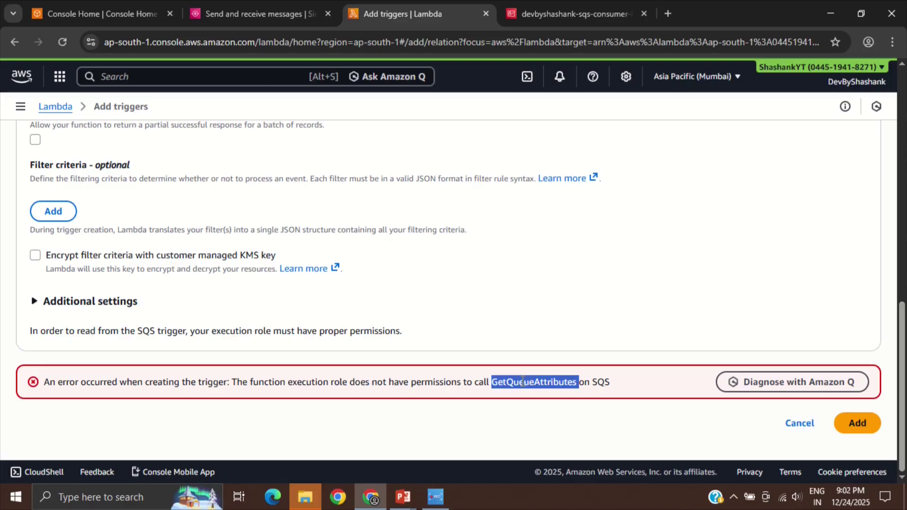
Start a third inline policy for the function's execution role in IAM and choose SQS as its service
{"action": "left_click", "coordinate": [532, 17]}
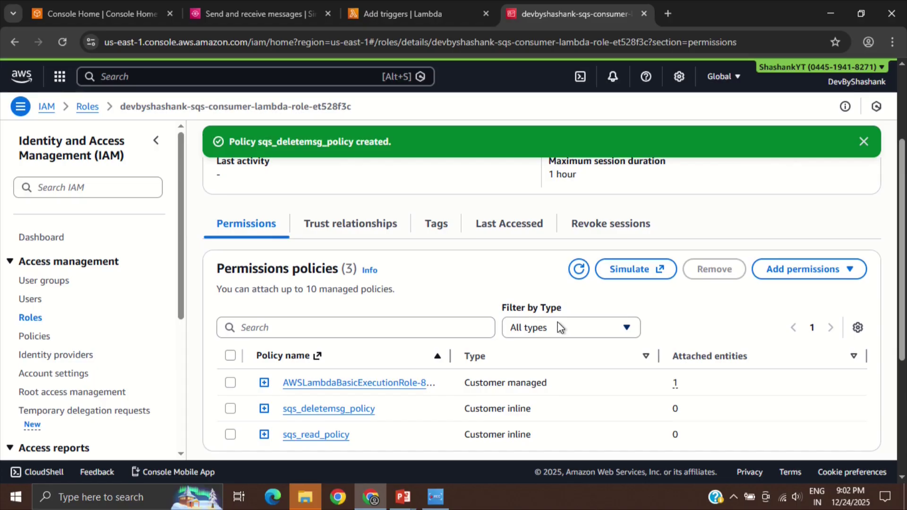
{"action": "left_click", "coordinate": [780, 277]}
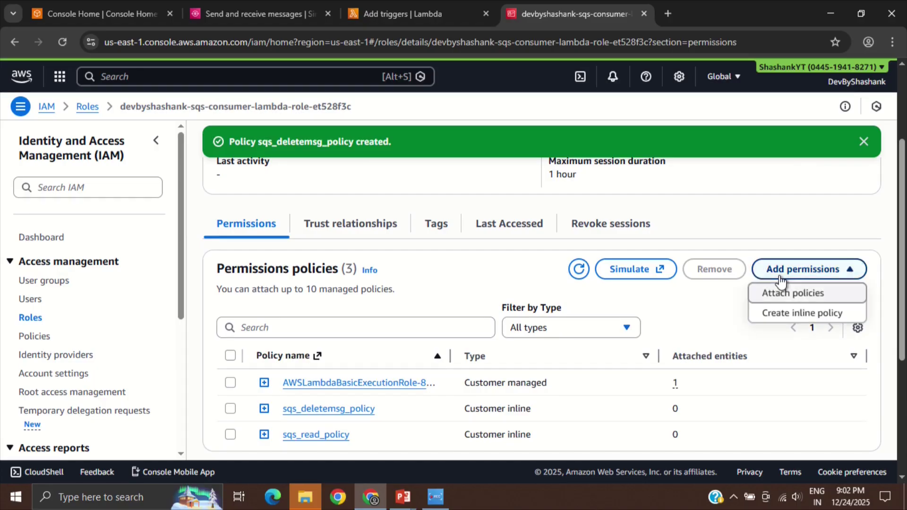
{"action": "left_click", "coordinate": [781, 312]}
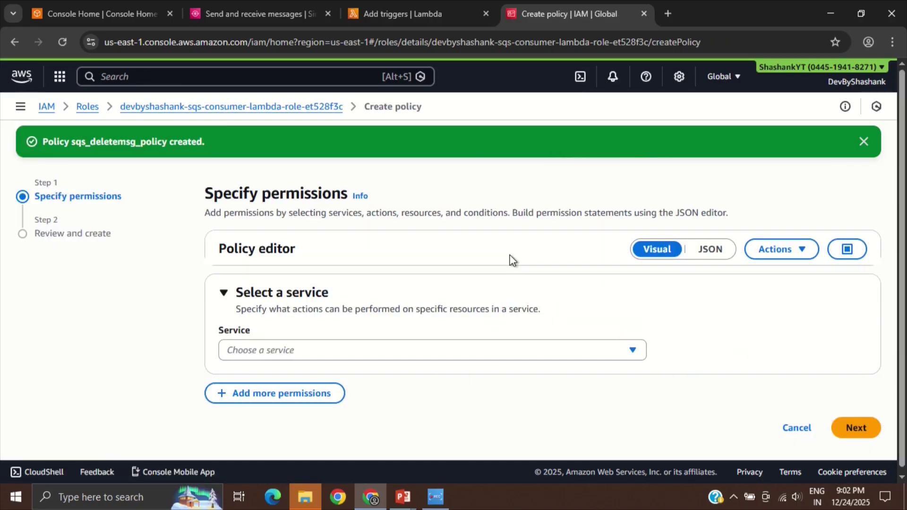
{"action": "left_click", "coordinate": [311, 360]}
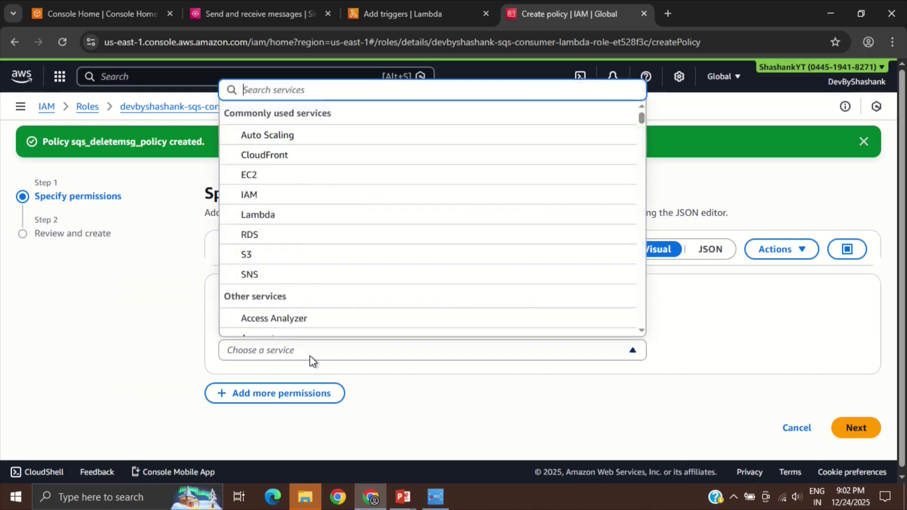
{"action": "type", "text": "sqs"}
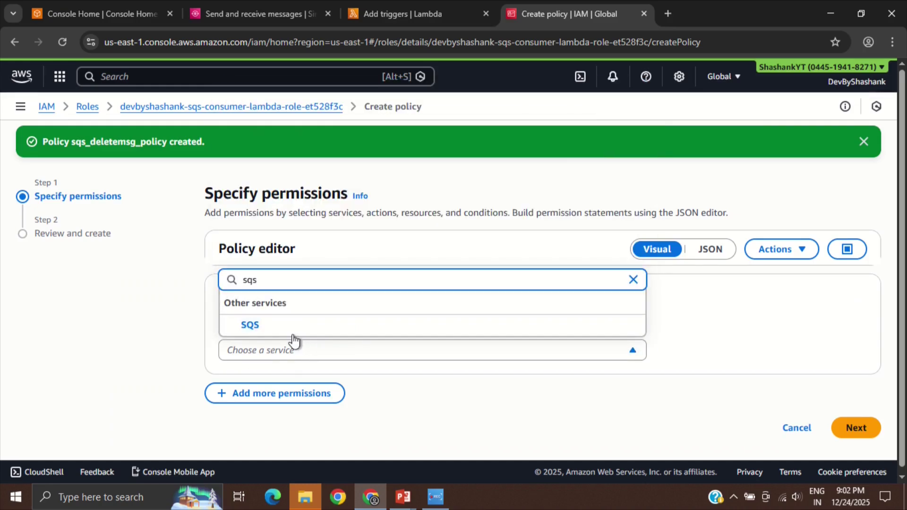
{"action": "left_click", "coordinate": [279, 325]}
Allow the SQS GetQueueAttributes read action on all resources in the policy and proceed to its review
{"action": "scroll", "coordinate": [278, 328], "scroll_direction": "down", "scroll_amount": 2}
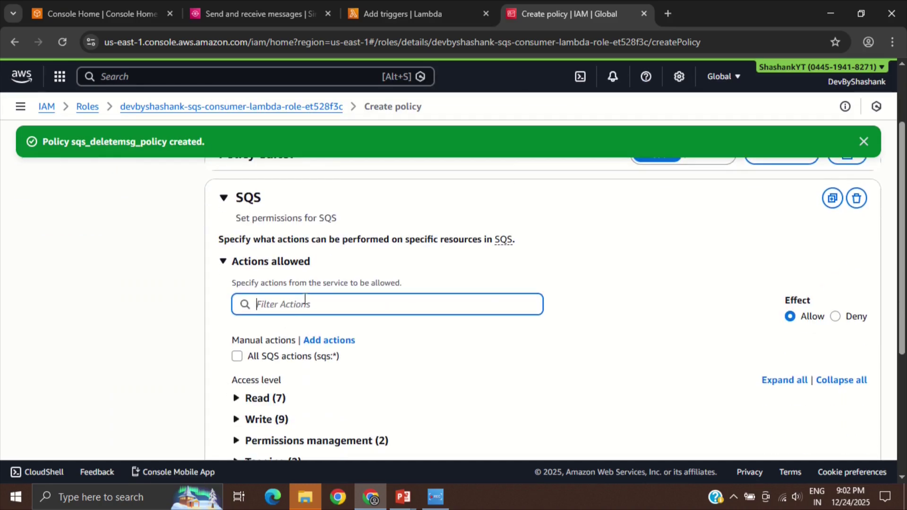
{"action": "key", "text": "ctrl+v"}
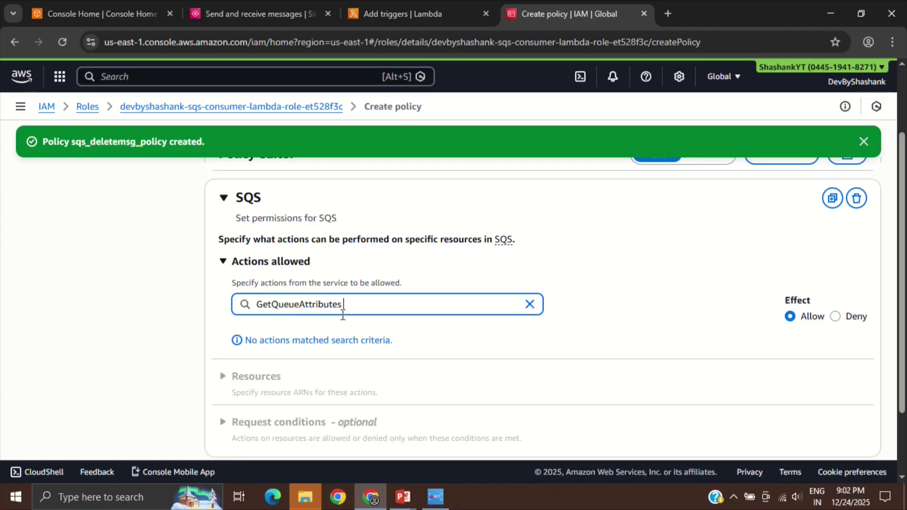
{"action": "key", "text": "BackSpace"}
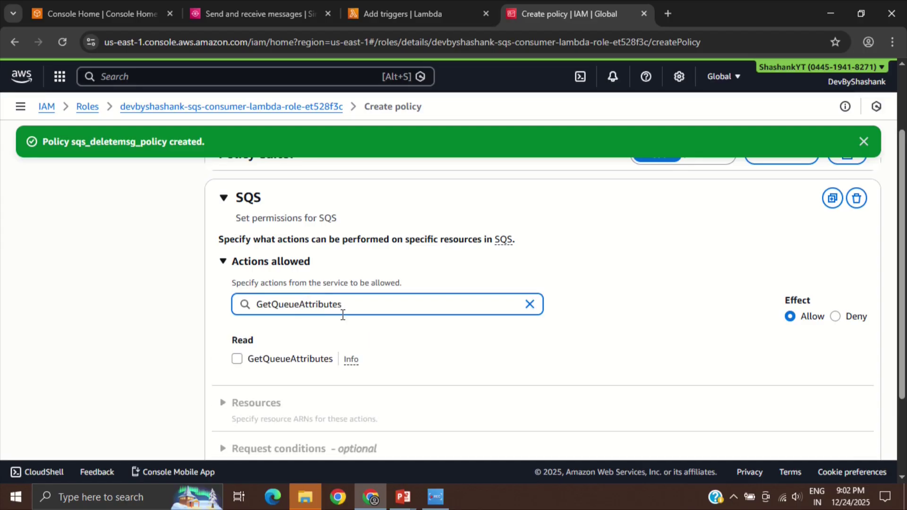
{"action": "left_click", "coordinate": [239, 359]}
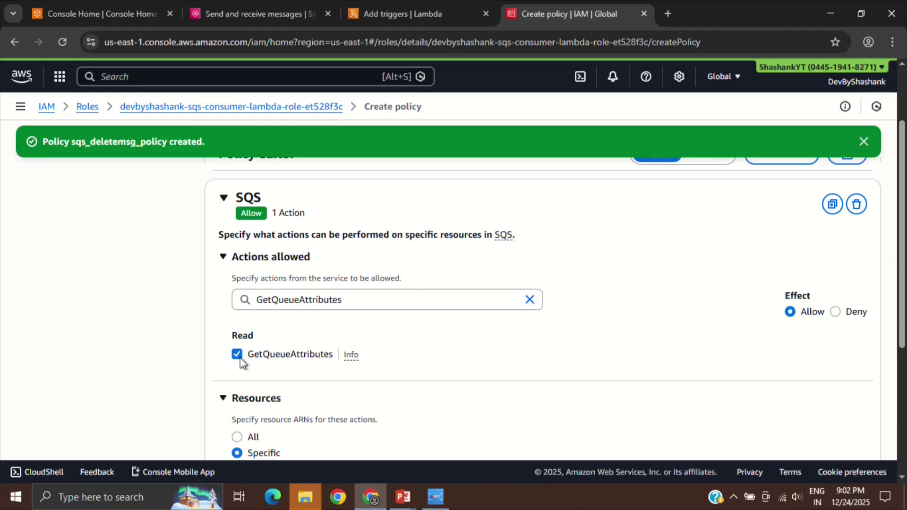
{"action": "scroll", "coordinate": [321, 376], "scroll_direction": "down", "scroll_amount": 1}
{"action": "scroll", "coordinate": [323, 376], "scroll_direction": "down", "scroll_amount": 5}
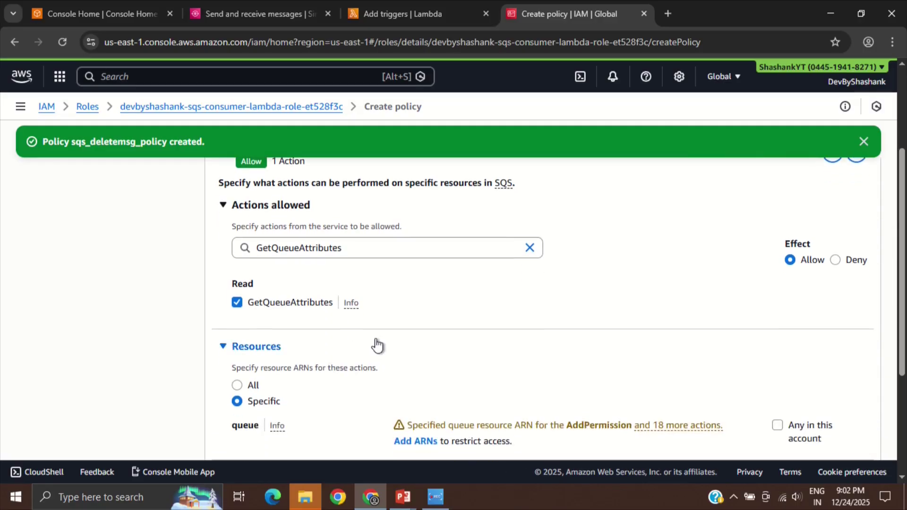
{"action": "left_click", "coordinate": [236, 227]}
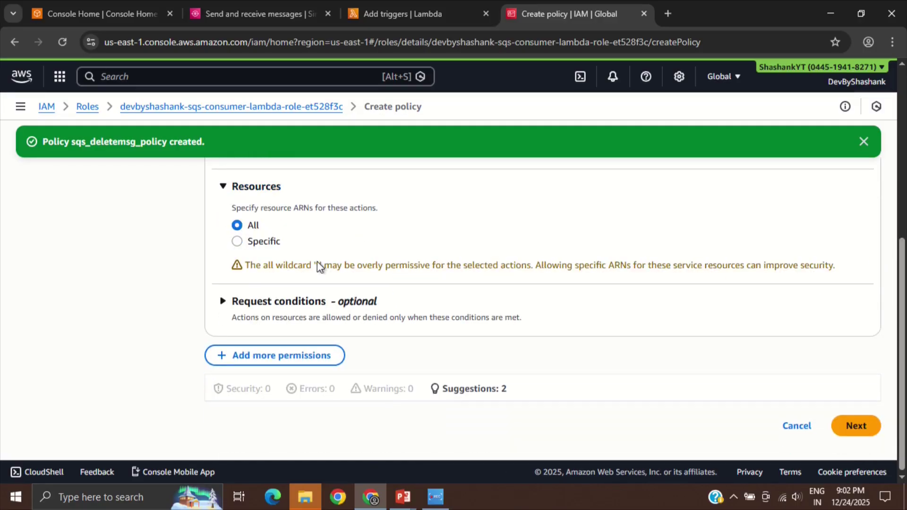
{"action": "left_click", "coordinate": [853, 437]}
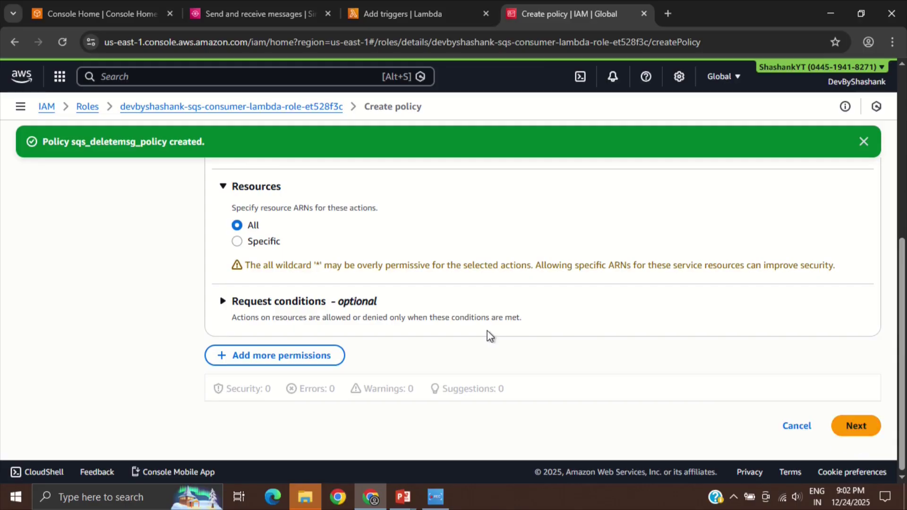
Name the third inline policy sqs_getqueueattr_policy and create it on the execution role
{"action": "left_click", "coordinate": [325, 299]}
{"action": "type", "text": "sq"}
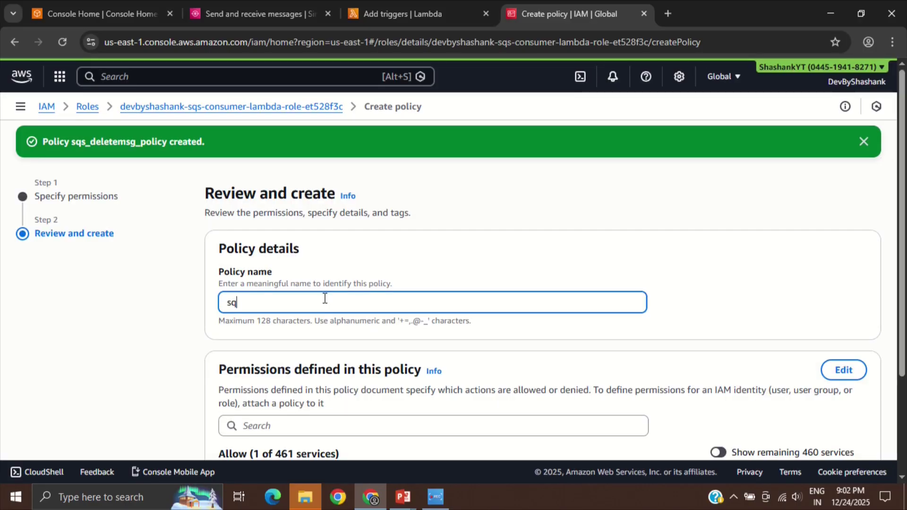
{"action": "type", "text": "s_getqueueattr_policy"}
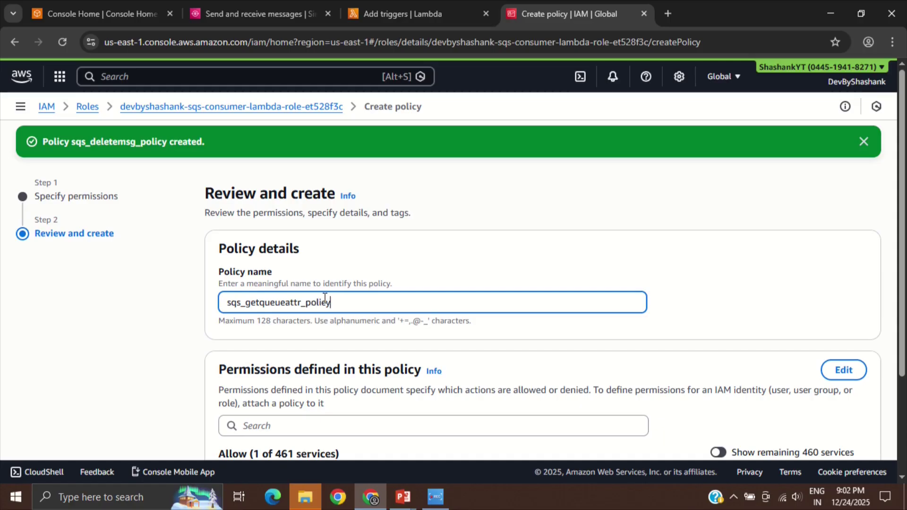
{"action": "scroll", "coordinate": [488, 372], "scroll_direction": "down", "scroll_amount": 3}
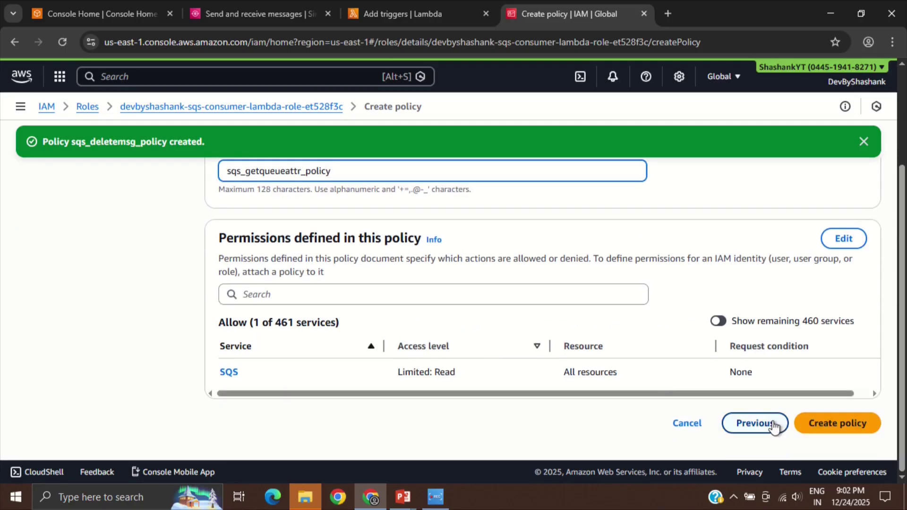
{"action": "left_click", "coordinate": [847, 427]}
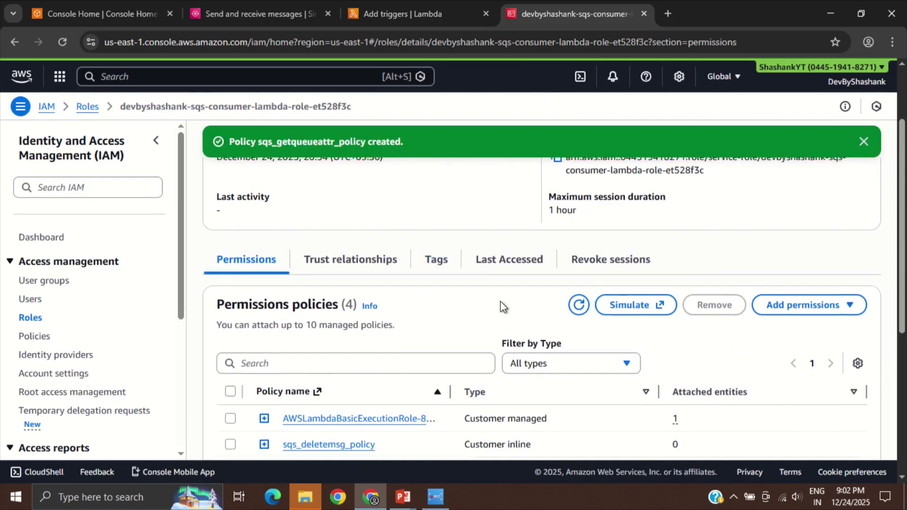
Return to the Lambda trigger form, add the SQS trigger to the function, and open the function's trigger configuration
{"action": "left_click", "coordinate": [429, 1]}
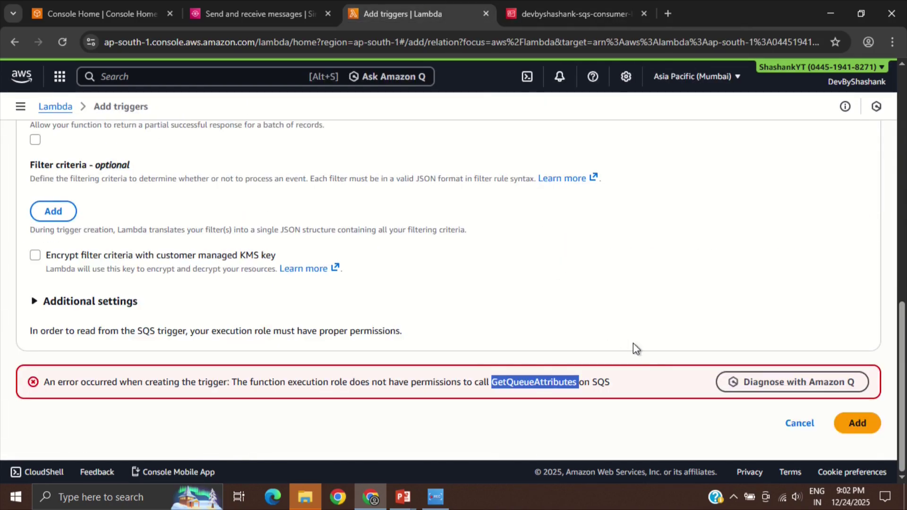
{"action": "left_click", "coordinate": [862, 427]}
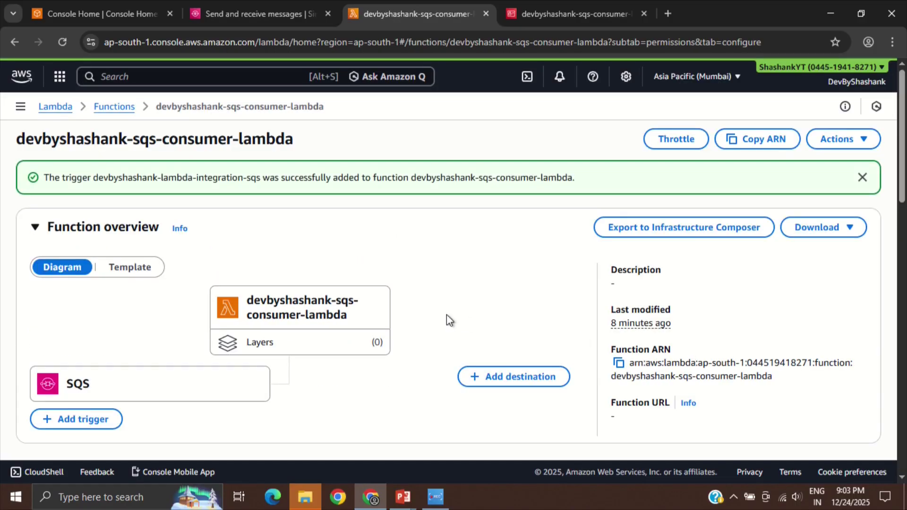
{"action": "scroll", "coordinate": [446, 314], "scroll_direction": "down", "scroll_amount": 1}
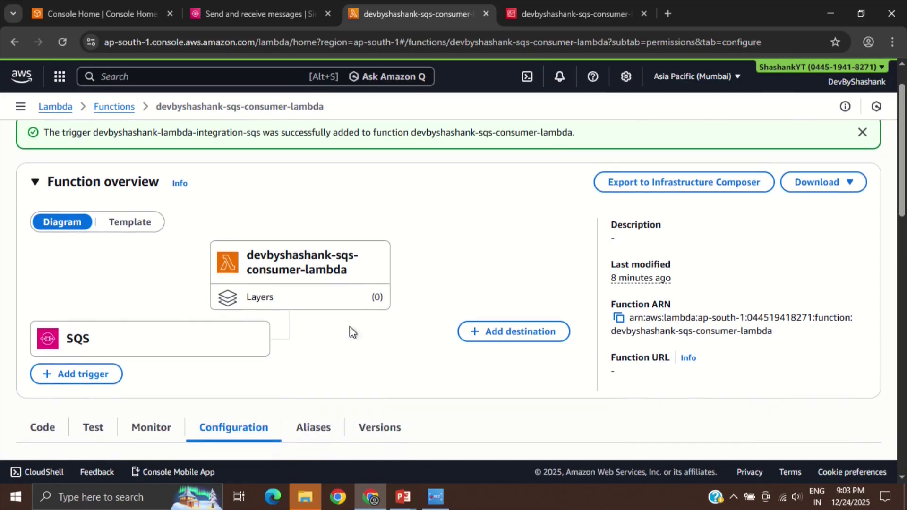
{"action": "left_click", "coordinate": [199, 348]}
{"action": "scroll", "coordinate": [299, 351], "scroll_direction": "down", "scroll_amount": 1}
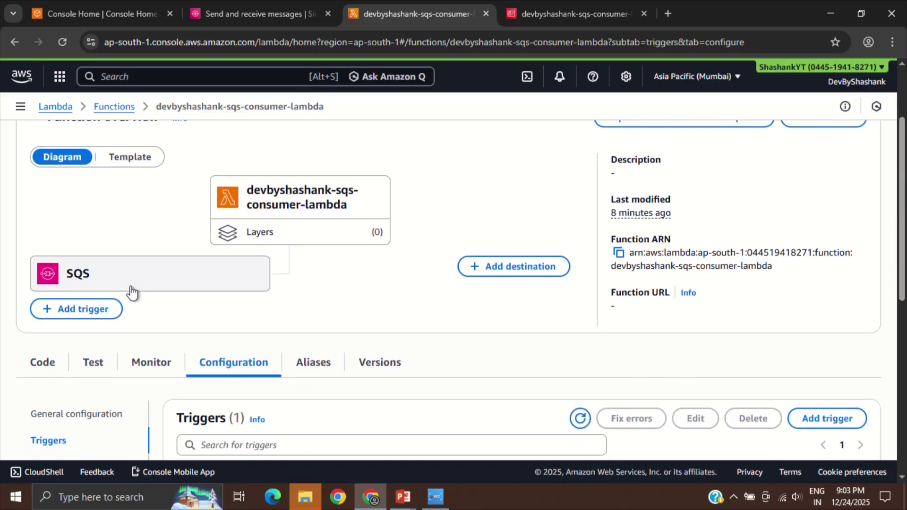
Refresh the function's trigger list and examine the state and details of the devbyshashank-lambda-integration-sqs trigger
{"action": "scroll", "coordinate": [132, 293], "scroll_direction": "down", "scroll_amount": 3}
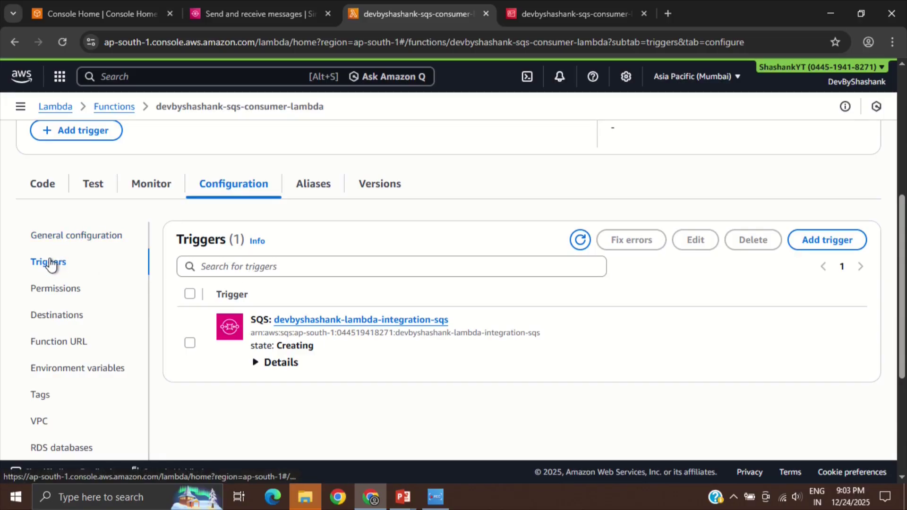
{"action": "scroll", "coordinate": [283, 305], "scroll_direction": "down", "scroll_amount": 1}
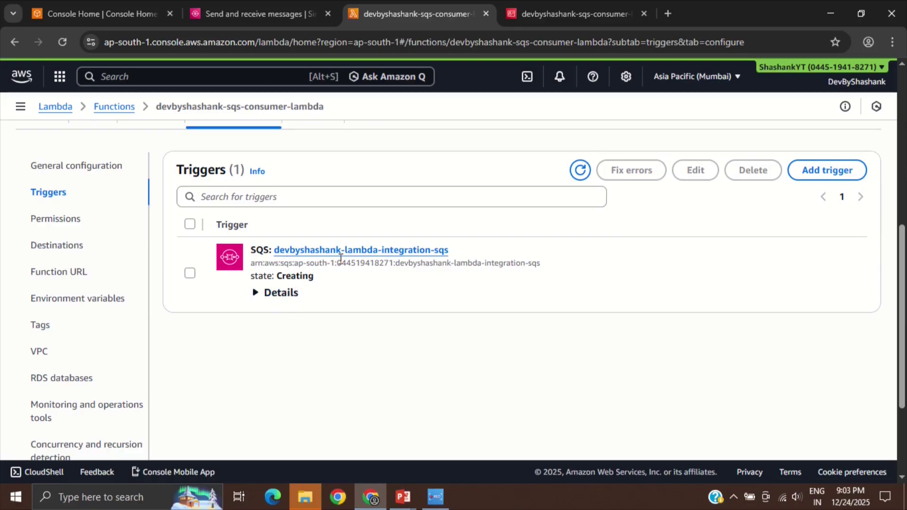
{"action": "left_click", "coordinate": [283, 293]}
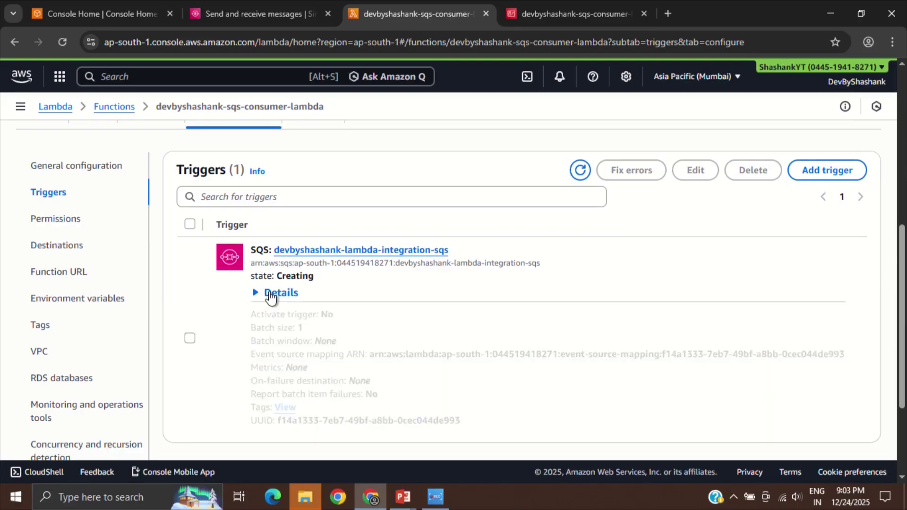
{"action": "left_click", "coordinate": [580, 170]}
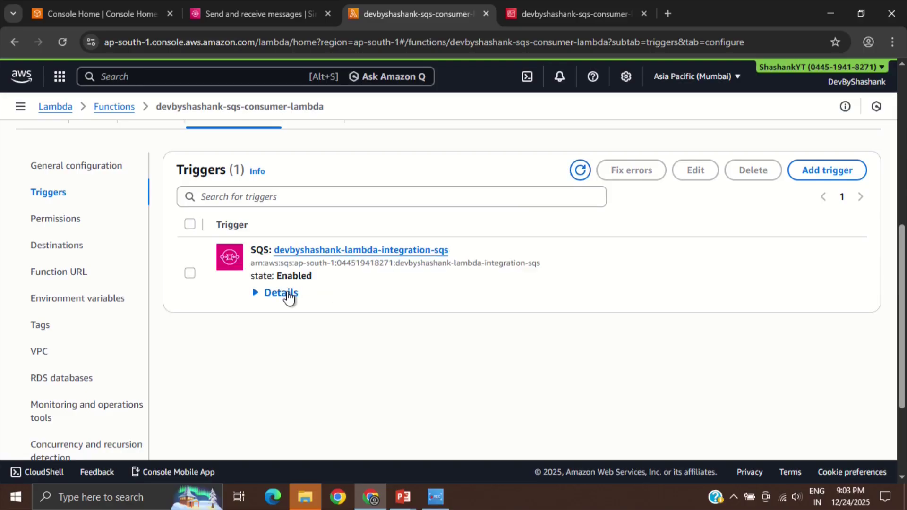
{"action": "left_click", "coordinate": [285, 298]}
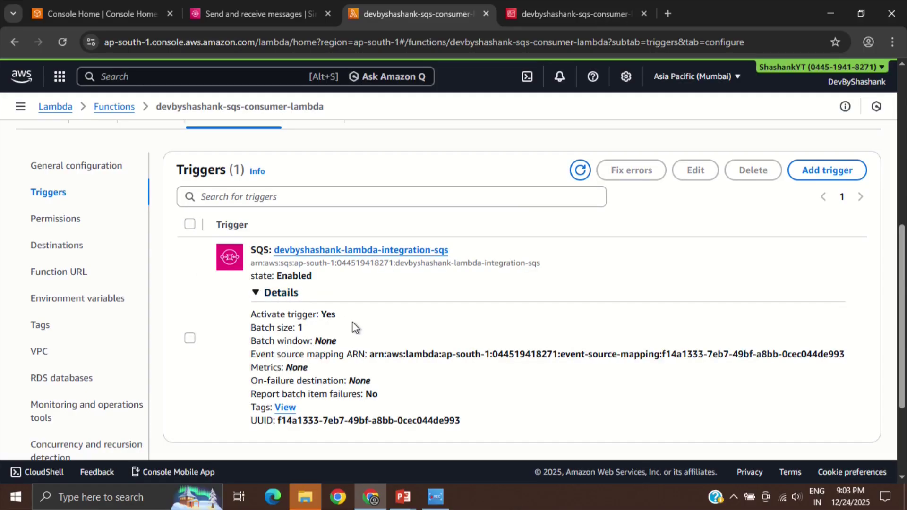
{"action": "scroll", "coordinate": [354, 328], "scroll_direction": "down", "scroll_amount": 1}
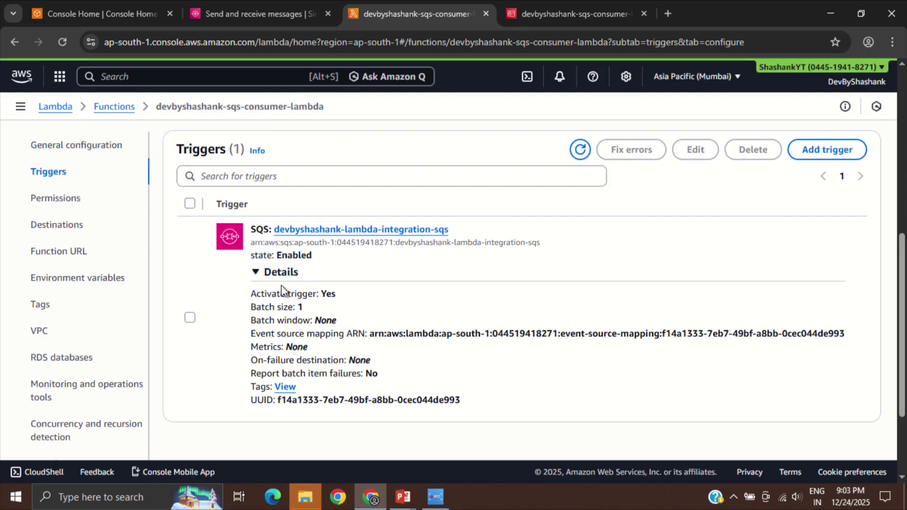
{"action": "double_click", "coordinate": [334, 294]}
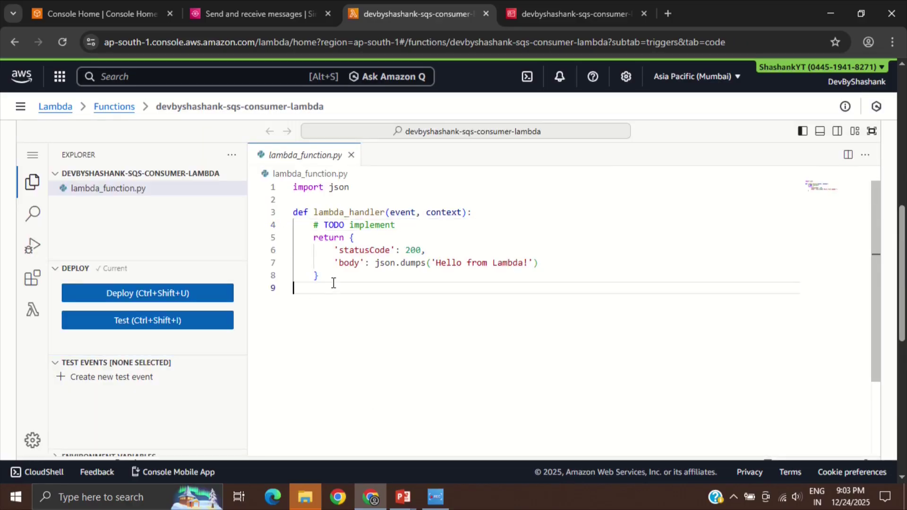
Insert the line print("event", event) below the TODO comment in lambda_handler of lambda_function.py
{"action": "left_click", "coordinate": [352, 276]}
{"action": "left_click", "coordinate": [484, 215]}
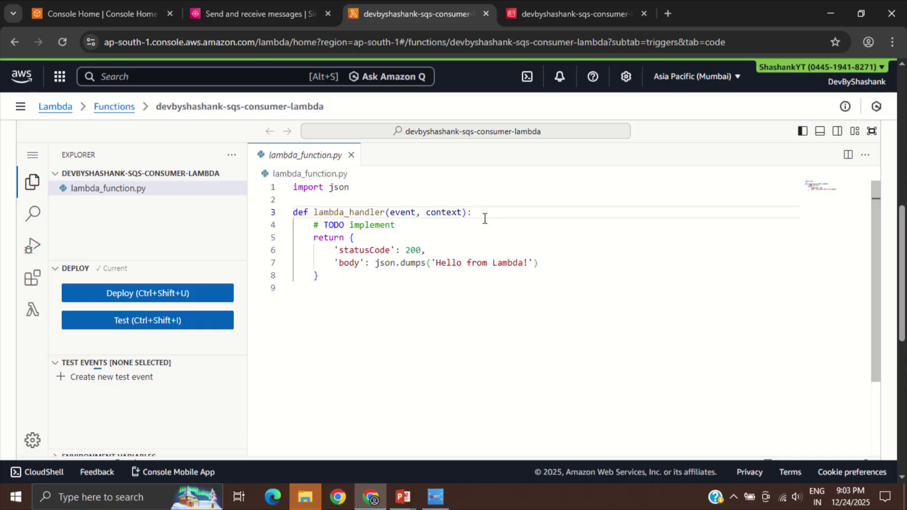
{"action": "key", "text": "Down"}
{"action": "key", "text": "Return"}
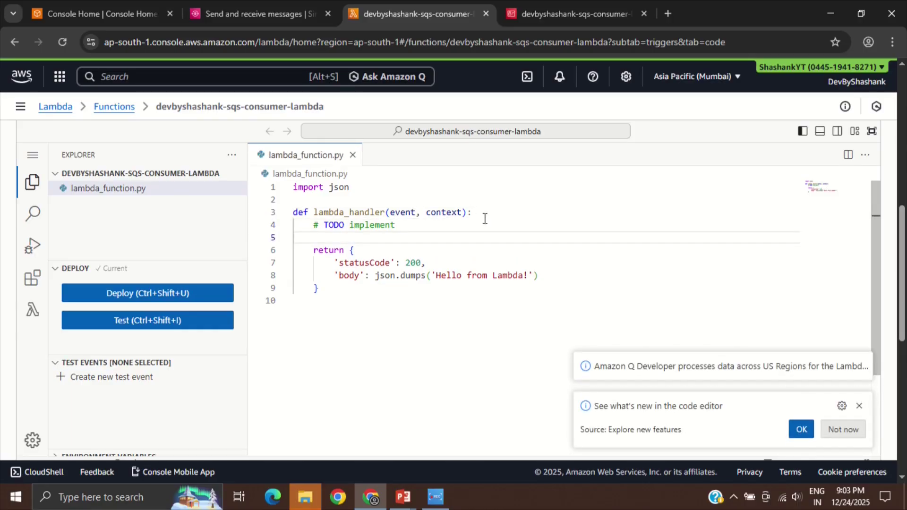
{"action": "key", "text": "Escape"}
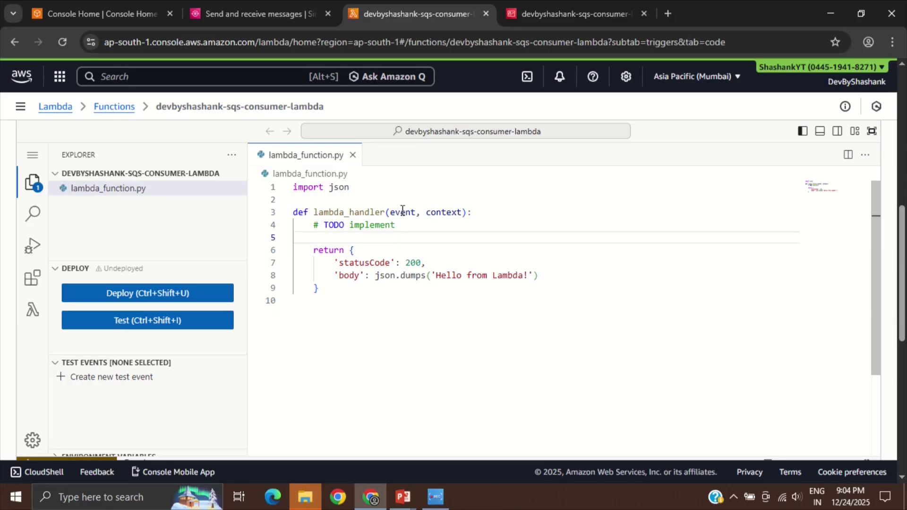
{"action": "double_click", "coordinate": [403, 211]}
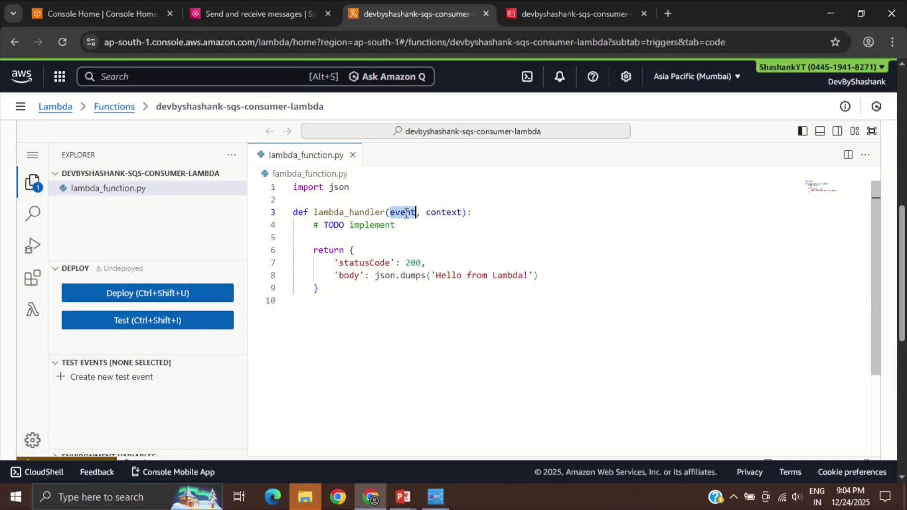
{"action": "left_click", "coordinate": [371, 237]}
{"action": "type", "text": "pr"}
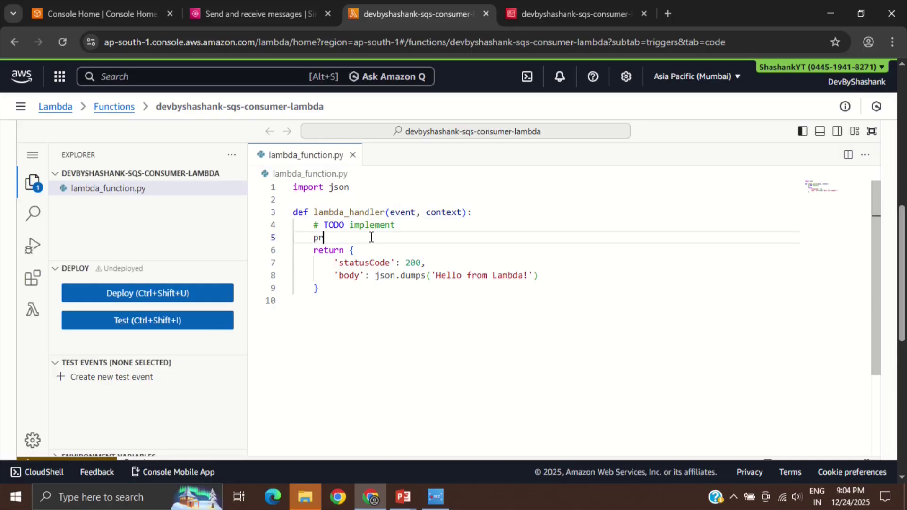
{"action": "type", "text": "int(\""}
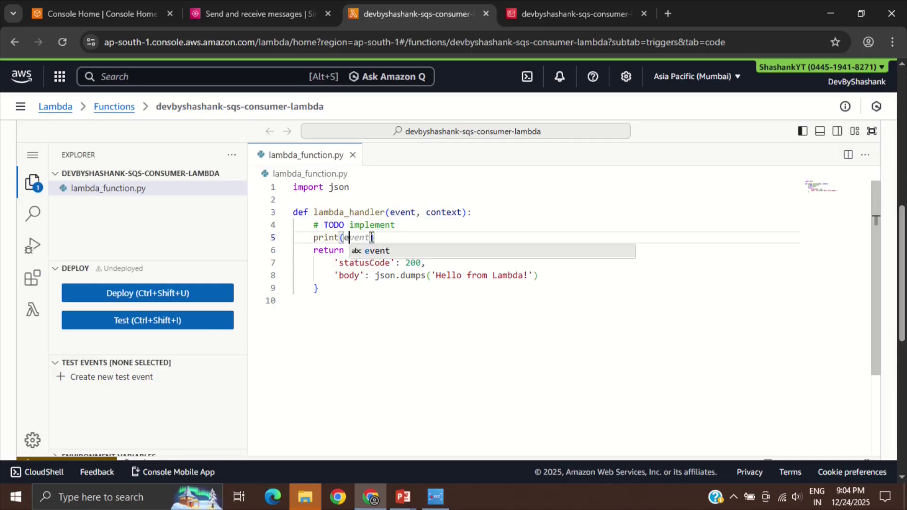
{"action": "type", "text": "event\""}
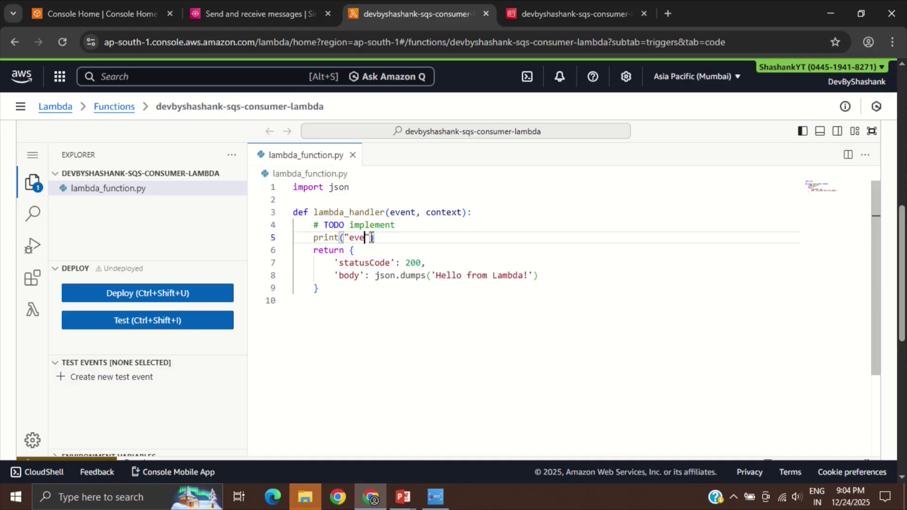
{"action": "type", "text": ", eve"}
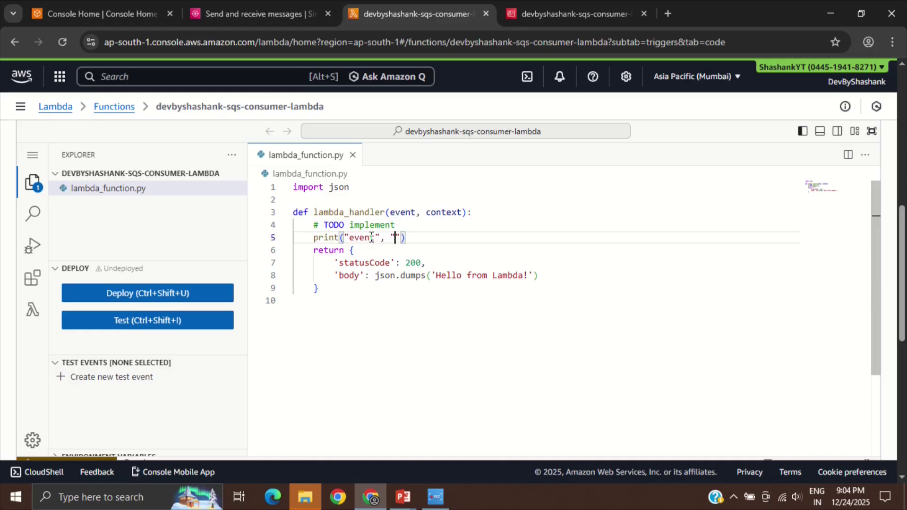
{"action": "key", "text": "Tab"}
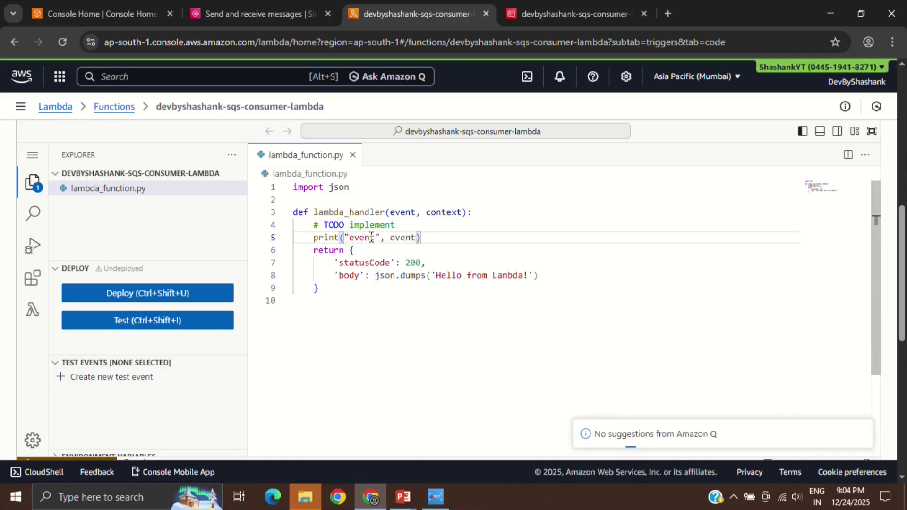
{"action": "left_click", "coordinate": [486, 245]}
{"action": "left_click", "coordinate": [479, 241]}
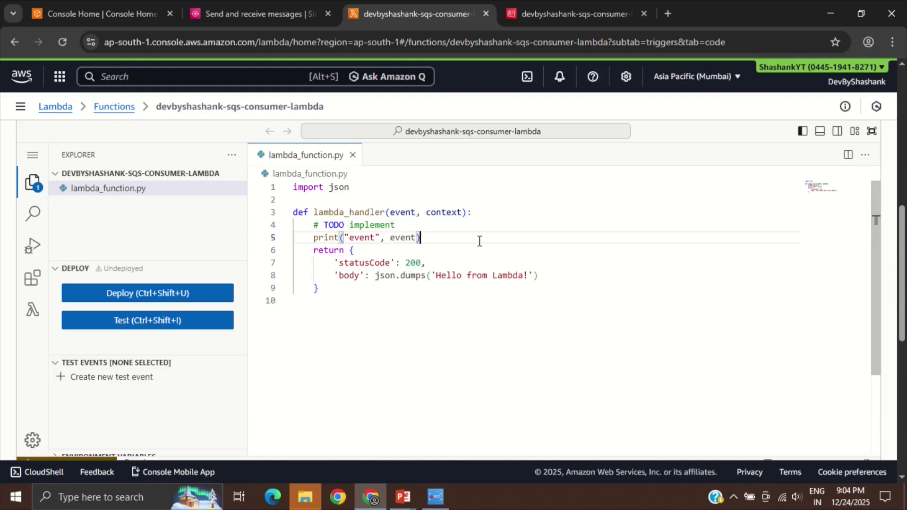
Wrap the printed event variable in json.dumps() and deploy the updated function code
{"action": "left_click", "coordinate": [392, 237]}
{"action": "type", "text": "json."}
{"action": "type", "text": "dumps("}
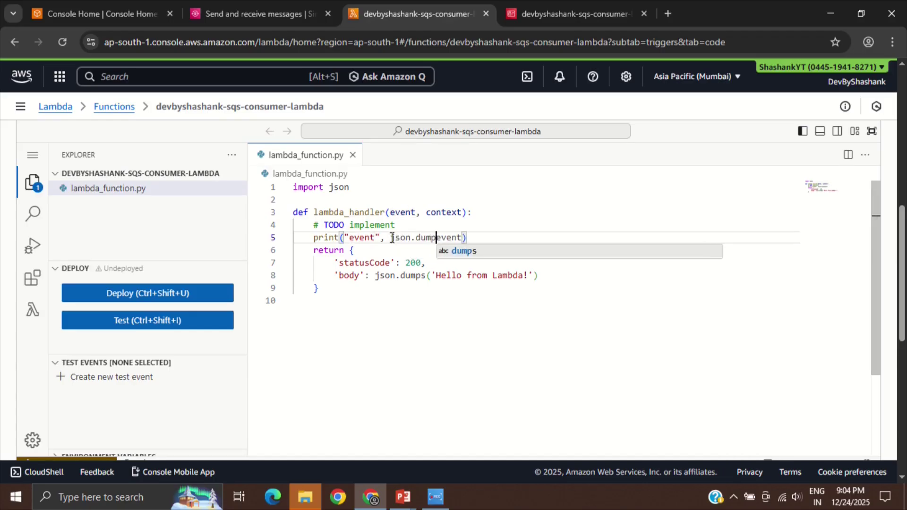
{"action": "key", "text": "ctrl+Right"}
{"action": "type", "text": ")"}
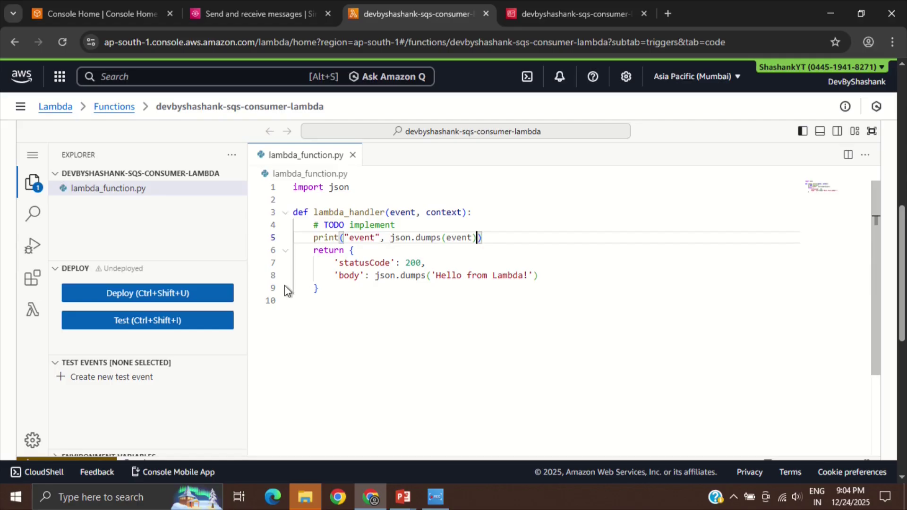
{"action": "left_click", "coordinate": [205, 294]}
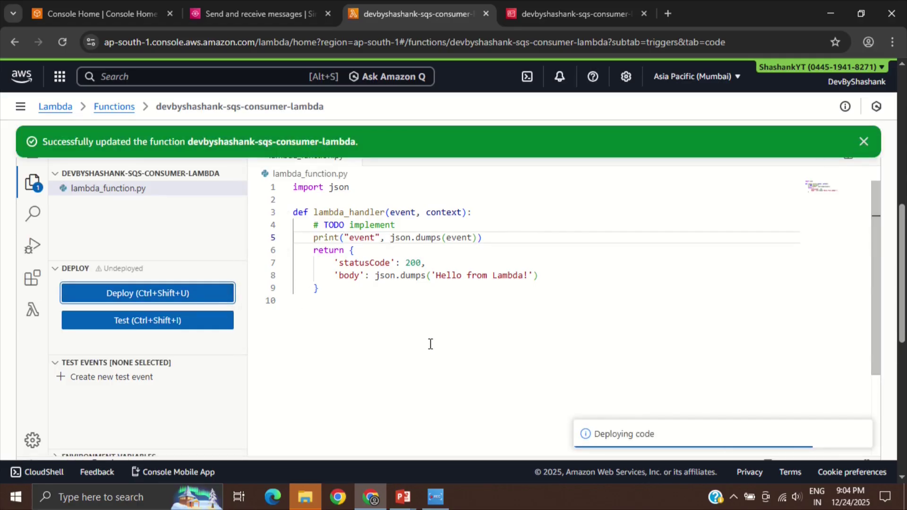
Return to the SQS send page, replace the message body with JSON {"msg": "testing message"}, and send the message to the queue
{"action": "left_click", "coordinate": [254, 9]}
{"action": "scroll", "coordinate": [386, 202], "scroll_direction": "up", "scroll_amount": 8}
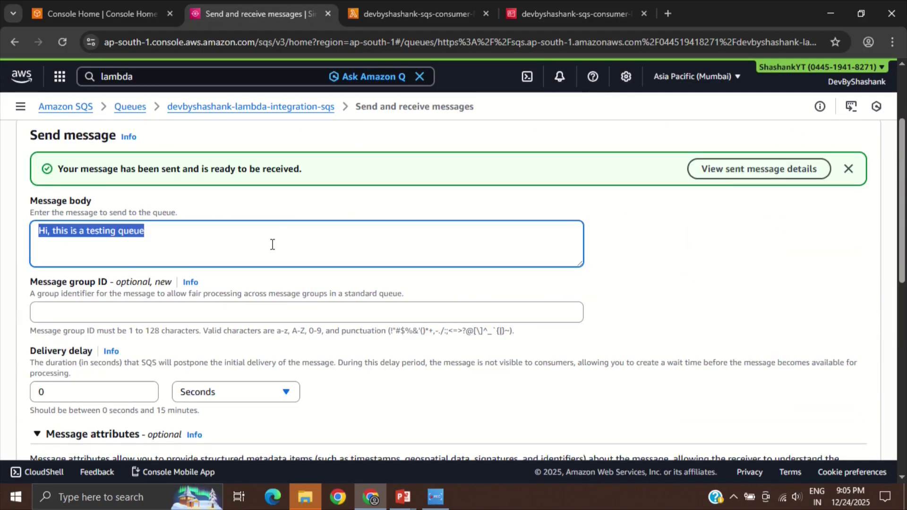
{"action": "key", "text": "BackSpace"}
{"action": "type", "text": "{}"}
{"action": "key", "text": "Return"}
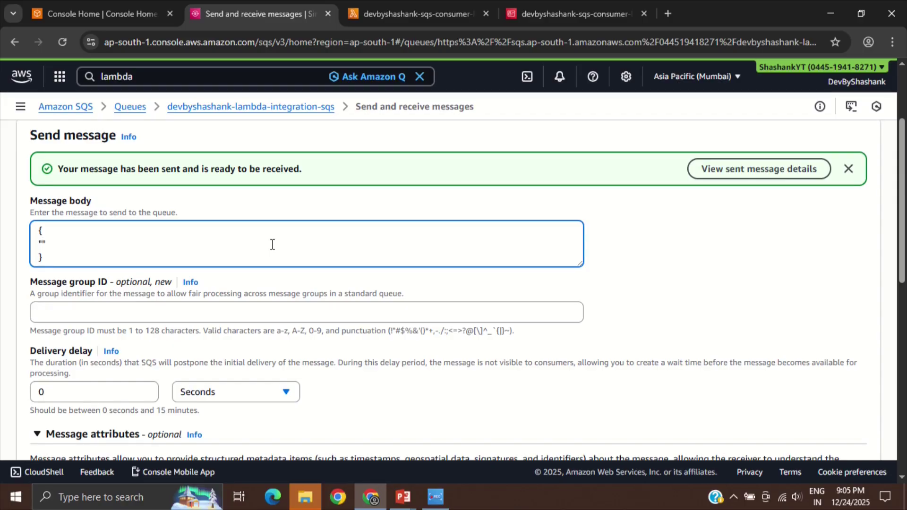
{"action": "type", "text": "msg\": \"testing message\""}
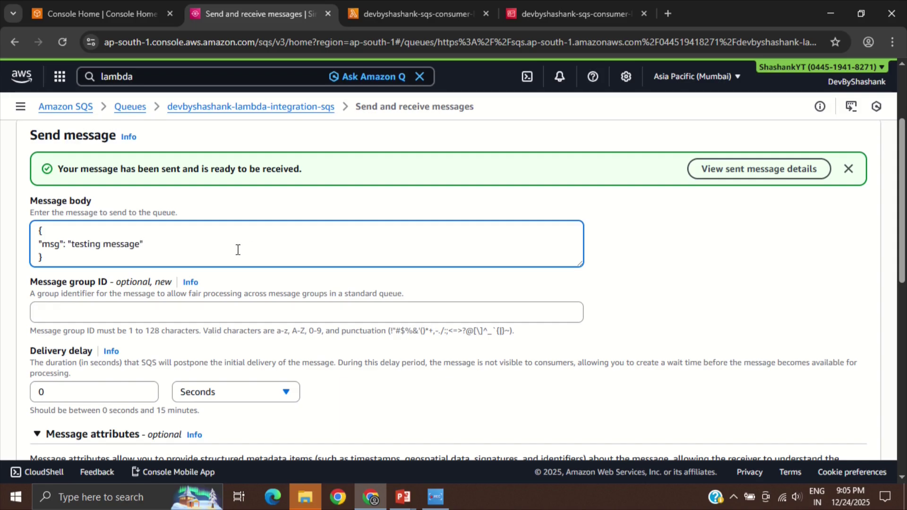
{"action": "scroll", "coordinate": [194, 247], "scroll_direction": "down", "scroll_amount": 1}
{"action": "scroll", "coordinate": [506, 367], "scroll_direction": "down", "scroll_amount": 3}
{"action": "left_click", "coordinate": [806, 438]}
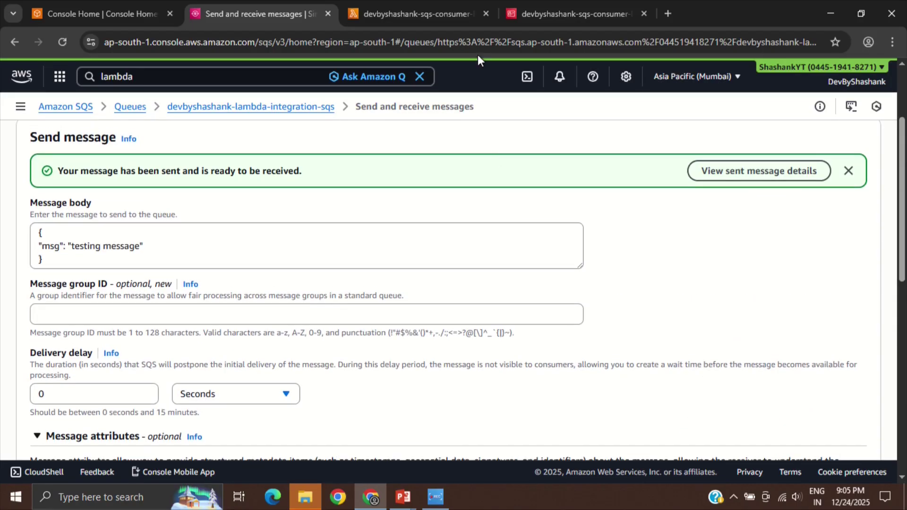
Open the consumer function's CloudWatch log group from its monitoring page and open the latest log stream
{"action": "left_click", "coordinate": [409, 4]}
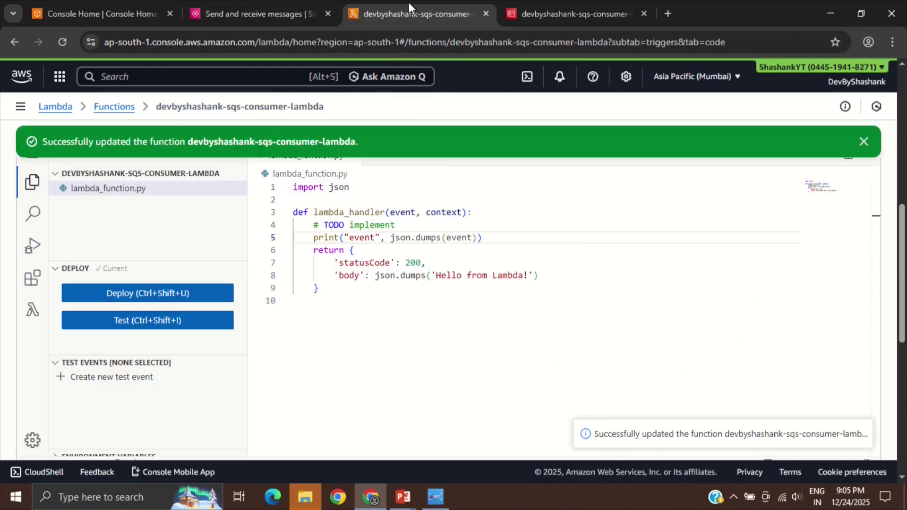
{"action": "scroll", "coordinate": [320, 251], "scroll_direction": "up", "scroll_amount": 2}
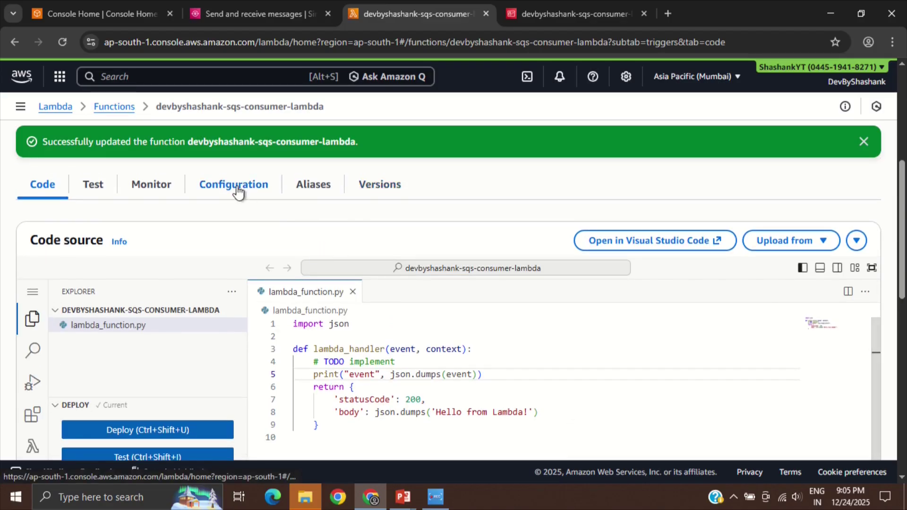
{"action": "left_click", "coordinate": [152, 185]}
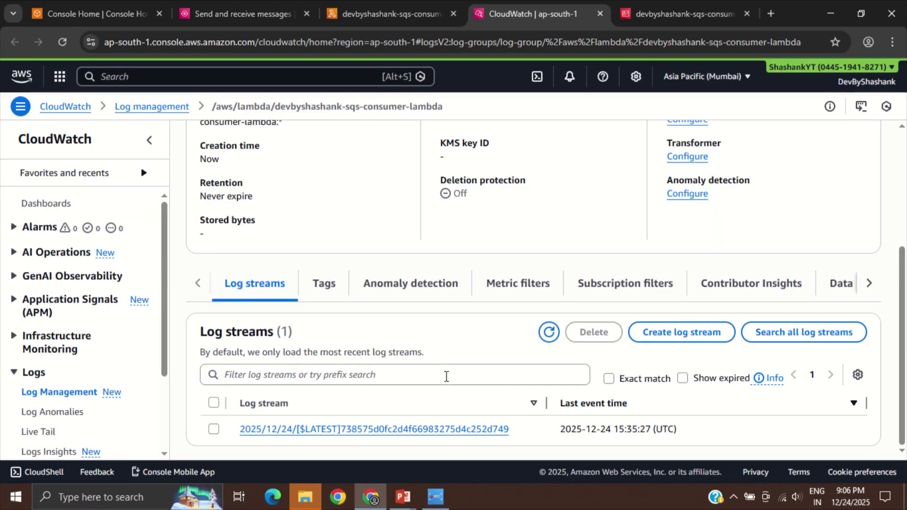
{"action": "scroll", "coordinate": [445, 375], "scroll_direction": "up", "scroll_amount": 4}
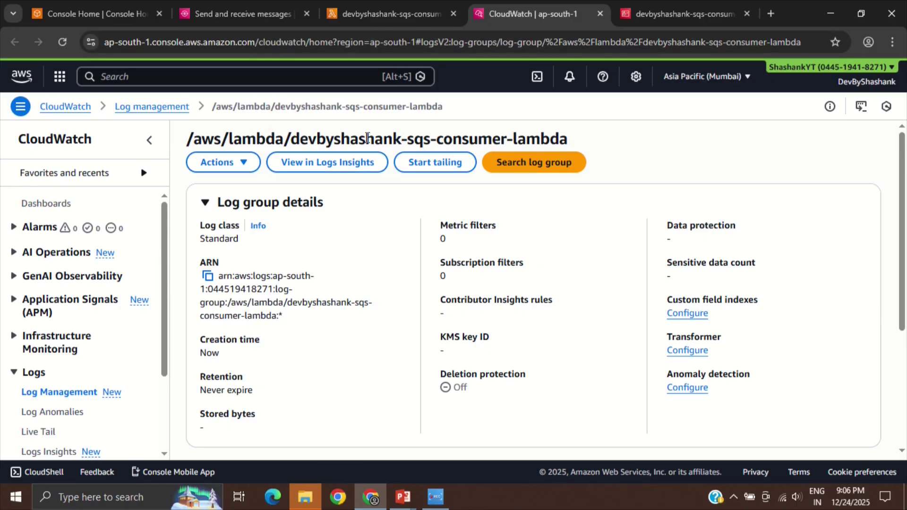
{"action": "scroll", "coordinate": [375, 237], "scroll_direction": "down", "scroll_amount": 1}
{"action": "scroll", "coordinate": [375, 237], "scroll_direction": "down", "scroll_amount": 2}
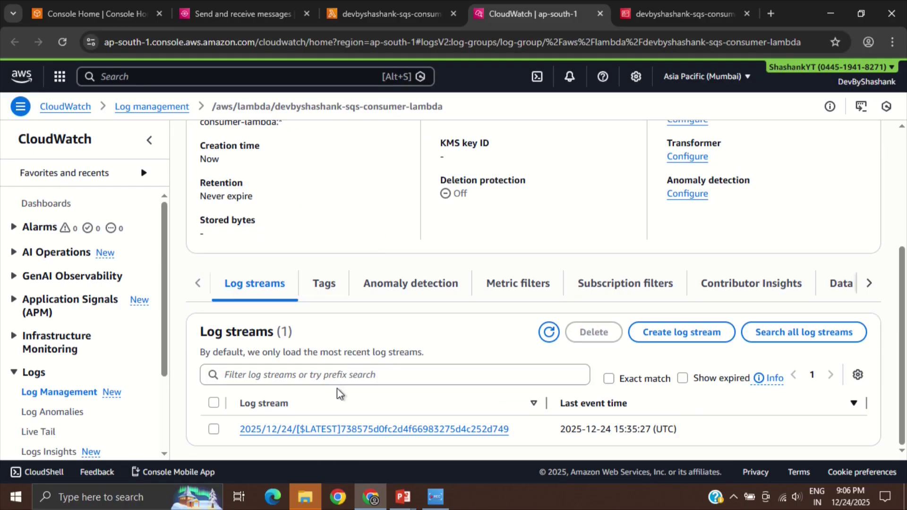
{"action": "left_click", "coordinate": [343, 431]}
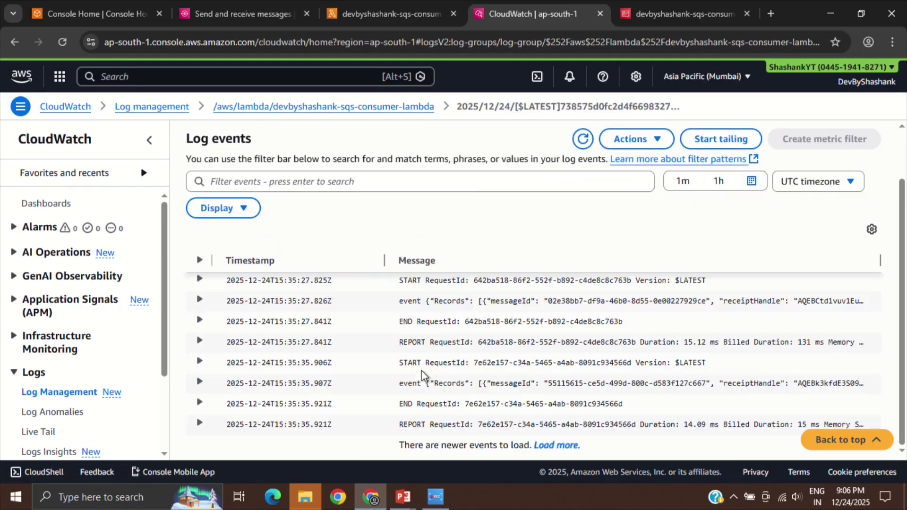
Review the log stream's entries and expand the first event record printed by the function
{"action": "scroll", "coordinate": [424, 376], "scroll_direction": "up", "scroll_amount": 1}
{"action": "scroll", "coordinate": [484, 223], "scroll_direction": "down", "scroll_amount": 1}
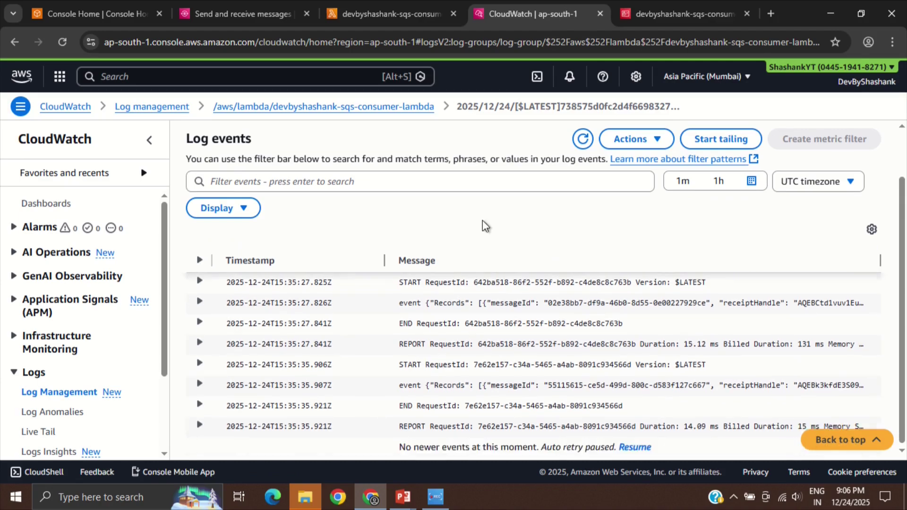
{"action": "scroll", "coordinate": [495, 358], "scroll_direction": "up", "scroll_amount": 2}
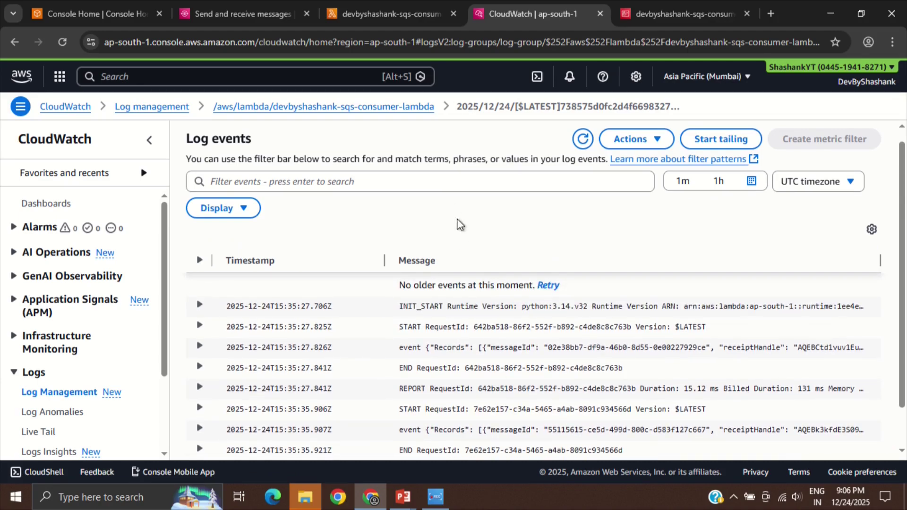
{"action": "scroll", "coordinate": [475, 263], "scroll_direction": "down", "scroll_amount": 1}
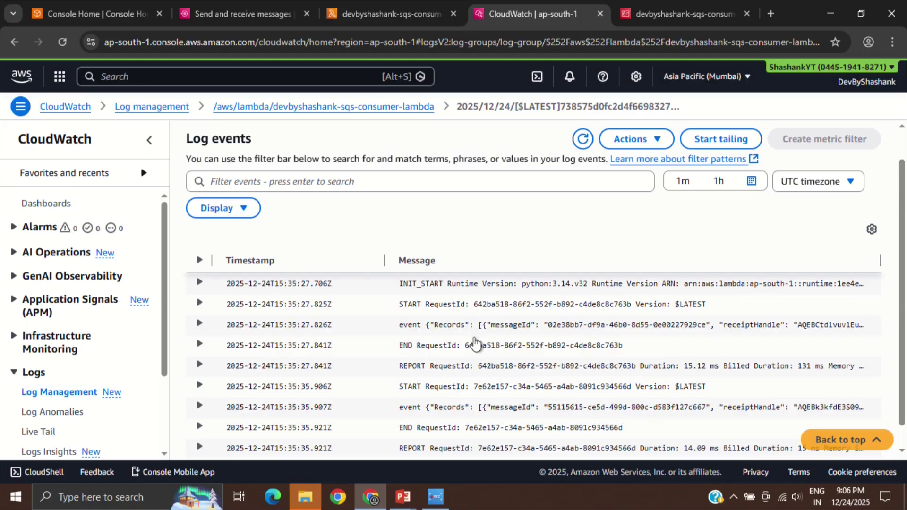
{"action": "scroll", "coordinate": [487, 387], "scroll_direction": "down", "scroll_amount": 1}
{"action": "scroll", "coordinate": [481, 378], "scroll_direction": "up", "scroll_amount": 2}
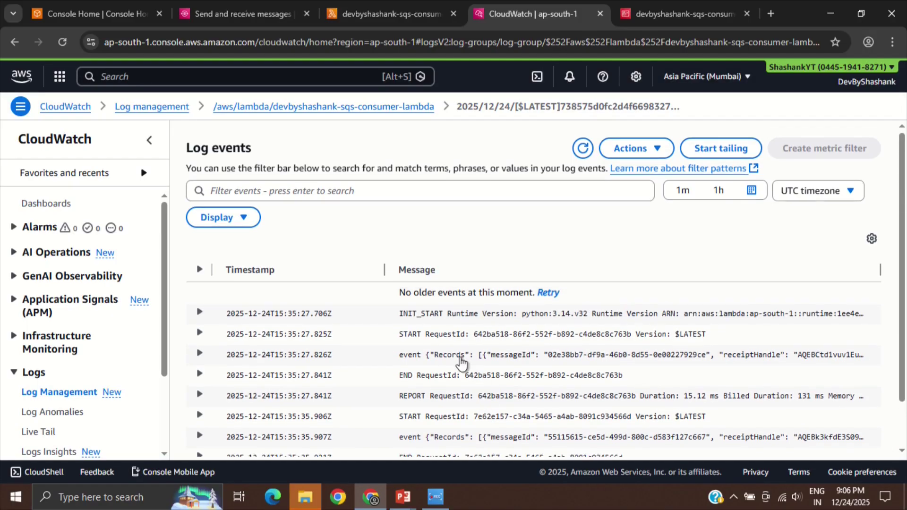
{"action": "scroll", "coordinate": [453, 360], "scroll_direction": "down", "scroll_amount": 3}
{"action": "scroll", "coordinate": [433, 362], "scroll_direction": "up", "scroll_amount": 1}
{"action": "scroll", "coordinate": [434, 359], "scroll_direction": "up", "scroll_amount": 1}
{"action": "left_click", "coordinate": [434, 336]}
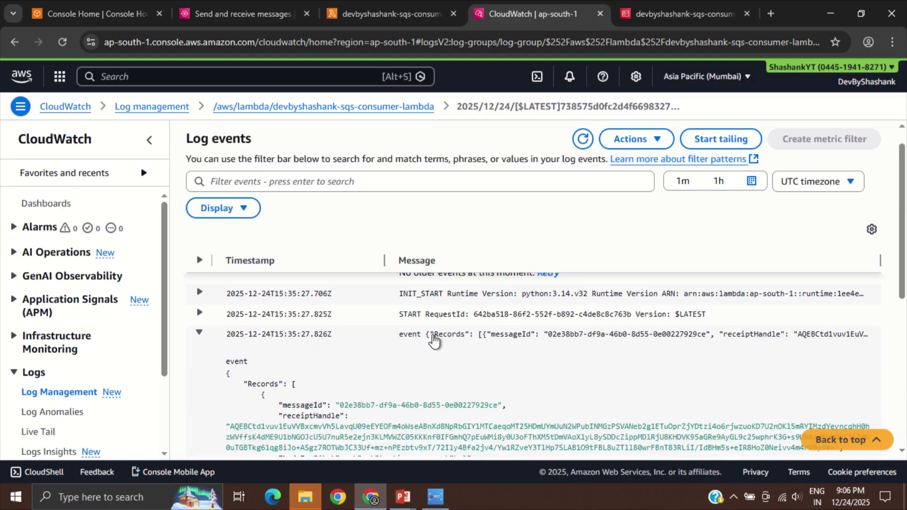
Examine the Records list in the expanded event, including the messageId, receiptHandle, body and attributes
{"action": "scroll", "coordinate": [433, 340], "scroll_direction": "down", "scroll_amount": 3}
{"action": "scroll", "coordinate": [466, 370], "scroll_direction": "up", "scroll_amount": 1}
{"action": "scroll", "coordinate": [466, 368], "scroll_direction": "down", "scroll_amount": 4}
{"action": "scroll", "coordinate": [467, 367], "scroll_direction": "down", "scroll_amount": 1}
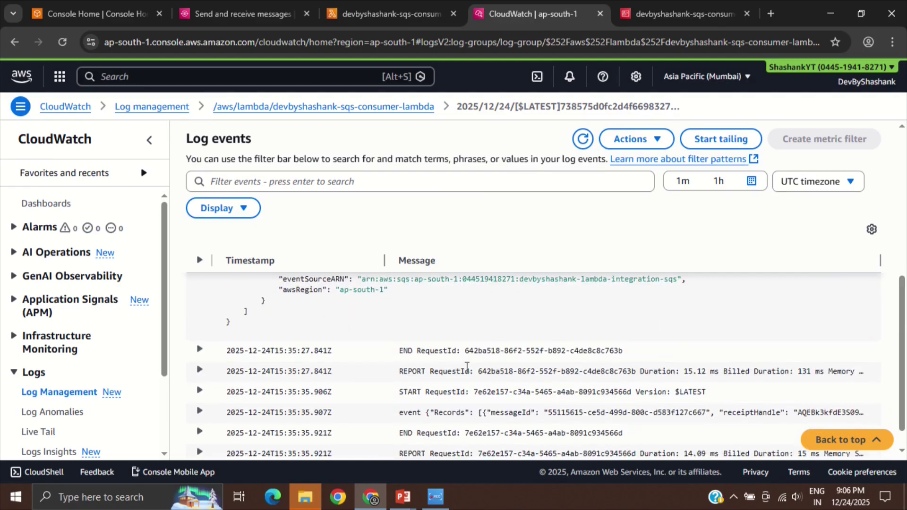
{"action": "scroll", "coordinate": [466, 367], "scroll_direction": "up", "scroll_amount": 4}
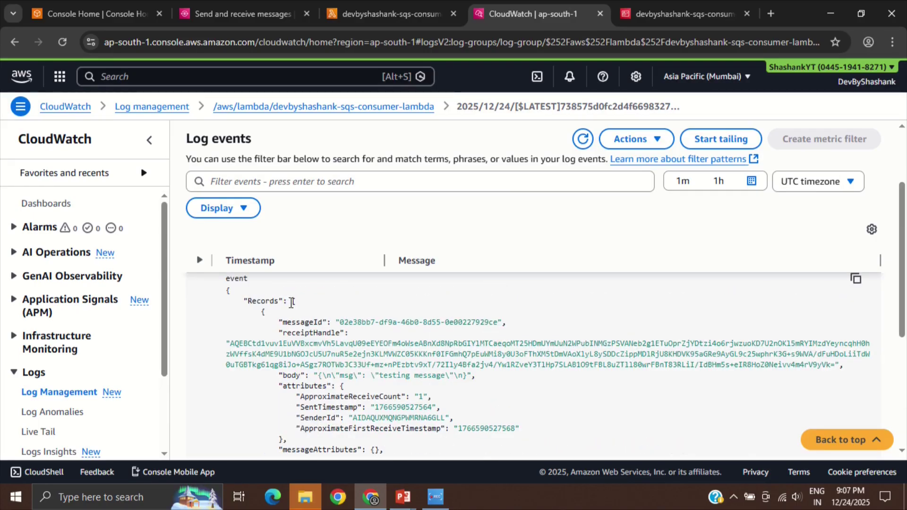
{"action": "double_click", "coordinate": [274, 302]}
{"action": "scroll", "coordinate": [293, 302], "scroll_direction": "down", "scroll_amount": 2}
{"action": "scroll", "coordinate": [292, 302], "scroll_direction": "up", "scroll_amount": 2}
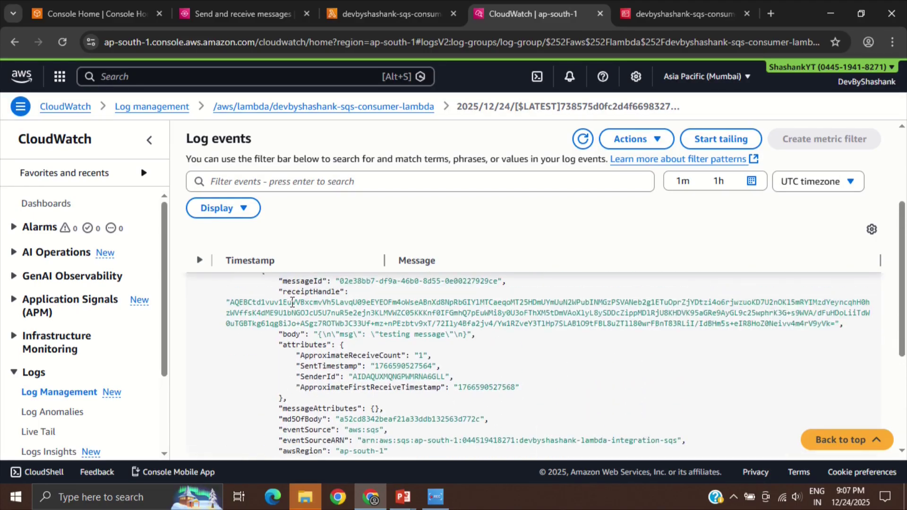
{"action": "scroll", "coordinate": [309, 311], "scroll_direction": "up", "scroll_amount": 1}
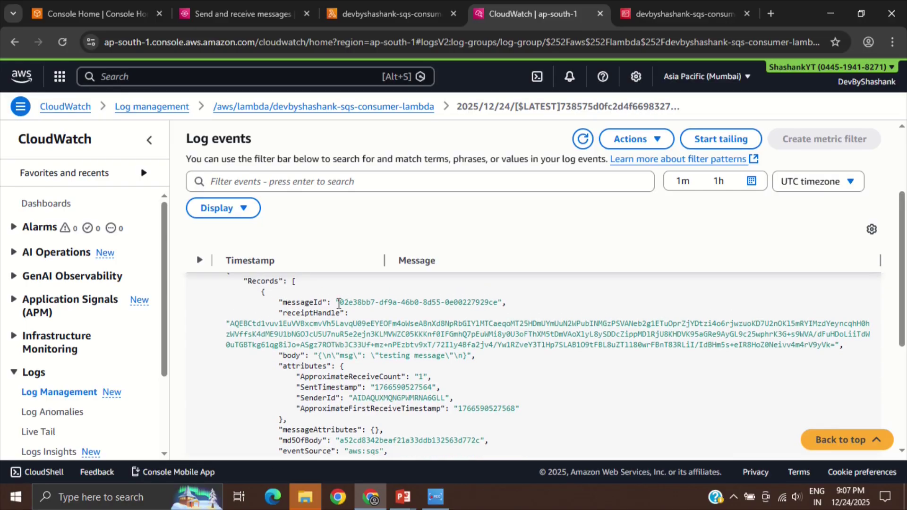
{"action": "left_click_drag", "start_coordinate": [338, 302], "coordinate": [440, 298]}
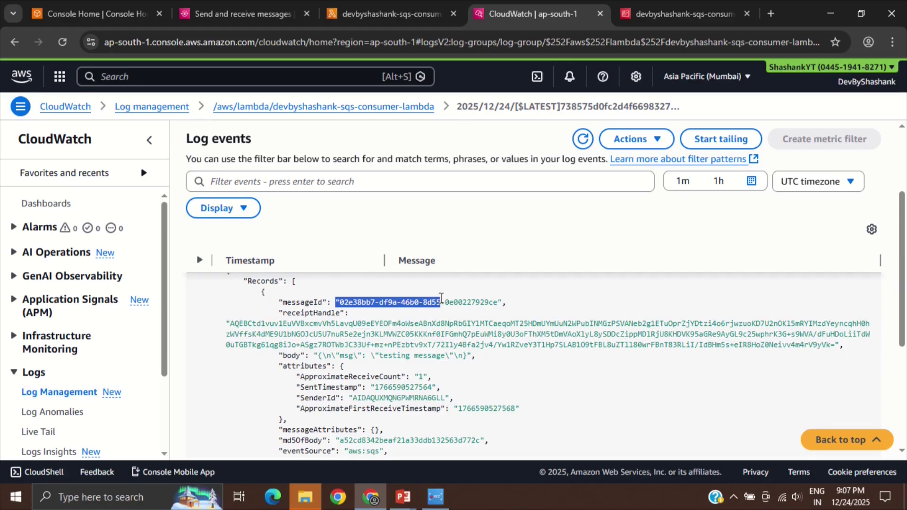
{"action": "triple_click", "coordinate": [302, 327]}
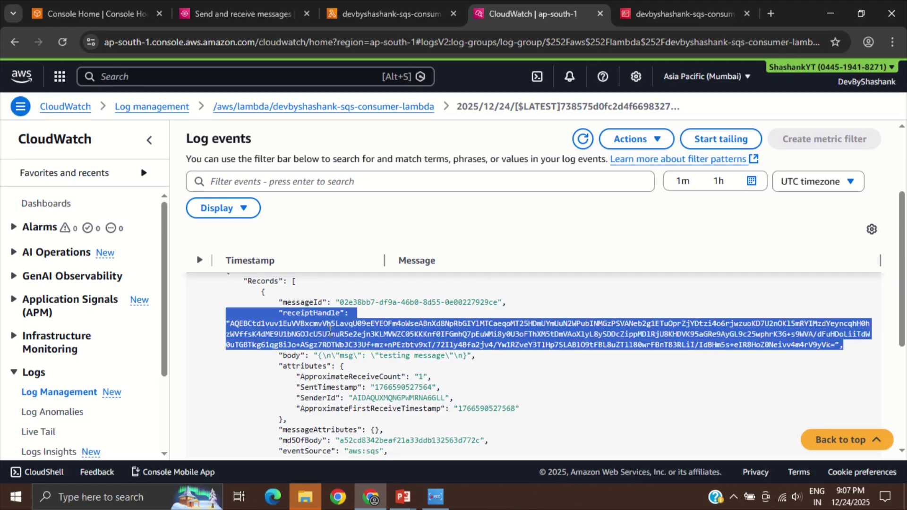
{"action": "left_click_drag", "start_coordinate": [230, 323], "coordinate": [787, 334]}
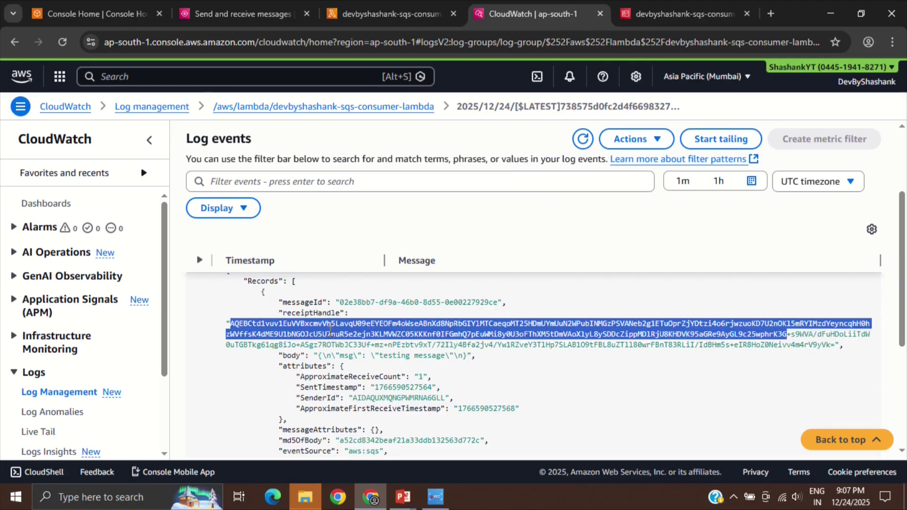
Examine the body field and its message JSON in the expanded log event
{"action": "double_click", "coordinate": [292, 356]}
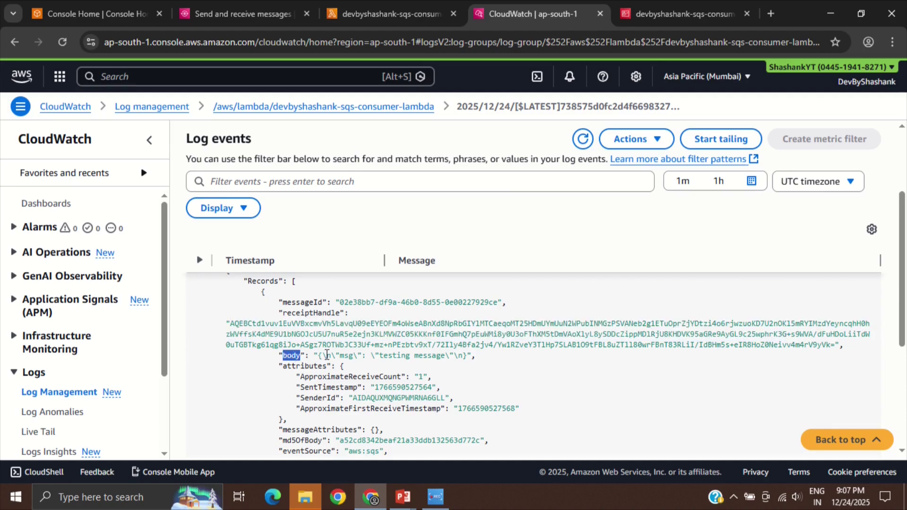
{"action": "left_click_drag", "start_coordinate": [318, 355], "coordinate": [476, 354]}
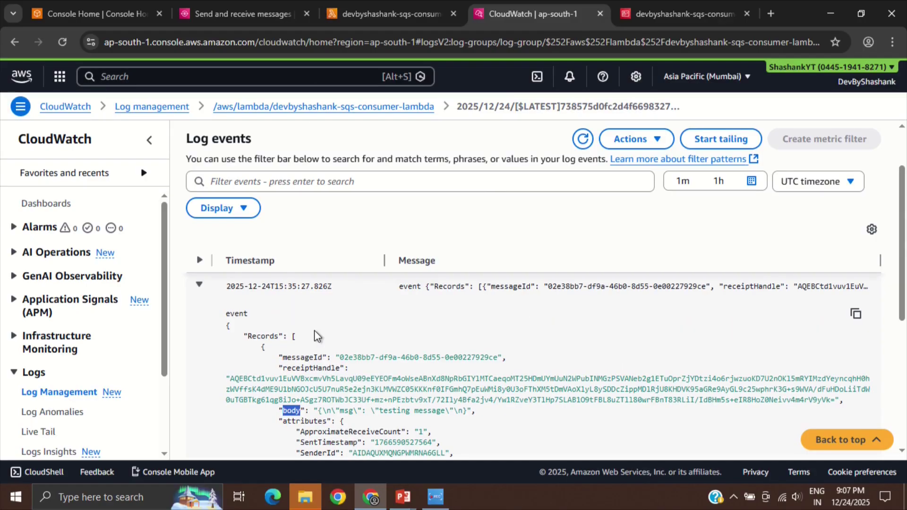
{"action": "scroll", "coordinate": [316, 337], "scroll_direction": "down", "scroll_amount": 1}
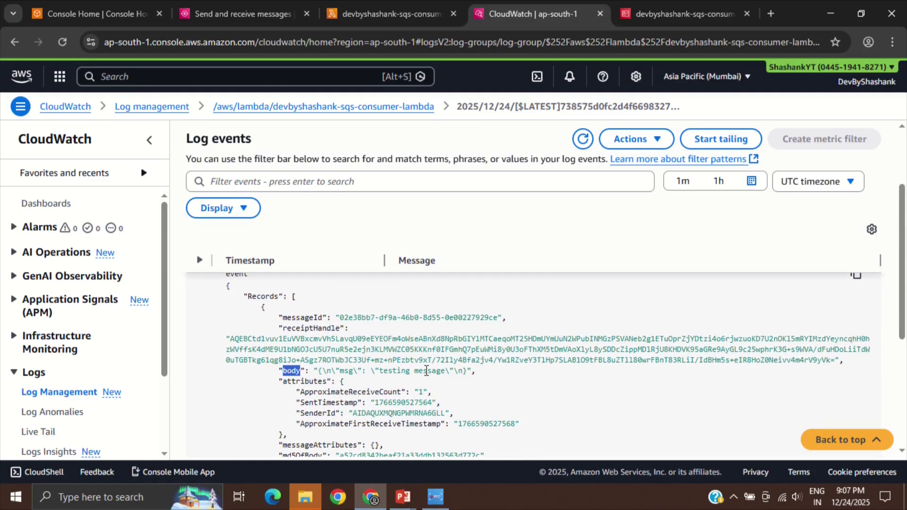
{"action": "scroll", "coordinate": [427, 371], "scroll_direction": "down", "scroll_amount": 1}
Return to the consumer function's code and add the line body = event['Records'] below the event print statement
{"action": "left_click", "coordinate": [390, 11]}
{"action": "left_click", "coordinate": [40, 205]}
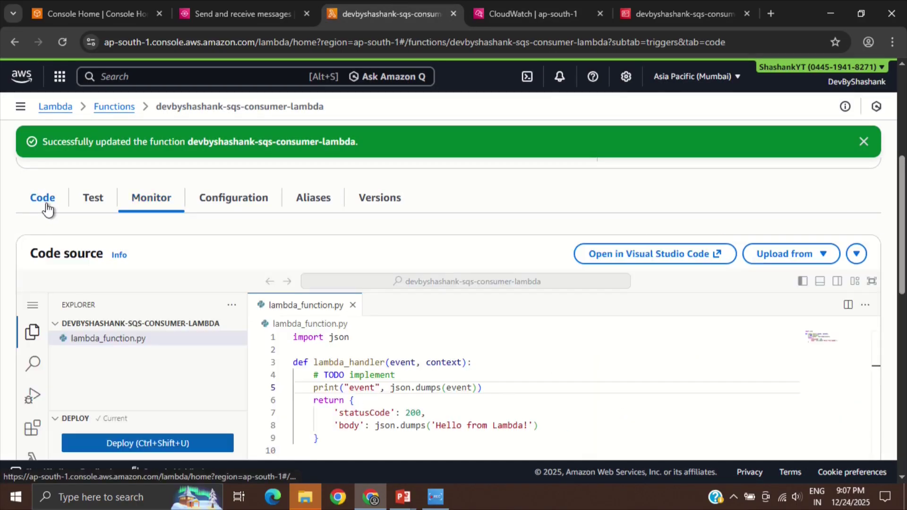
{"action": "scroll", "coordinate": [267, 308], "scroll_direction": "down", "scroll_amount": 2}
{"action": "left_click", "coordinate": [492, 299]}
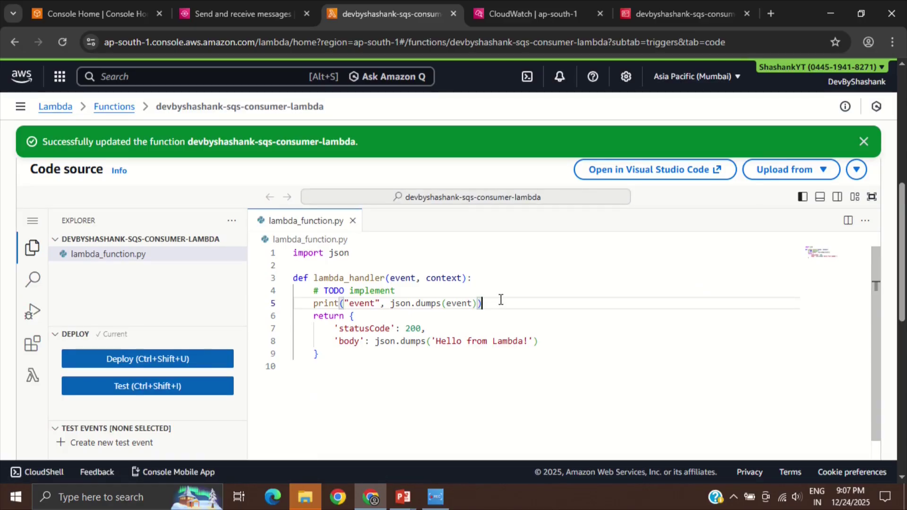
{"action": "key", "text": "Return"}
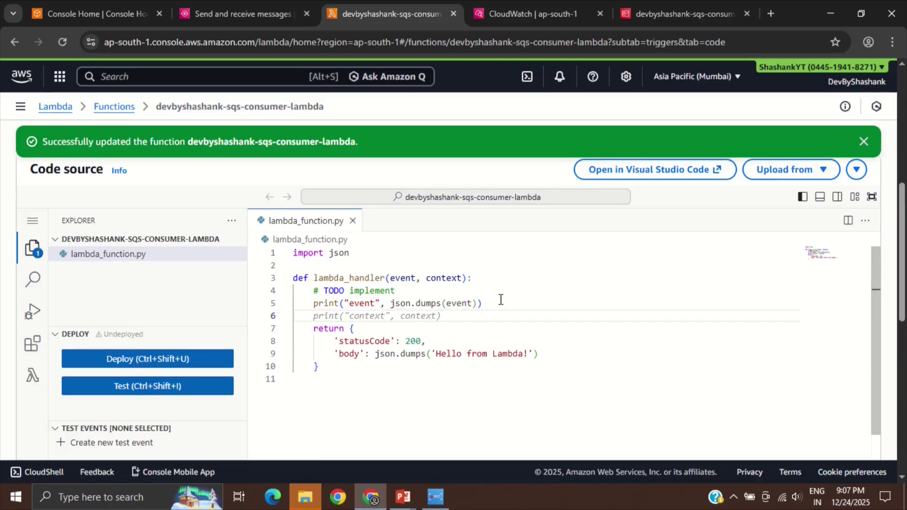
{"action": "type", "text": "body = "}
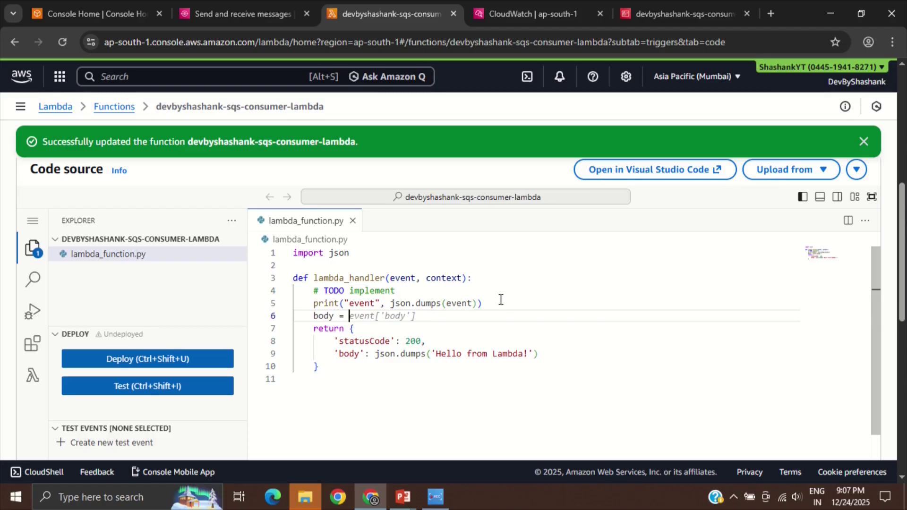
{"action": "type", "text": "event"}
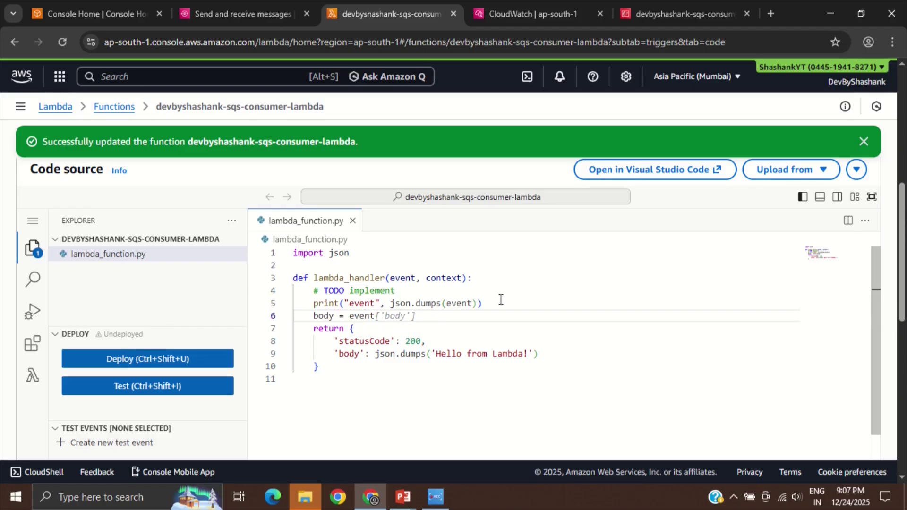
{"action": "type", "text": "['Records"}
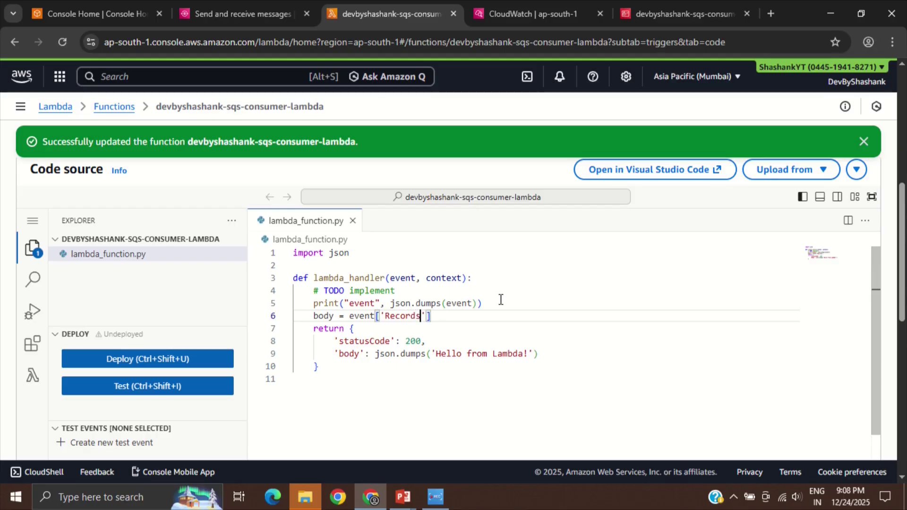
Rename the new body variable to sqs_msg_body
{"action": "key", "text": "Left"}
{"action": "key", "text": "Left"}
{"action": "key", "text": "Left"}
{"action": "key", "text": "Left"}
{"action": "key", "text": "Left"}
{"action": "key", "text": "Left"}
{"action": "key", "text": "Left"}
{"action": "key", "text": "Left"}
{"action": "key", "text": "Left"}
{"action": "type", "text": "sqs_messa"}
{"action": "key", "text": "BackSpace"}
{"action": "key", "text": "BackSpace"}
{"action": "key", "text": "BackSpace"}
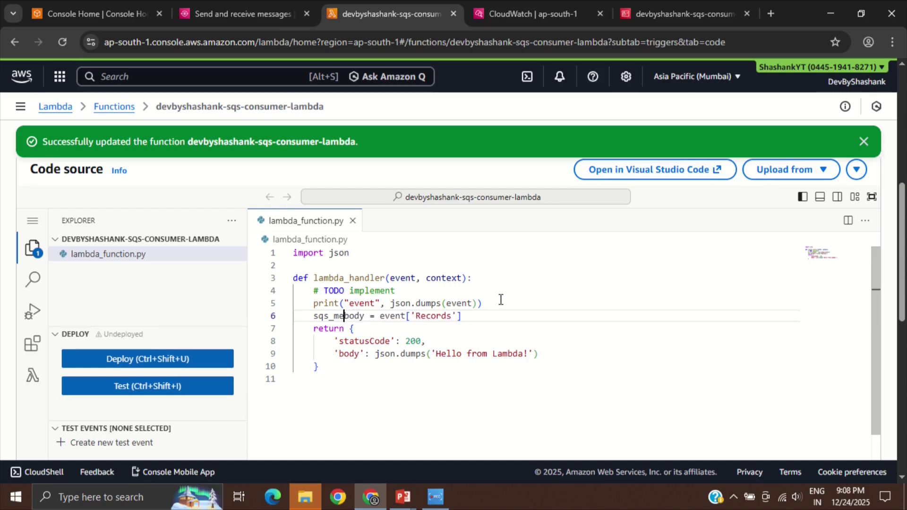
{"action": "type", "text": "g_"}
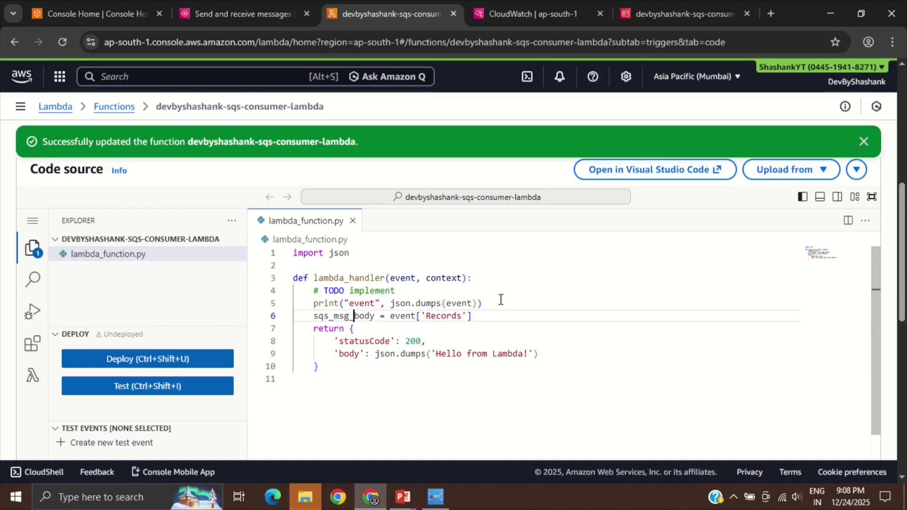
Extend the event['Records'] expression with [0]['body'], checking the record structure in the CloudWatch log event
{"action": "key", "text": "End"}
{"action": "type", "text": "[0]"}
{"action": "left_click", "coordinate": [545, 2]}
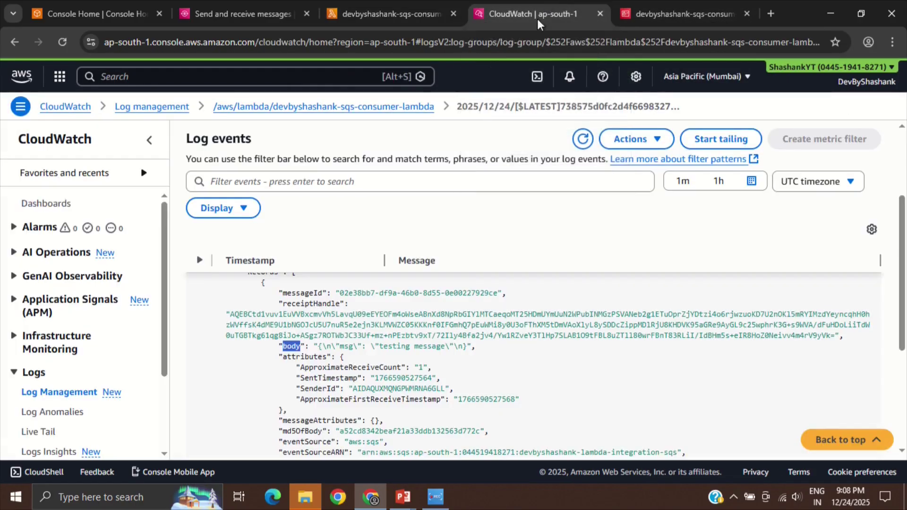
{"action": "scroll", "coordinate": [311, 346], "scroll_direction": "up", "scroll_amount": 1}
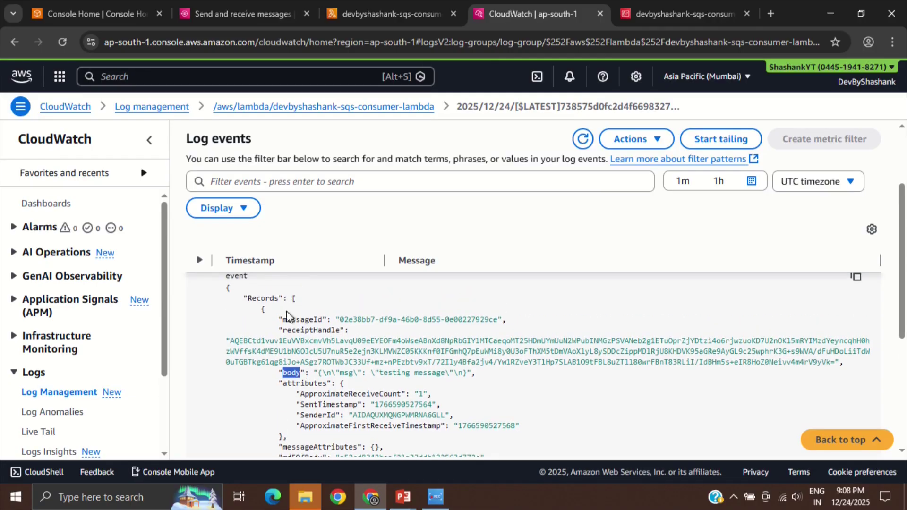
{"action": "scroll", "coordinate": [306, 355], "scroll_direction": "down", "scroll_amount": 1}
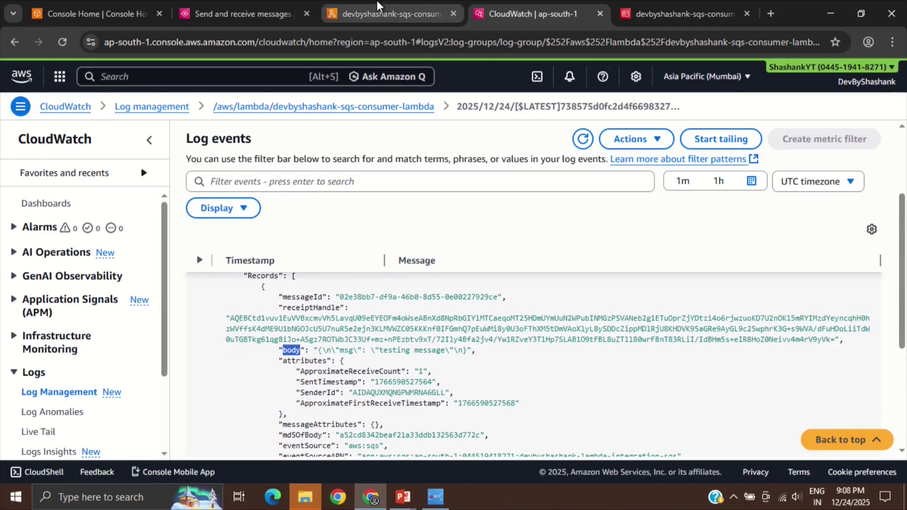
{"action": "left_click", "coordinate": [376, 2]}
{"action": "type", "text": "'body"}
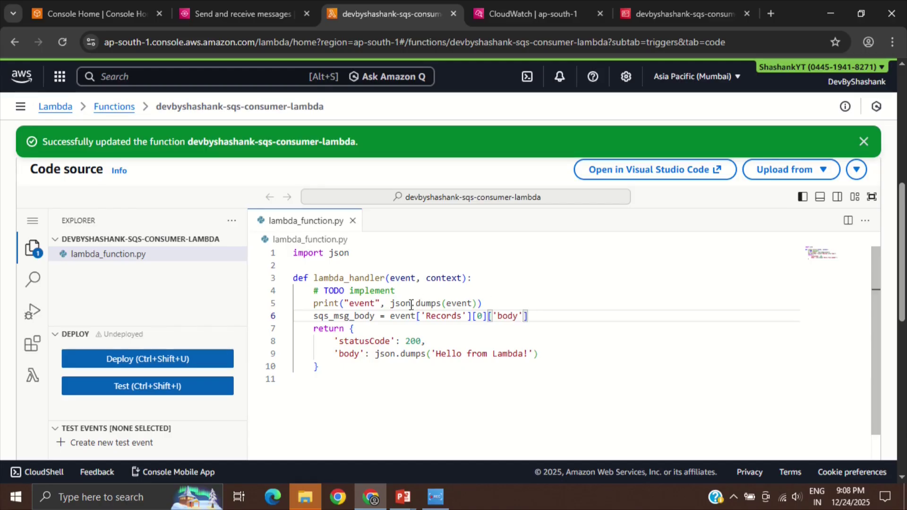
Wrap the event['Records'][0]['body'] expression in json.loads() to parse the message body
{"action": "left_click", "coordinate": [390, 315]}
{"action": "type", "text": "json."}
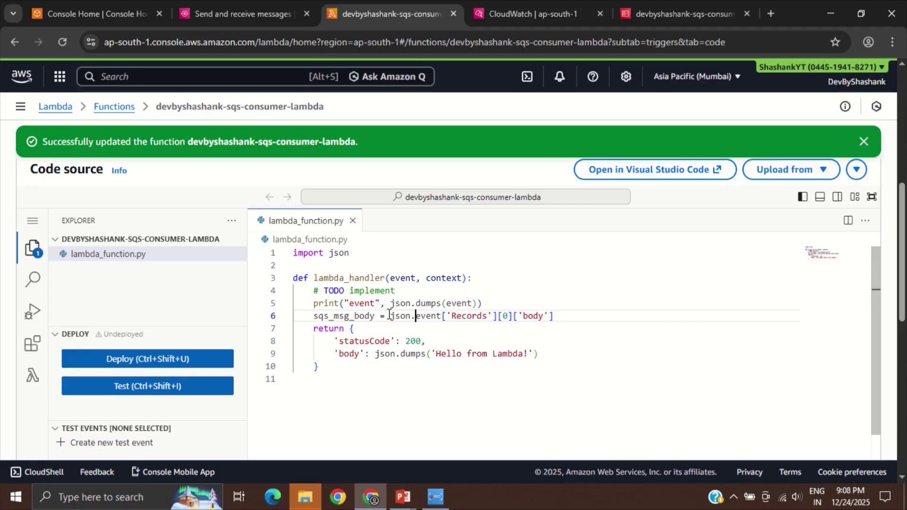
{"action": "type", "text": "loads("}
{"action": "key", "text": "Right"}
{"action": "key", "text": "Right"}
{"action": "key", "text": "Right"}
{"action": "key", "text": "Right"}
{"action": "key", "text": "Right"}
{"action": "key", "text": "Right"}
{"action": "key", "text": "Right"}
{"action": "key", "text": "Right"}
{"action": "key", "text": "Right"}
{"action": "key", "text": "Right"}
{"action": "key", "text": "Right"}
{"action": "key", "text": "Right"}
{"action": "key", "text": "Right"}
{"action": "key", "text": "Right"}
{"action": "key", "text": "Right"}
{"action": "key", "text": "Right"}
{"action": "key", "text": "Right"}
{"action": "key", "text": "Right"}
{"action": "key", "text": "Right"}
{"action": "key", "text": "Right"}
{"action": "key", "text": "Right"}
{"action": "key", "text": "Right"}
{"action": "key", "text": "Right"}
{"action": "key", "text": "Right"}
{"action": "key", "text": "Right"}
{"action": "key", "text": "Right"}
{"action": "key", "text": "Right"}
{"action": "type", "text": ")"}
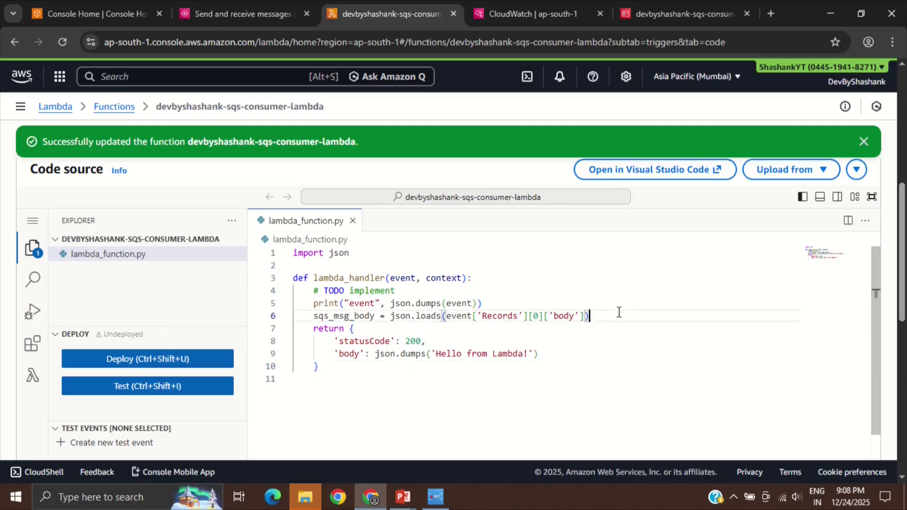
Add the line print("sqs message", json.dumps(sqs_msg_body)) below the parsed body assignment
{"action": "key", "text": "Return"}
{"action": "type", "text": "print"}
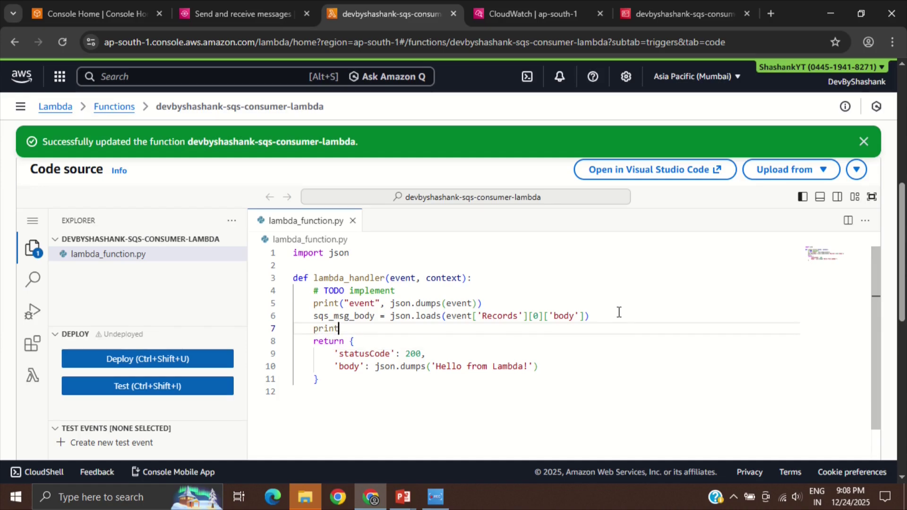
{"action": "type", "text": "(\"sqs message\", "}
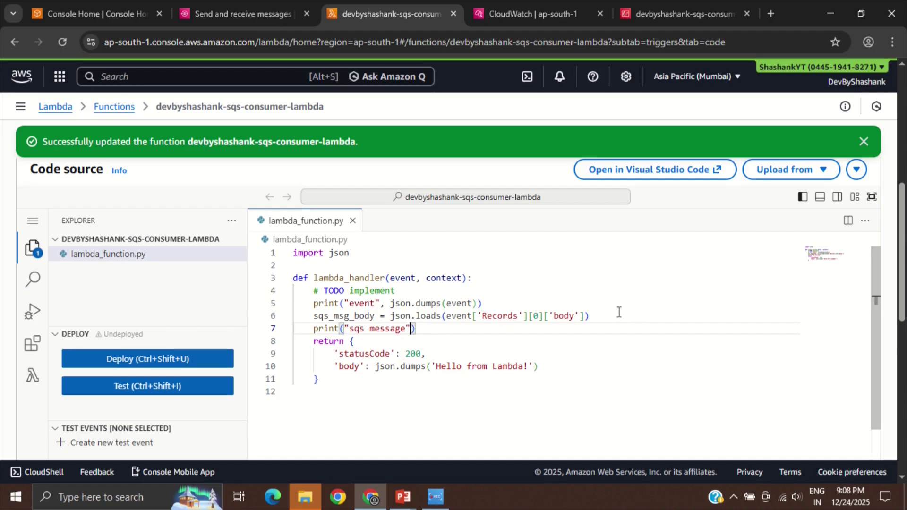
{"action": "type", "text": "json."}
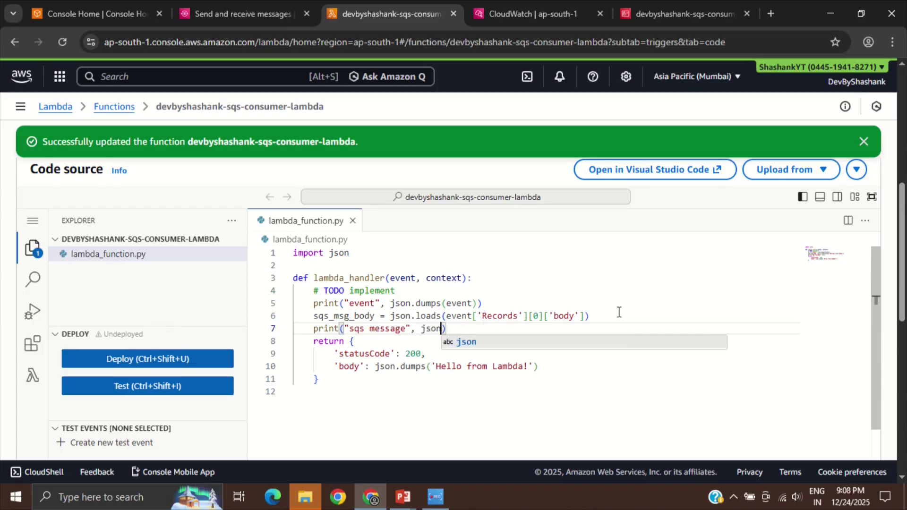
{"action": "key", "text": "Tab"}
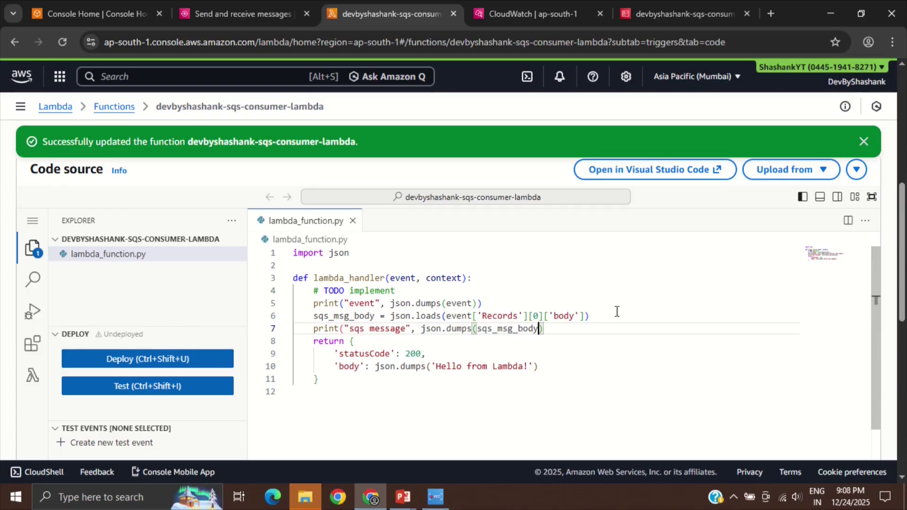
{"action": "type", "text": ")"}
Deploy the updated consumer function code
{"action": "left_click", "coordinate": [501, 300]}
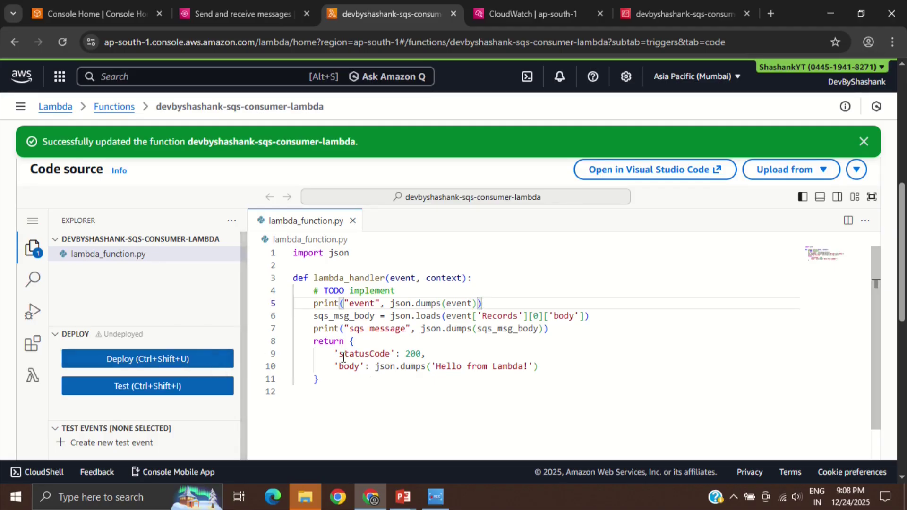
{"action": "left_click", "coordinate": [214, 360]}
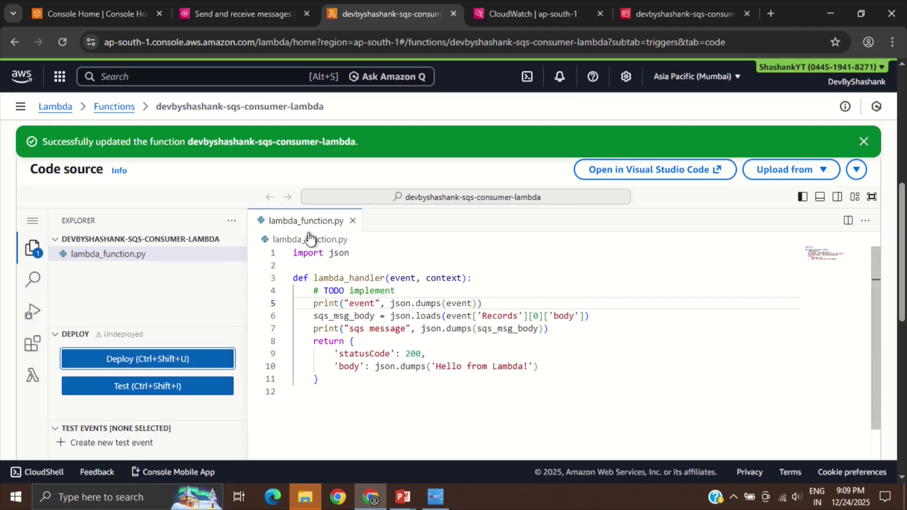
{"action": "scroll", "coordinate": [308, 235], "scroll_direction": "down", "scroll_amount": 1}
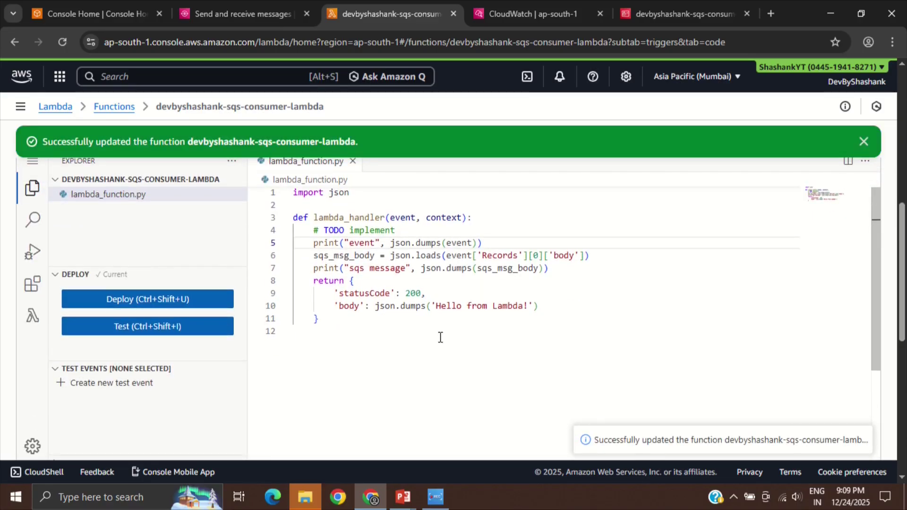
On the SQS send page, change the msg value in the message body to "testing message 1" and send the message
{"action": "left_click", "coordinate": [229, 7]}
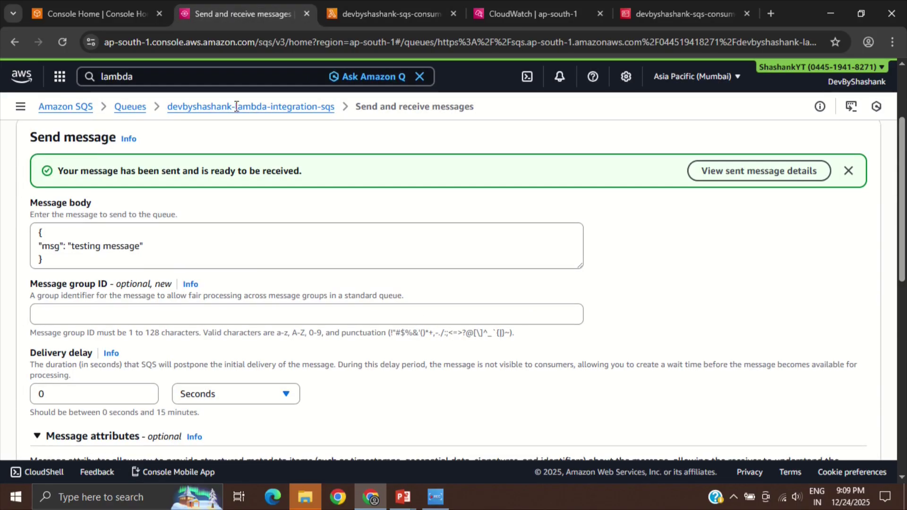
{"action": "left_click", "coordinate": [135, 246]}
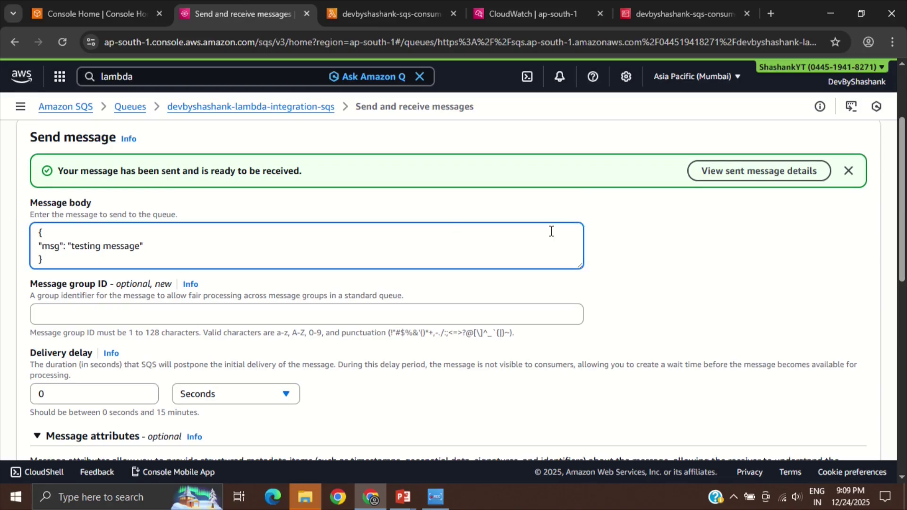
{"action": "left_click", "coordinate": [848, 171]}
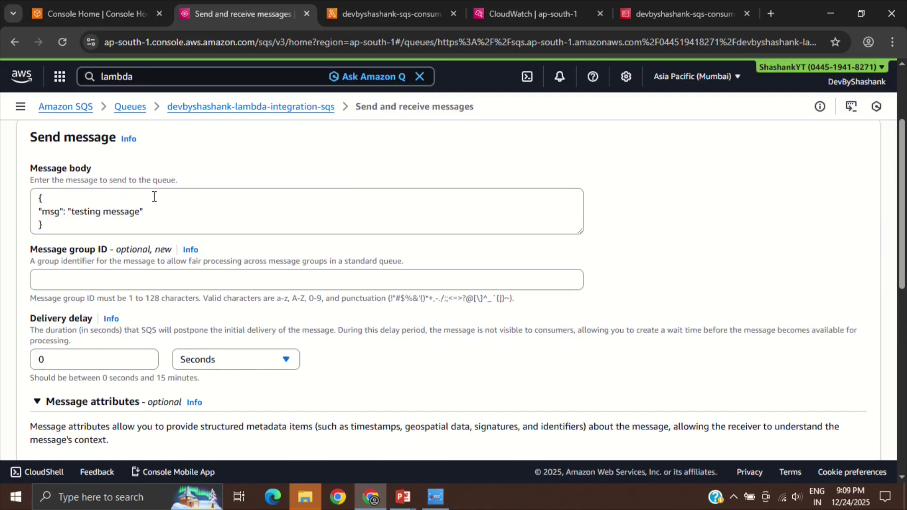
{"action": "left_click", "coordinate": [140, 212]}
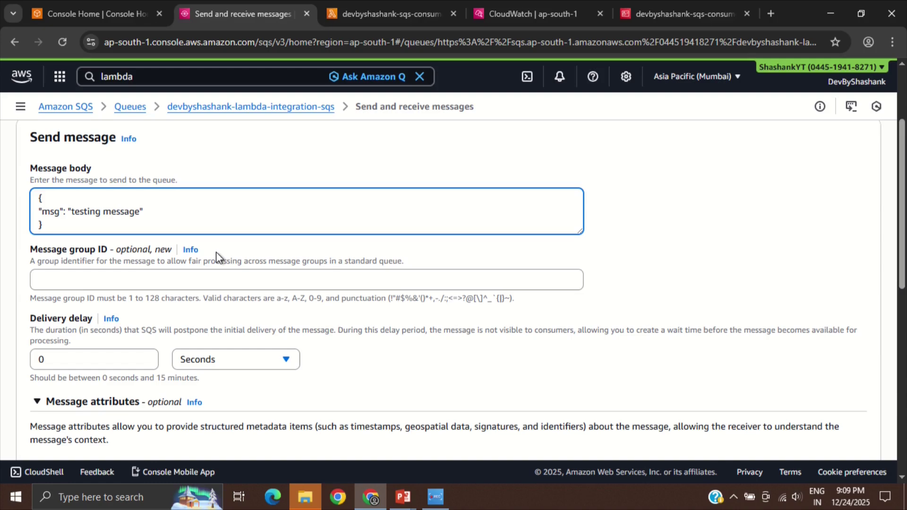
{"action": "type", "text": "1"}
{"action": "scroll", "coordinate": [411, 316], "scroll_direction": "down", "scroll_amount": 2}
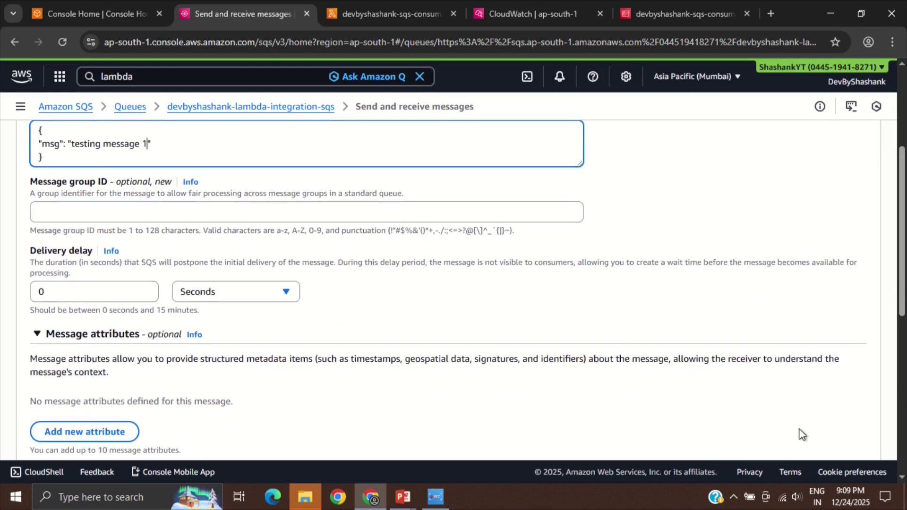
{"action": "scroll", "coordinate": [803, 432], "scroll_direction": "down", "scroll_amount": 2}
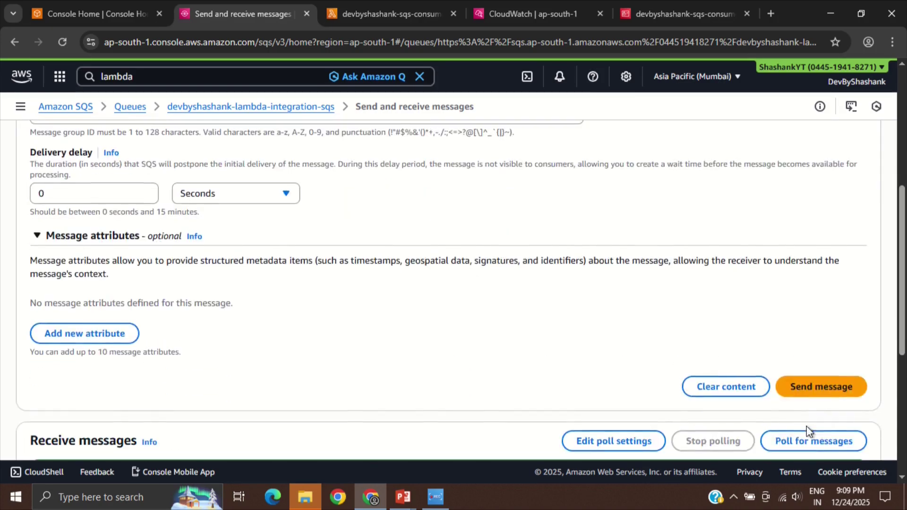
{"action": "left_click", "coordinate": [828, 392]}
{"action": "scroll", "coordinate": [632, 307], "scroll_direction": "up", "scroll_amount": 3}
{"action": "scroll", "coordinate": [631, 307], "scroll_direction": "up", "scroll_amount": 2}
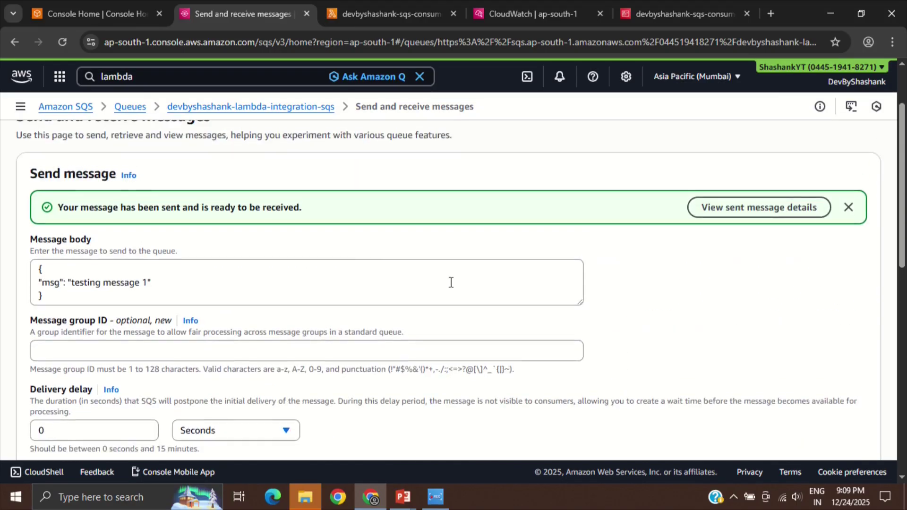
Go back to the consumer function's log group in CloudWatch and open the most recent log stream
{"action": "left_click", "coordinate": [505, 2]}
{"action": "left_click", "coordinate": [409, 2]}
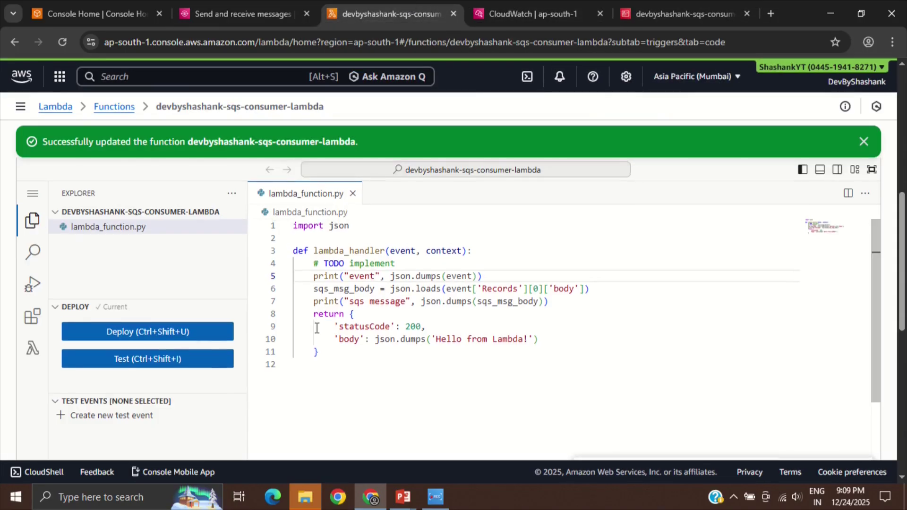
{"action": "left_click", "coordinate": [514, 19]}
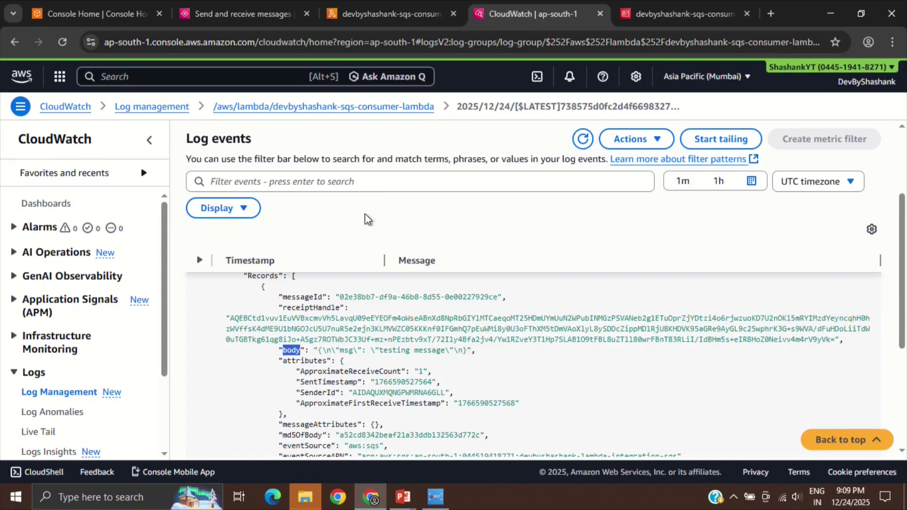
{"action": "left_click", "coordinate": [353, 113]}
{"action": "scroll", "coordinate": [381, 317], "scroll_direction": "down", "scroll_amount": 5}
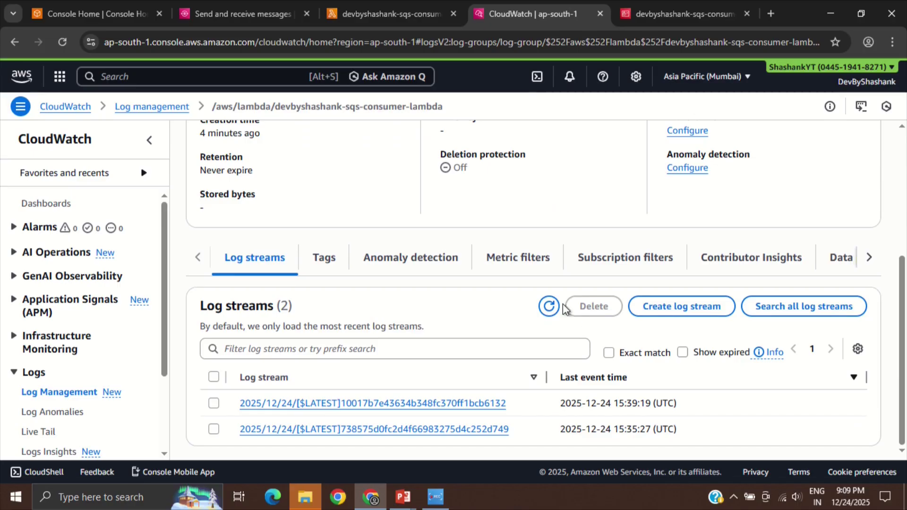
{"action": "left_click", "coordinate": [419, 404]}
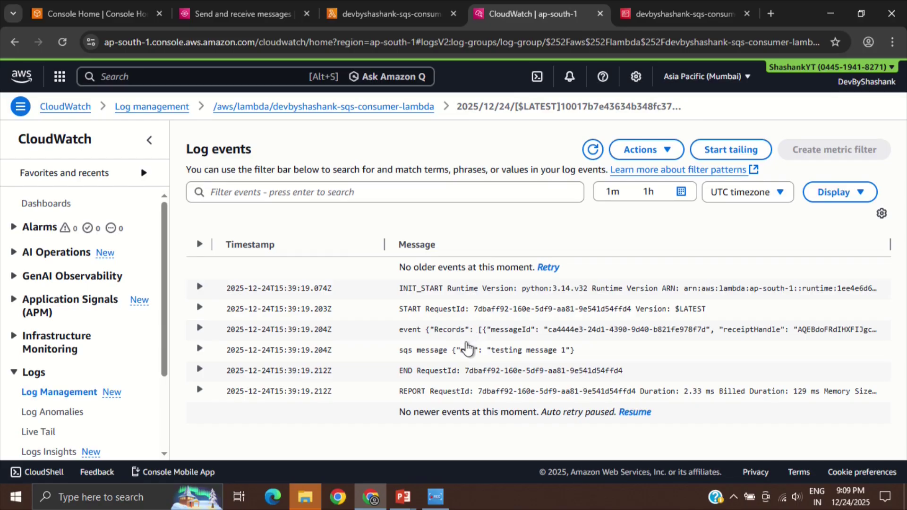
Expand the "sqs message" log event and check the printed message body
{"action": "left_click", "coordinate": [461, 350]}
{"action": "scroll", "coordinate": [462, 353], "scroll_direction": "down", "scroll_amount": 2}
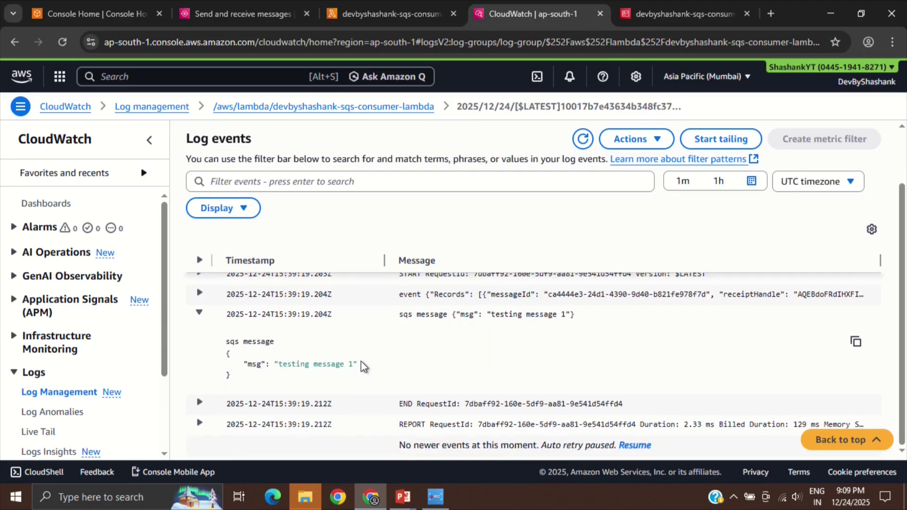
{"action": "scroll", "coordinate": [319, 330], "scroll_direction": "up", "scroll_amount": 1}
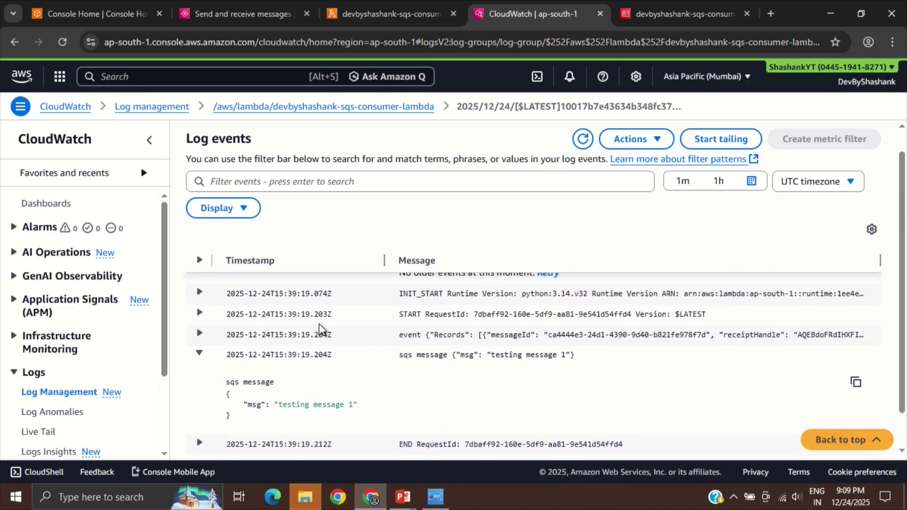
Open the Lambda service in a new browser tab beside the console home tab and start creating a function
{"action": "key", "text": "ctrl+2"}
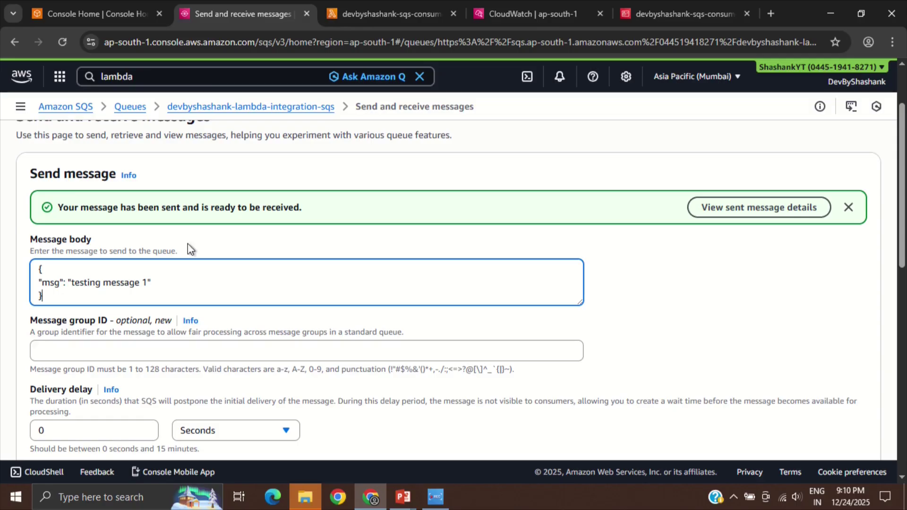
{"action": "left_click", "coordinate": [158, 79]}
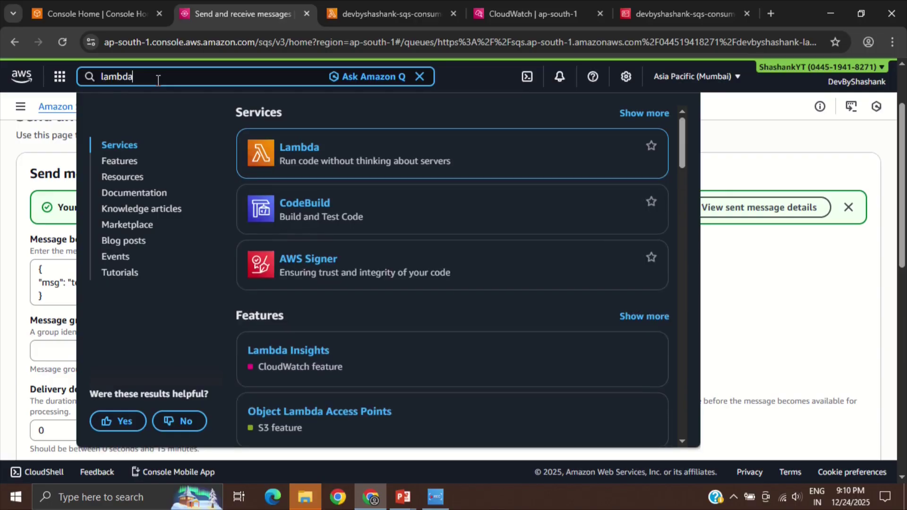
{"action": "middle_click", "coordinate": [284, 144]}
{"action": "left_click", "coordinate": [336, 13]}
{"action": "left_click_drag", "start_coordinate": [336, 12], "coordinate": [234, 9]}
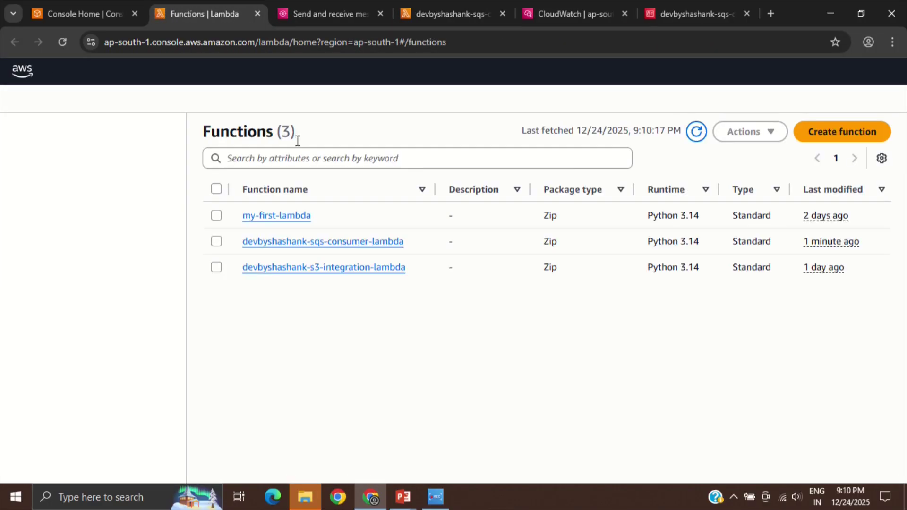
{"action": "left_click", "coordinate": [834, 137]}
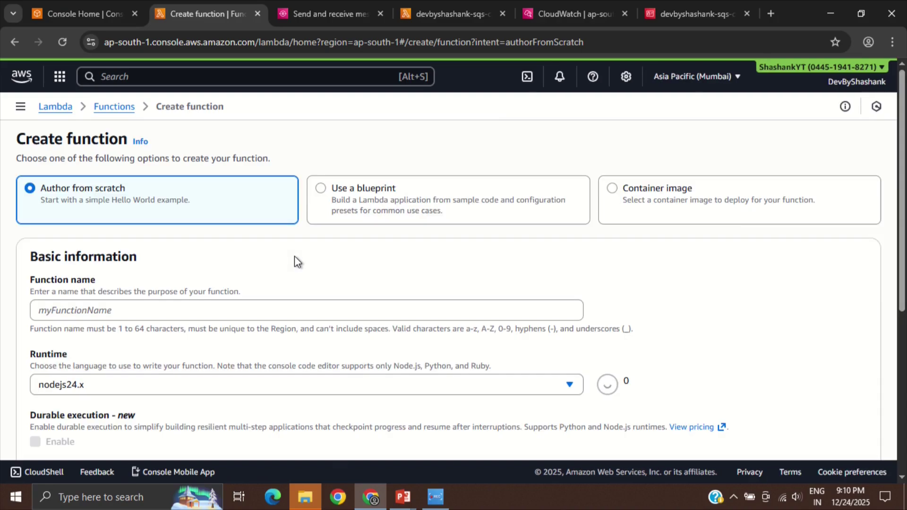
Create a function from scratch named devbyshashank-sqs-producer-lambda with the Python 3.14 runtime
{"action": "left_click", "coordinate": [189, 311]}
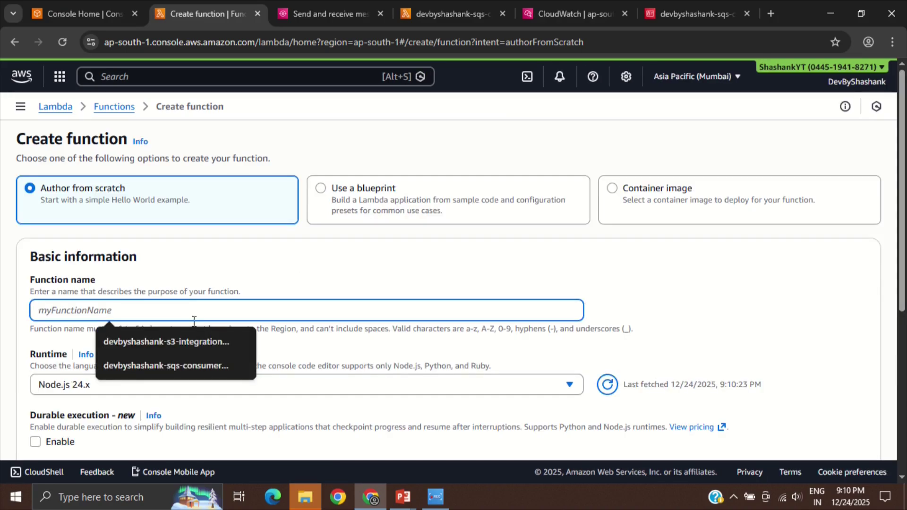
{"action": "left_click", "coordinate": [205, 364]}
{"action": "double_click", "coordinate": [136, 308]}
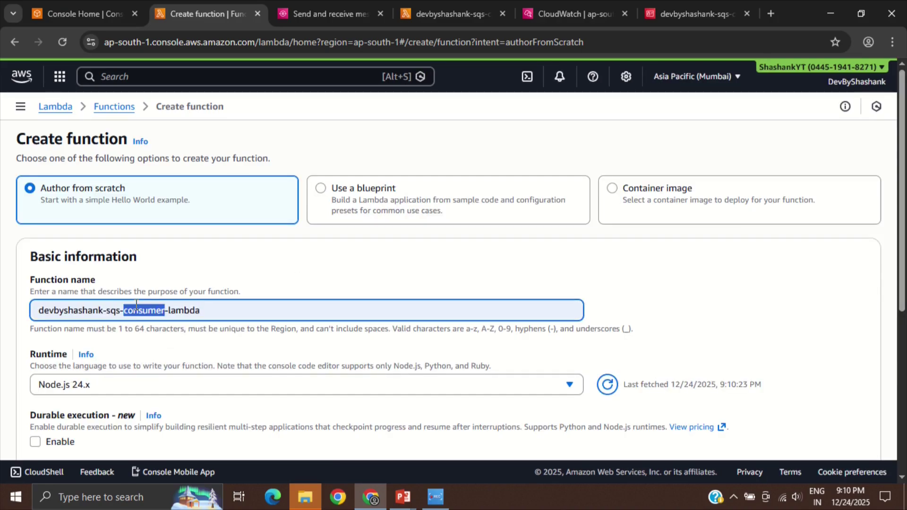
{"action": "type", "text": "producer"}
{"action": "left_click", "coordinate": [138, 383]}
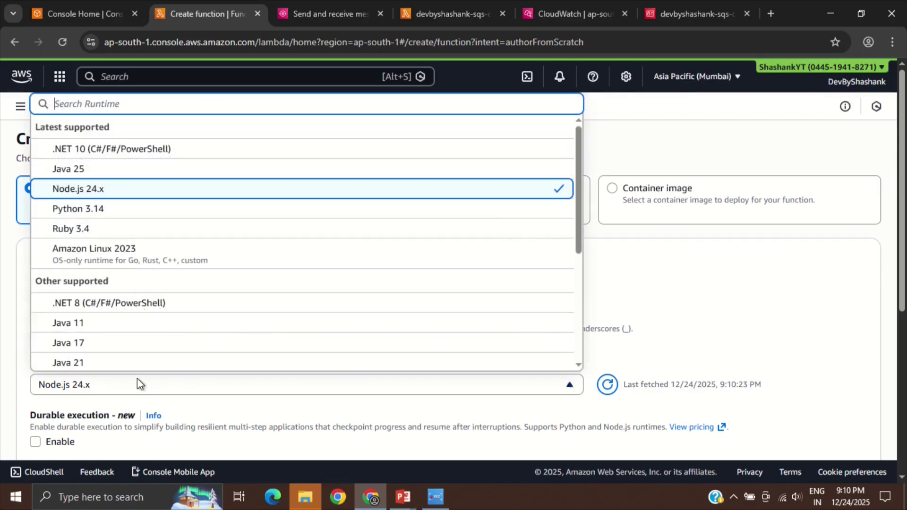
{"action": "left_click", "coordinate": [134, 209]}
{"action": "scroll", "coordinate": [182, 300], "scroll_direction": "down", "scroll_amount": 2}
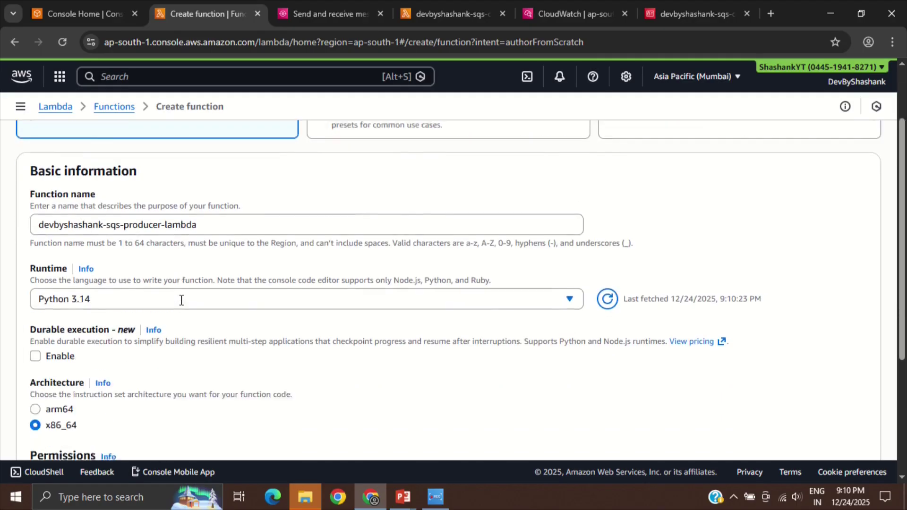
{"action": "scroll", "coordinate": [181, 300], "scroll_direction": "down", "scroll_amount": 4}
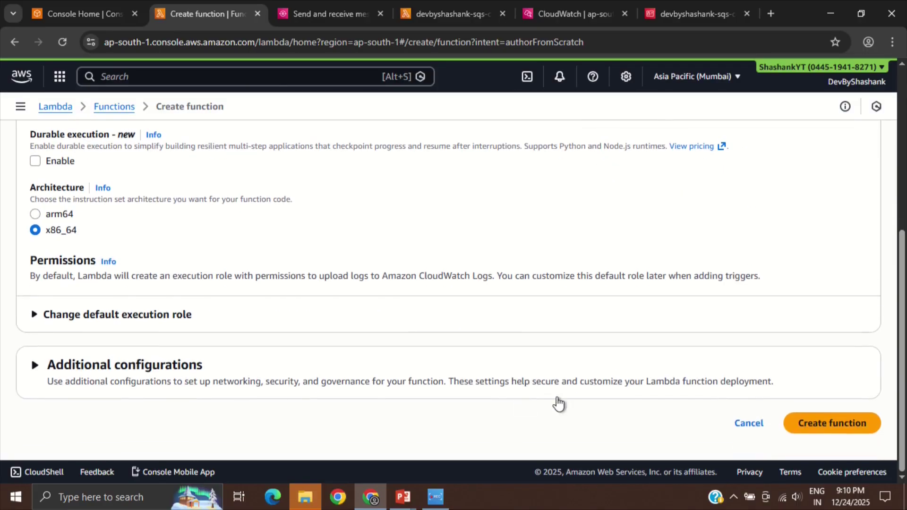
{"action": "left_click", "coordinate": [824, 428]}
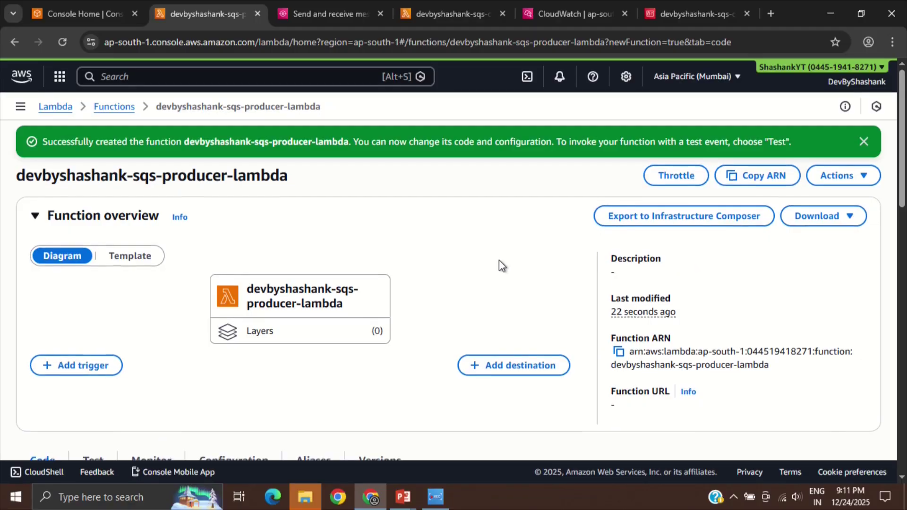
Go to the producer function's code source and add an empty line at the end of lambda_function.py
{"action": "scroll", "coordinate": [499, 261], "scroll_direction": "down", "scroll_amount": 1}
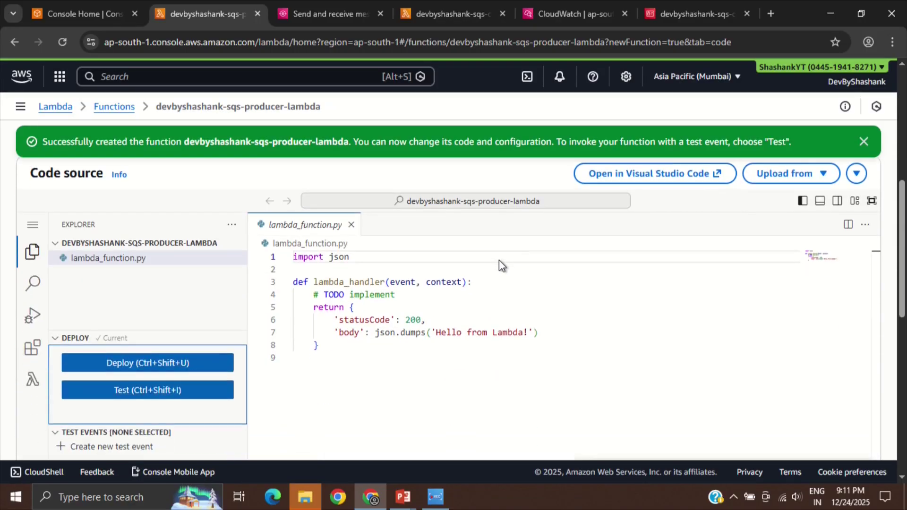
{"action": "left_click", "coordinate": [497, 319]}
{"action": "left_click", "coordinate": [495, 362]}
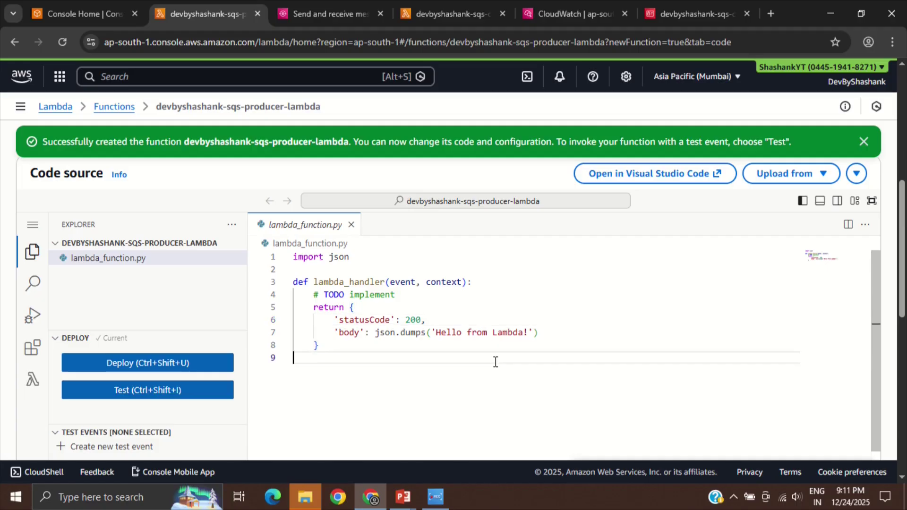
{"action": "key", "text": "Return"}
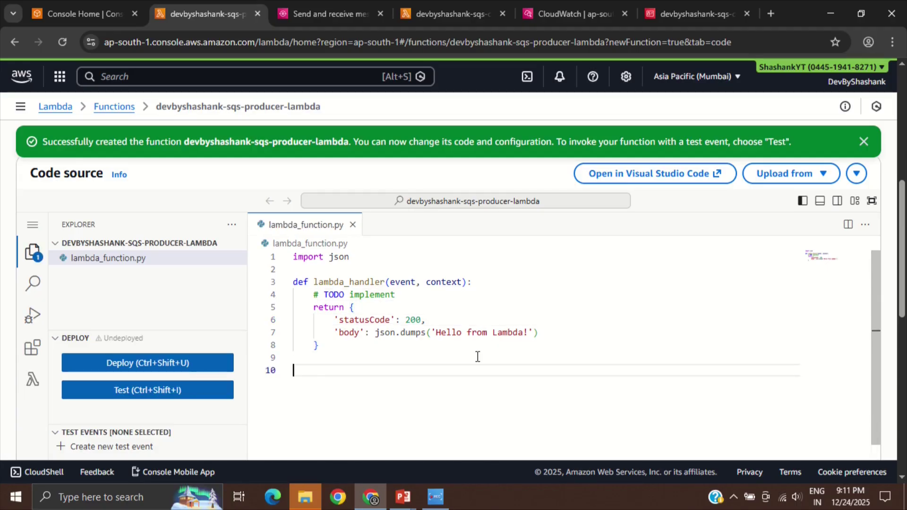
Search the web in a new browser tab for "boto3 doc sqs client" and open the Boto3 SQS documentation
{"action": "left_click", "coordinate": [773, 5]}
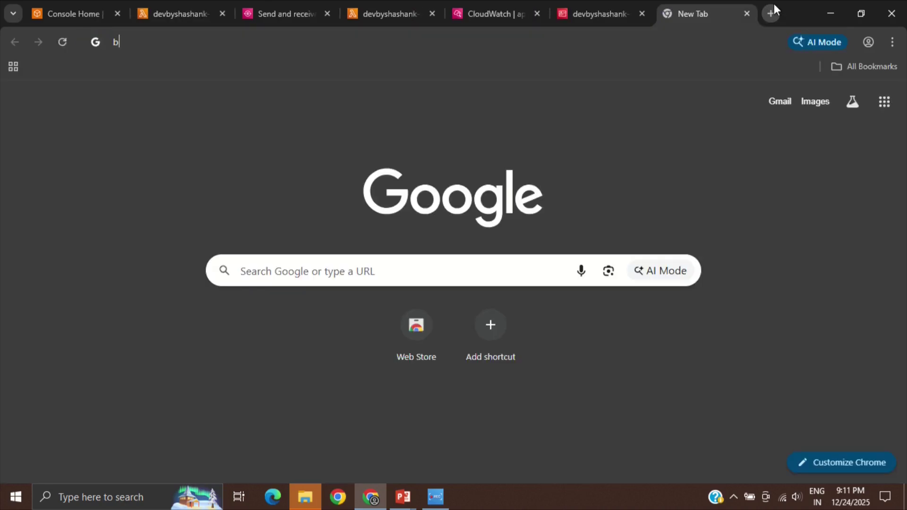
{"action": "type", "text": "boto"}
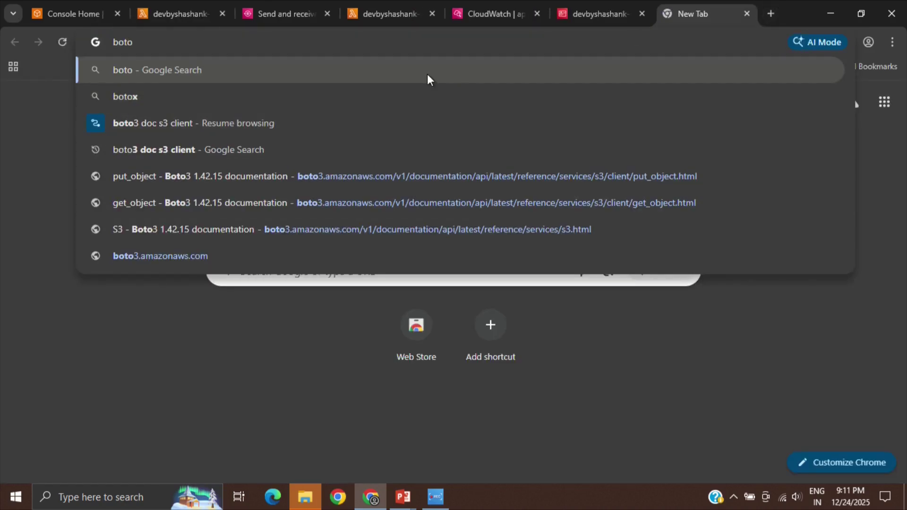
{"action": "type", "text": "3 doc sqs"}
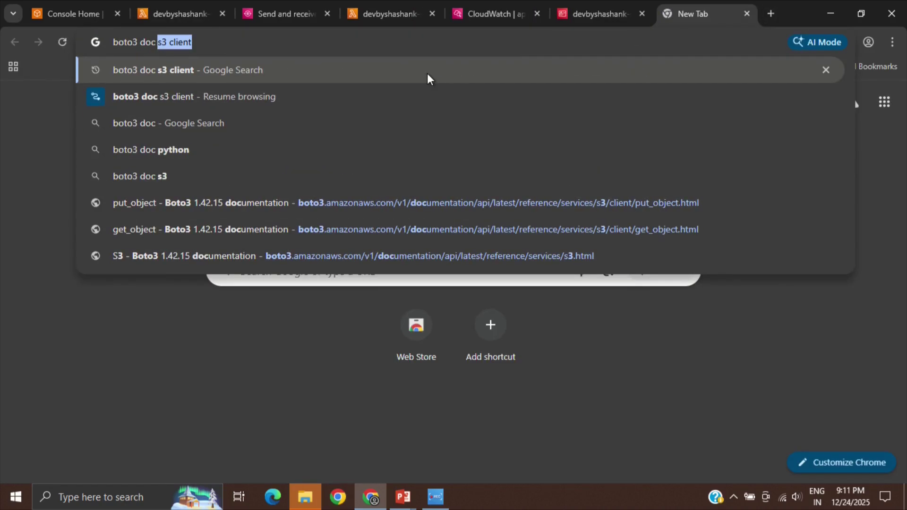
{"action": "type", "text": " client"}
{"action": "key", "text": "Return"}
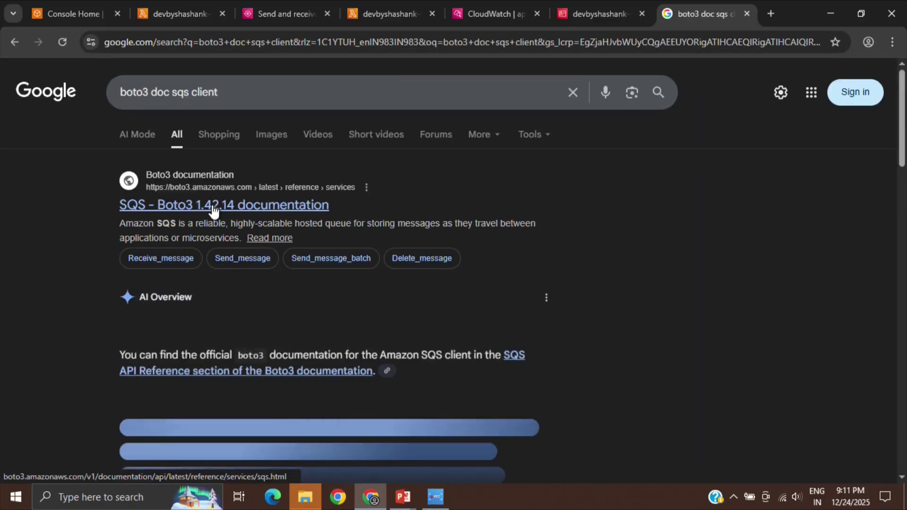
{"action": "left_click", "coordinate": [211, 205]}
Find the client creation example in the SQS documentation and copy its boto3.client('sqs') expression
{"action": "scroll", "coordinate": [353, 251], "scroll_direction": "down", "scroll_amount": 3}
{"action": "scroll", "coordinate": [353, 251], "scroll_direction": "down", "scroll_amount": 7}
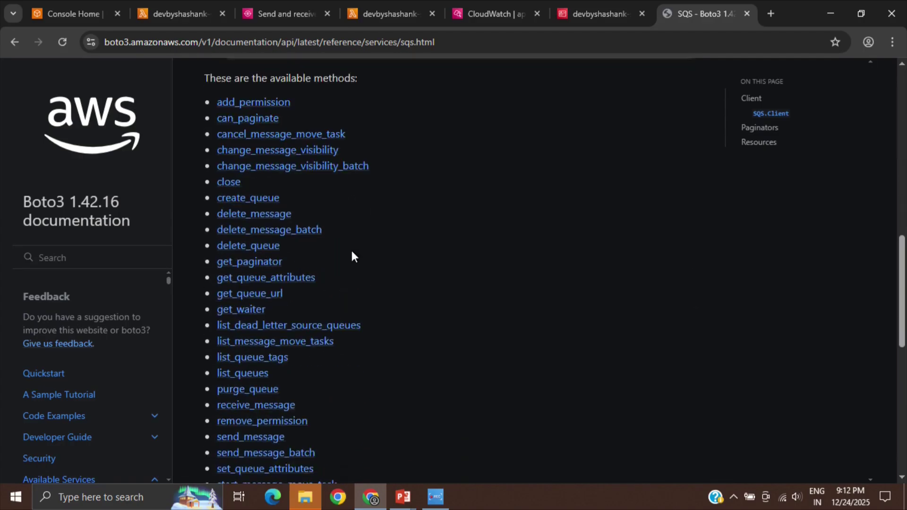
{"action": "scroll", "coordinate": [351, 254], "scroll_direction": "up", "scroll_amount": 1}
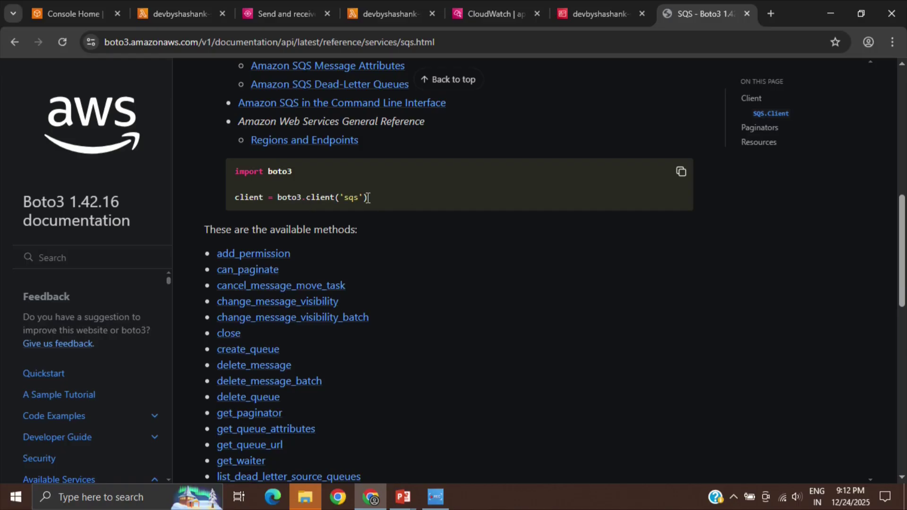
{"action": "left_click_drag", "start_coordinate": [365, 197], "coordinate": [277, 198]}
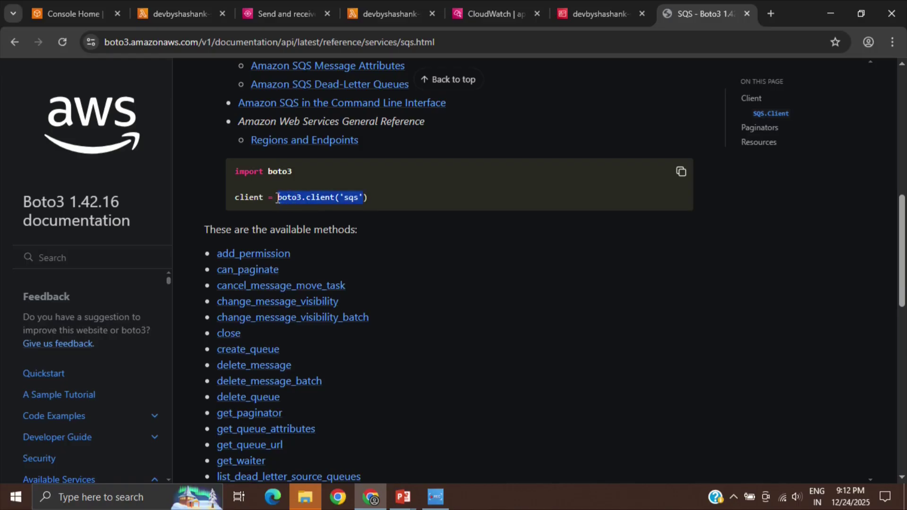
Return to the producer function's code and add the line import boto3 below import json
{"action": "left_click", "coordinate": [392, 3]}
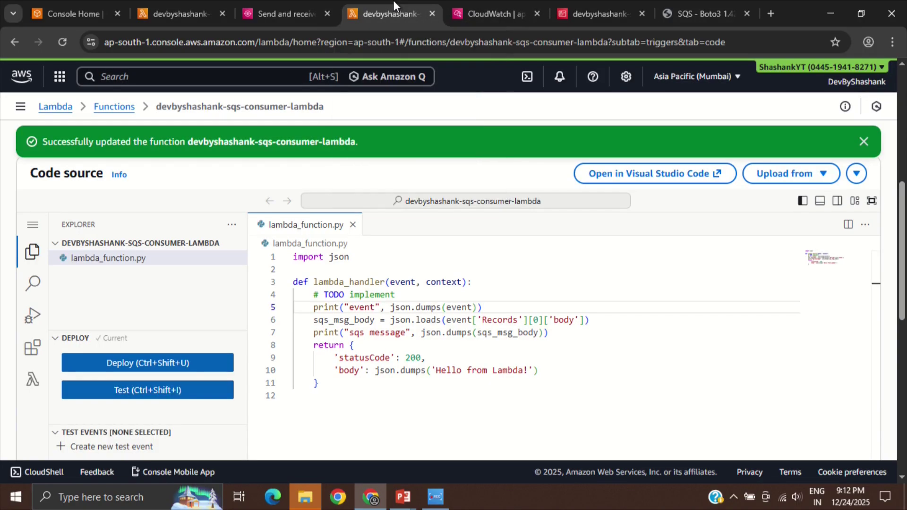
{"action": "left_click", "coordinate": [190, 13]}
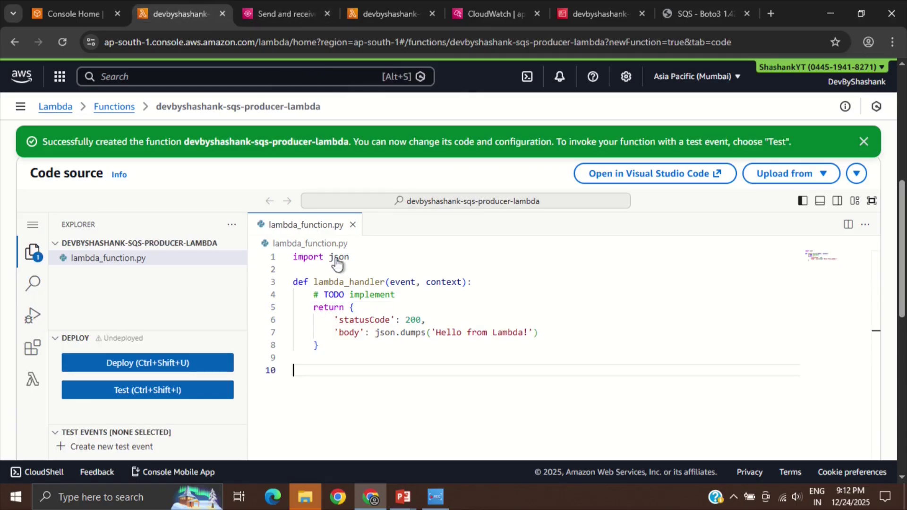
{"action": "left_click", "coordinate": [390, 259]}
{"action": "key", "text": "Return"}
{"action": "type", "text": "im"}
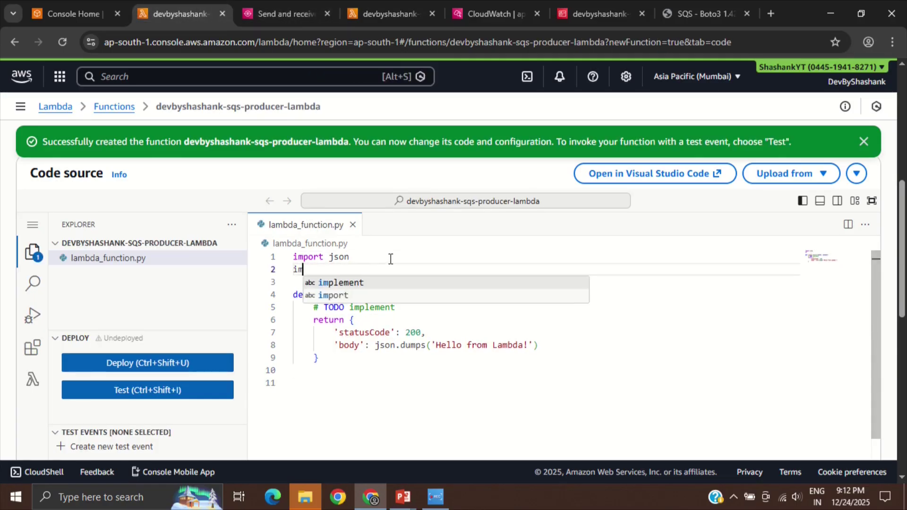
{"action": "key", "text": "Tab"}
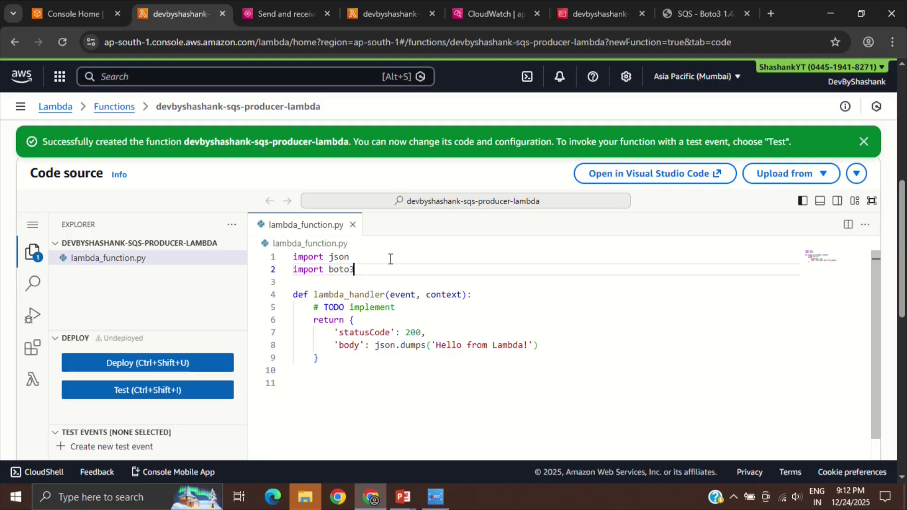
Define SQS_CLIENT = boto3.client('sqs') between the imports and the lambda_handler function
{"action": "key", "text": "Return"}
{"action": "key", "text": "Return"}
{"action": "type", "text": "SQS"}
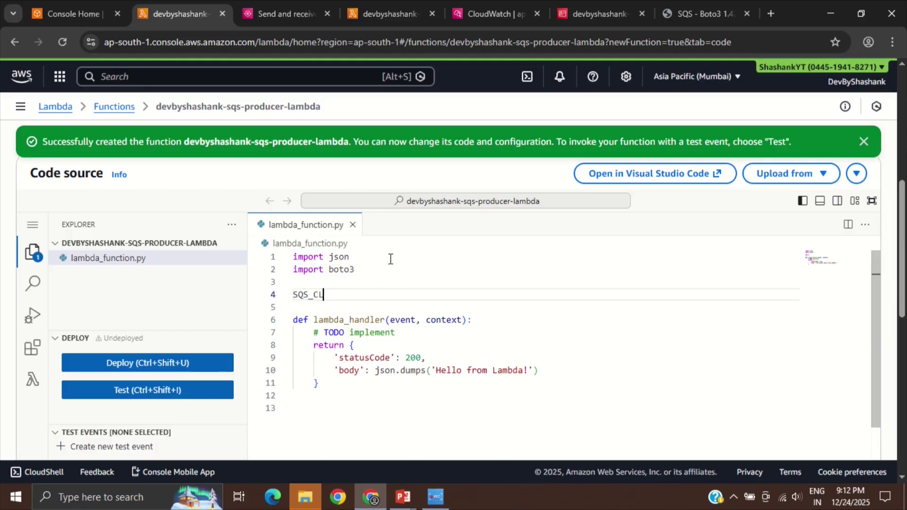
{"action": "type", "text": "_CL"}
{"action": "key", "text": "Tab"}
{"action": "left_click_drag", "start_coordinate": [446, 294], "coordinate": [579, 297]}
{"action": "key", "text": "BackSpace"}
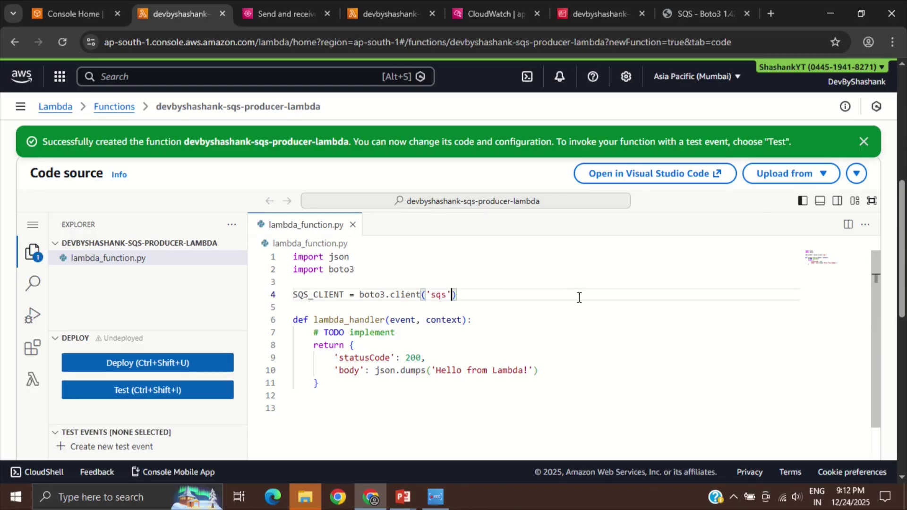
{"action": "left_click", "coordinate": [525, 297]}
{"action": "scroll", "coordinate": [466, 329], "scroll_direction": "down", "scroll_amount": 1}
{"action": "left_click", "coordinate": [406, 384]}
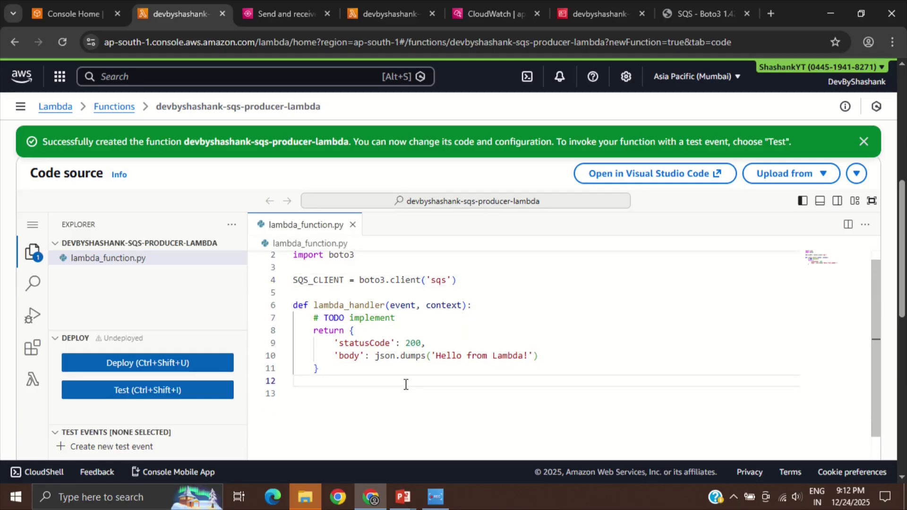
{"action": "left_click", "coordinate": [403, 401]}
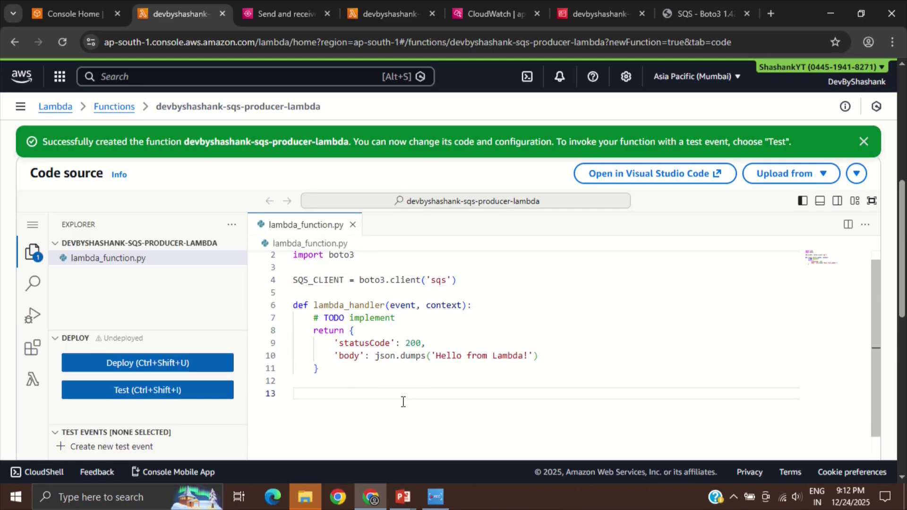
Open the send_message method page in the Boto3 SQS documentation and examine its request syntax
{"action": "left_click", "coordinate": [721, 1]}
{"action": "scroll", "coordinate": [394, 246], "scroll_direction": "down", "scroll_amount": 5}
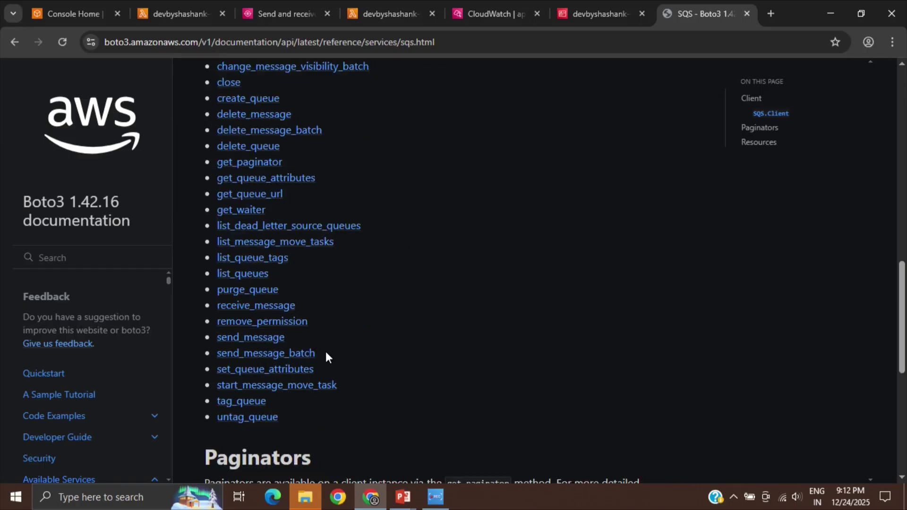
{"action": "left_click_drag", "start_coordinate": [285, 336], "coordinate": [216, 339]}
{"action": "left_click", "coordinate": [327, 348]}
{"action": "left_click", "coordinate": [274, 338]}
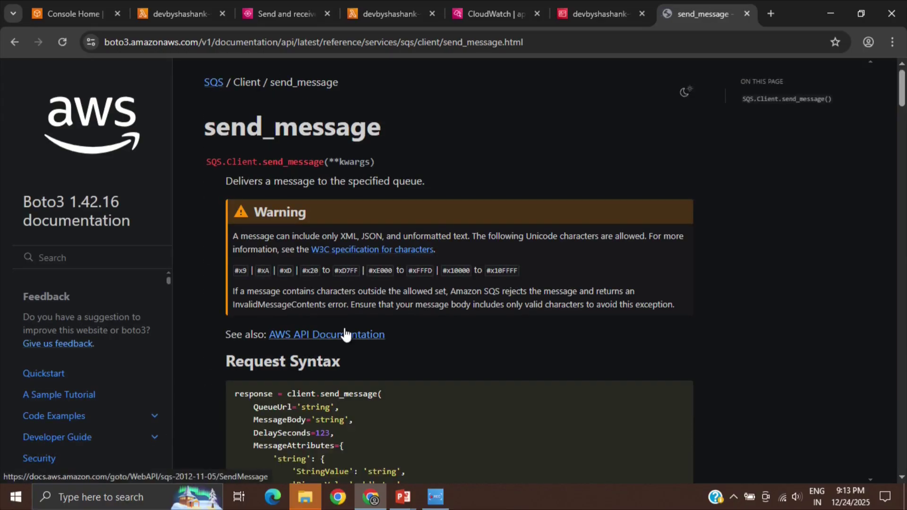
{"action": "scroll", "coordinate": [363, 367], "scroll_direction": "down", "scroll_amount": 1}
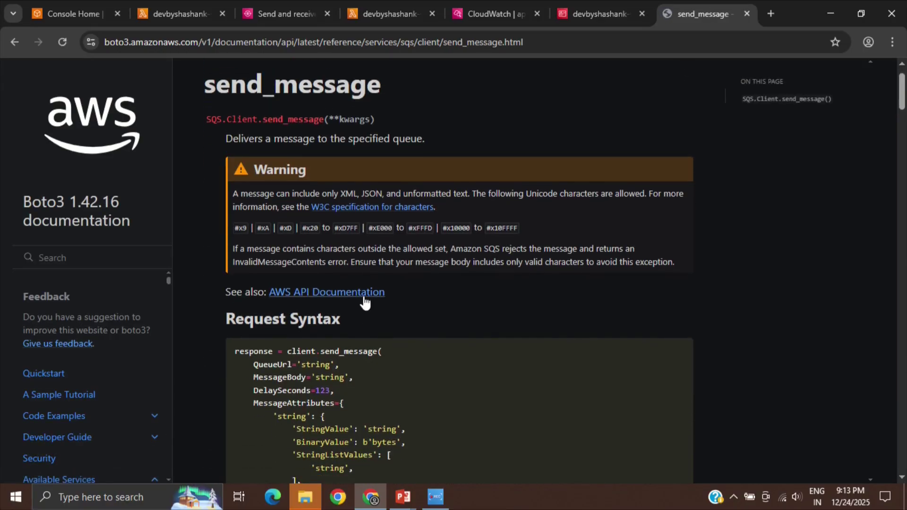
{"action": "scroll", "coordinate": [353, 333], "scroll_direction": "down", "scroll_amount": 4}
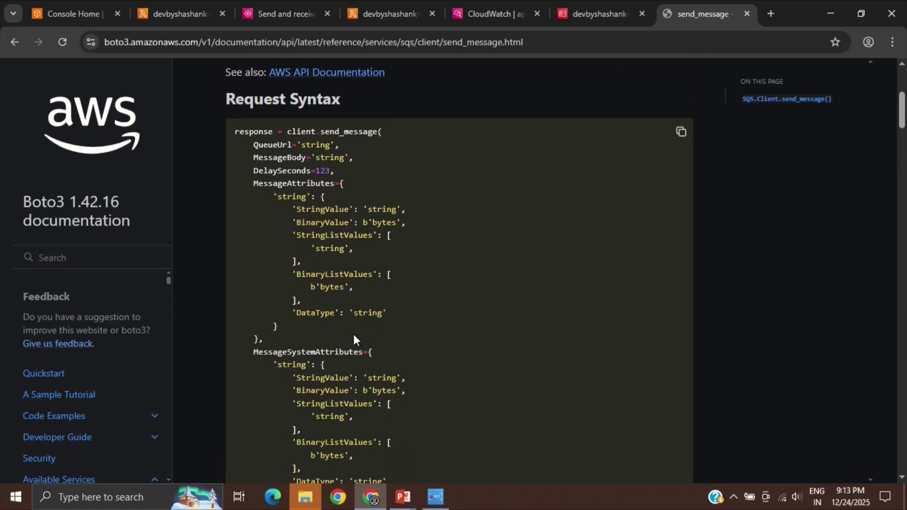
{"action": "scroll", "coordinate": [353, 334], "scroll_direction": "down", "scroll_amount": 3}
{"action": "scroll", "coordinate": [396, 324], "scroll_direction": "up", "scroll_amount": 4}
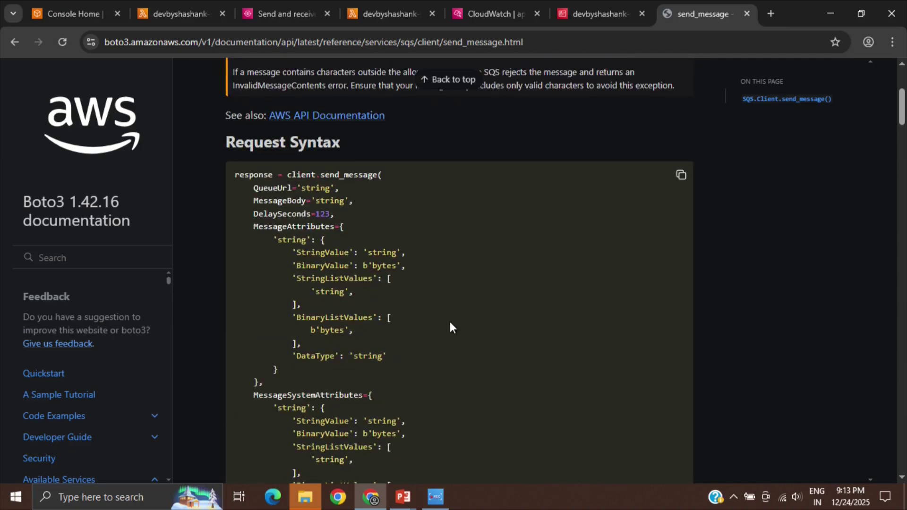
Search the send_message page for "require" and check which parameters are mandatory, including QueueUrl and MessageBody
{"action": "key", "text": "ctrl+f"}
{"action": "type", "text": "require"}
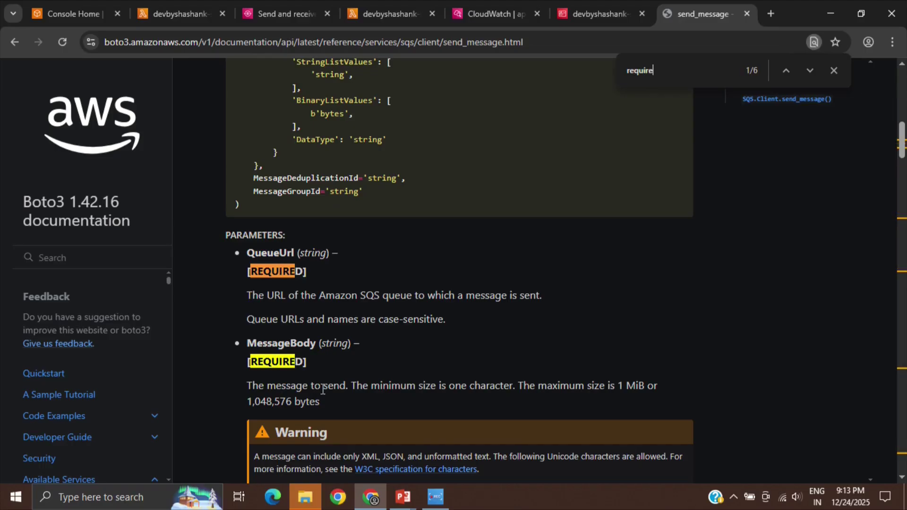
{"action": "scroll", "coordinate": [294, 280], "scroll_direction": "up", "scroll_amount": 1}
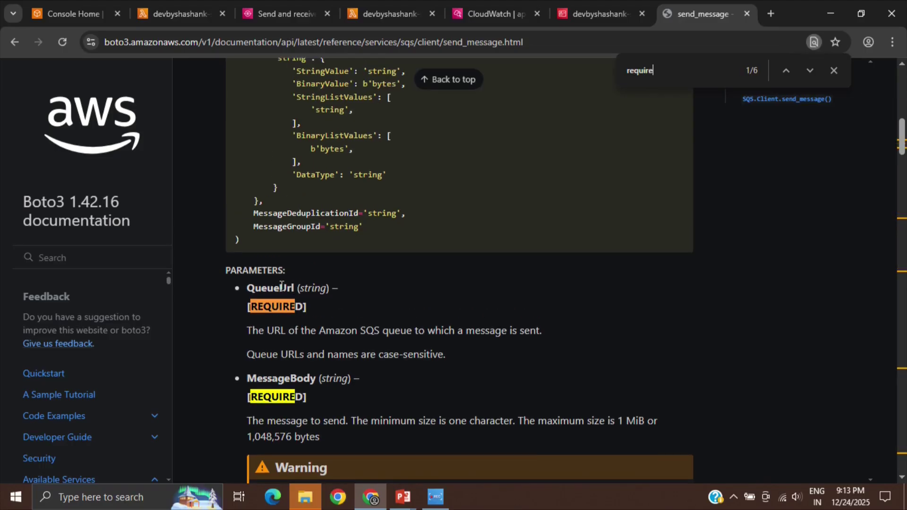
{"action": "double_click", "coordinate": [281, 287]}
{"action": "scroll", "coordinate": [309, 336], "scroll_direction": "down", "scroll_amount": 2}
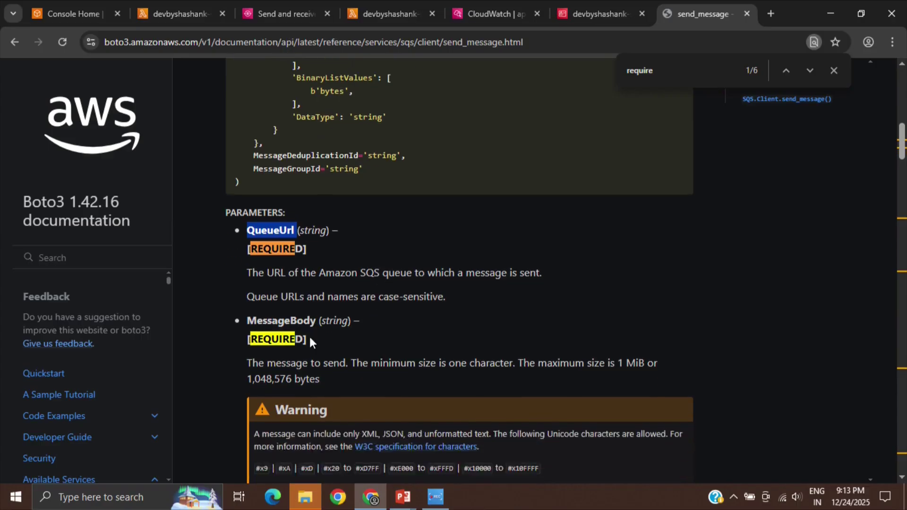
{"action": "double_click", "coordinate": [294, 318]}
{"action": "scroll", "coordinate": [295, 315], "scroll_direction": "down", "scroll_amount": 4}
{"action": "left_click", "coordinate": [679, 68]}
{"action": "key", "text": "Return"}
{"action": "key", "text": "Return"}
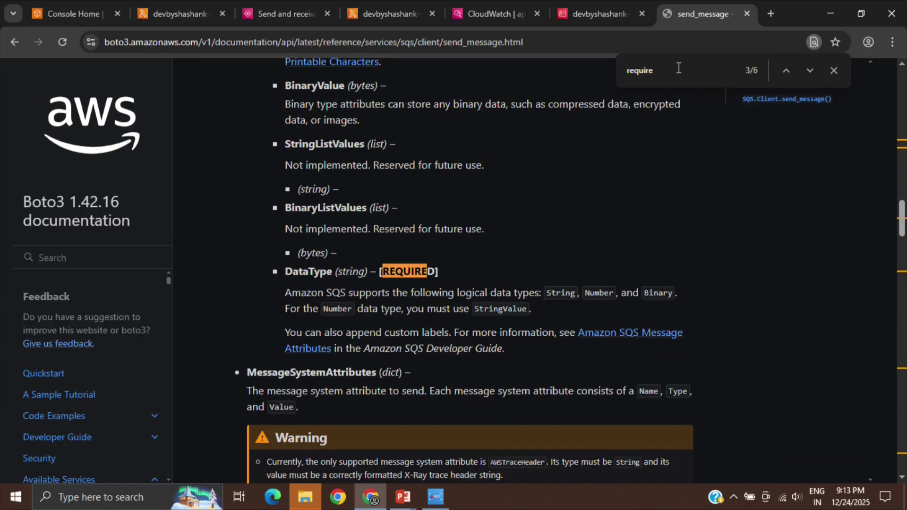
{"action": "key", "text": "Return"}
{"action": "key", "text": "Return"}
{"action": "key", "text": "Return"}
{"action": "key", "text": "Return"}
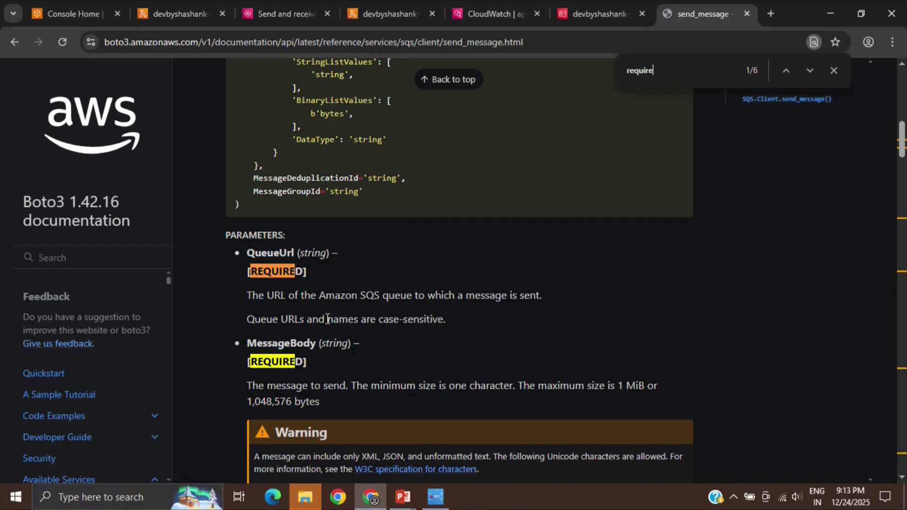
{"action": "scroll", "coordinate": [328, 319], "scroll_direction": "up", "scroll_amount": 6}
{"action": "scroll", "coordinate": [327, 318], "scroll_direction": "up", "scroll_amount": 1}
In the producer function's code, add a send_message_to_sqs(message) function below lambda_handler that calls SQS_CLIENT.send_message and prints the response
{"action": "left_click", "coordinate": [389, 4]}
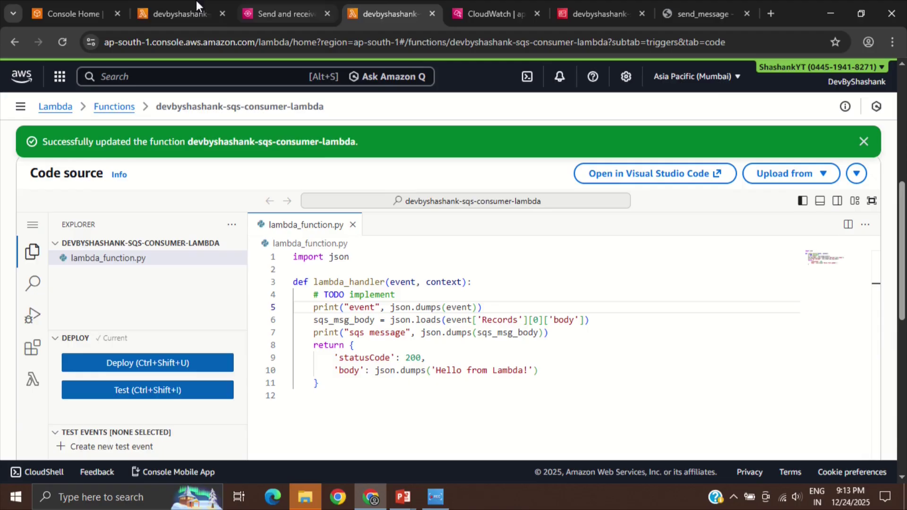
{"action": "left_click", "coordinate": [194, 2]}
{"action": "left_click", "coordinate": [382, 397]}
{"action": "type", "text": "def "}
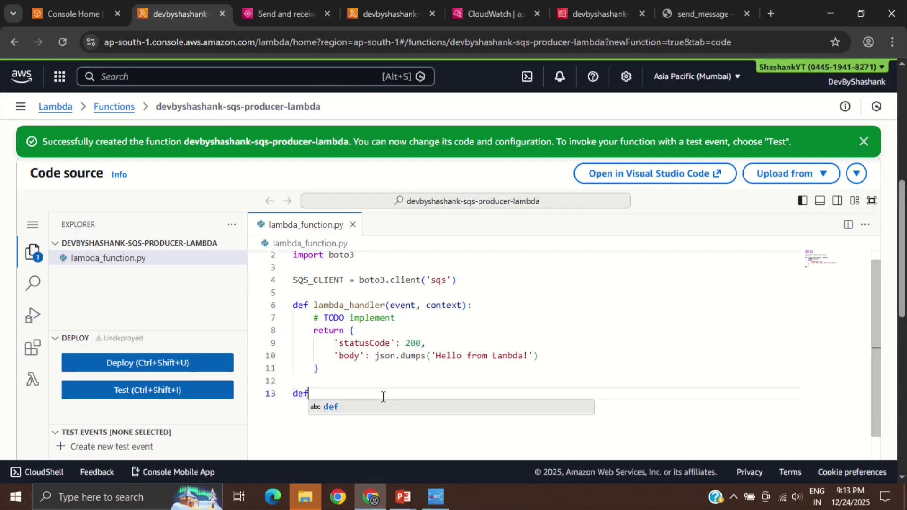
{"action": "type", "text": "send"}
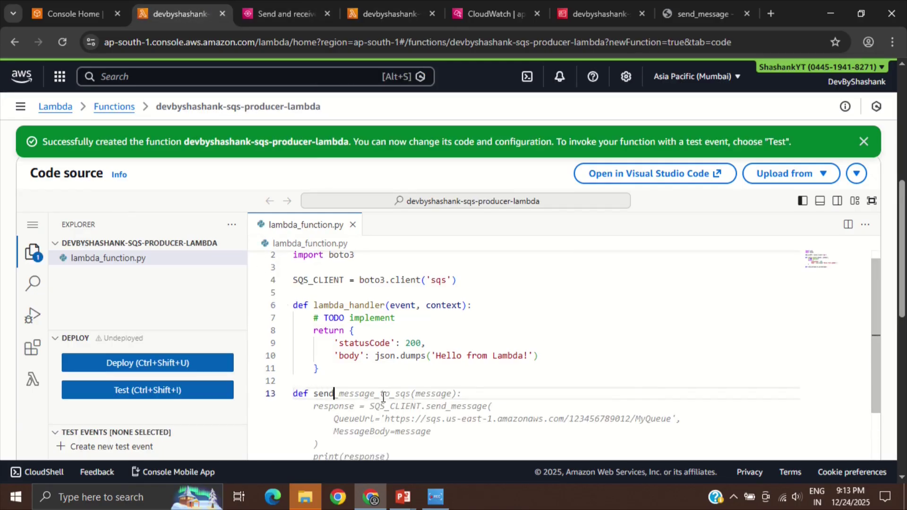
{"action": "type", "text": "_message"}
{"action": "key", "text": "Tab"}
{"action": "scroll", "coordinate": [383, 397], "scroll_direction": "down", "scroll_amount": 2}
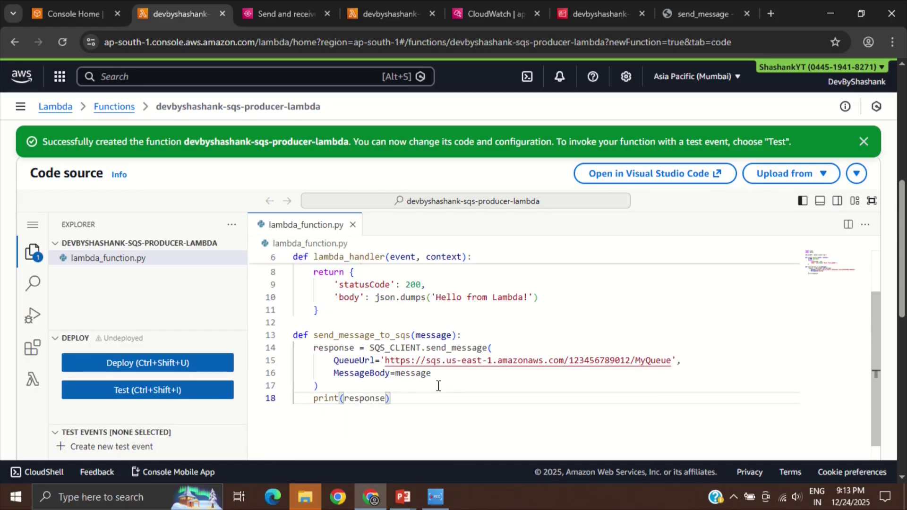
{"action": "double_click", "coordinate": [428, 335]}
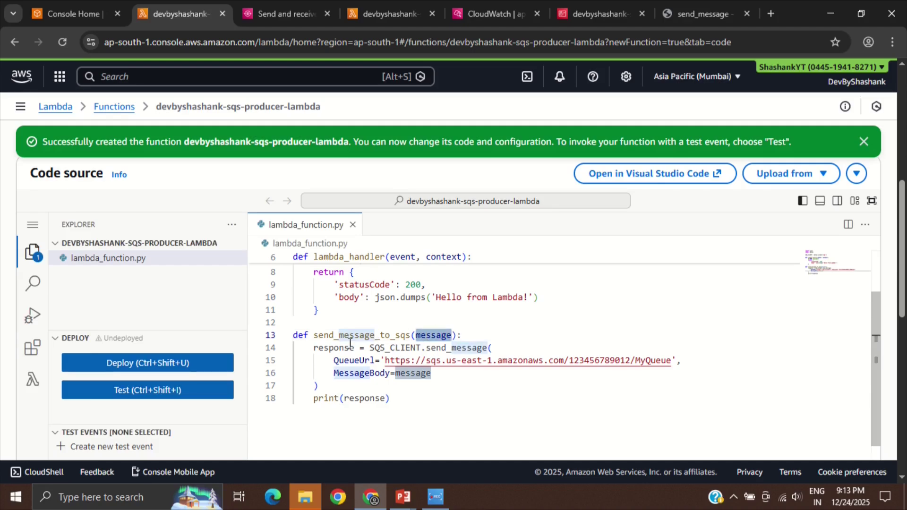
{"action": "double_click", "coordinate": [399, 347]}
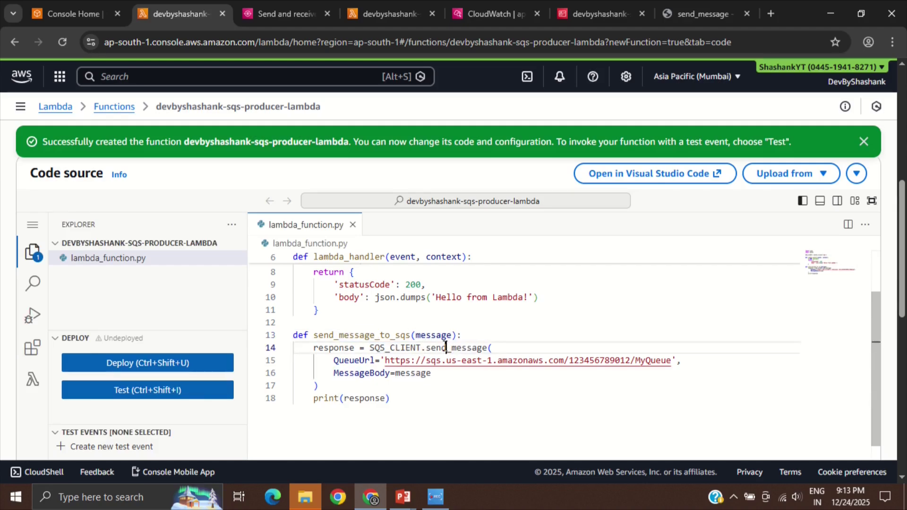
{"action": "double_click", "coordinate": [467, 348]}
Open the details of the devbyshashank-lambda-integration-sqs queue and copy its URL
{"action": "double_click", "coordinate": [372, 361]}
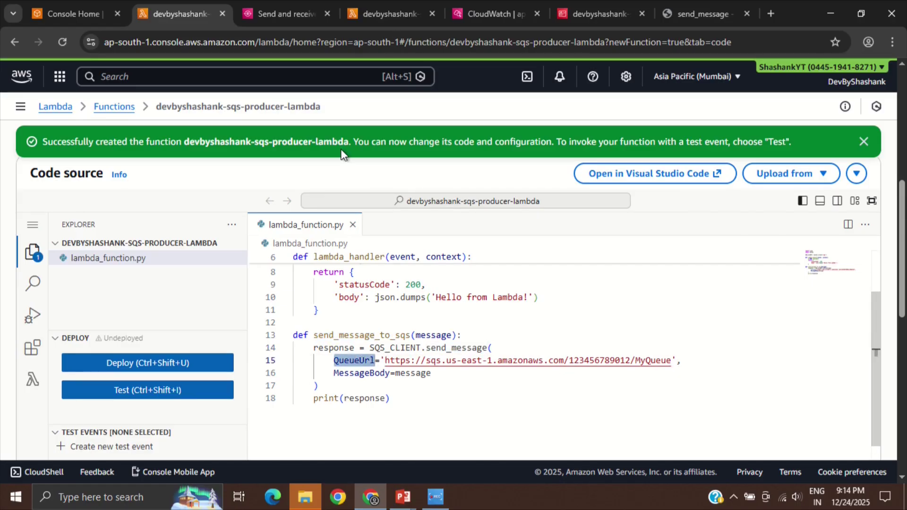
{"action": "left_click", "coordinate": [269, 11]}
{"action": "left_click", "coordinate": [749, 168]}
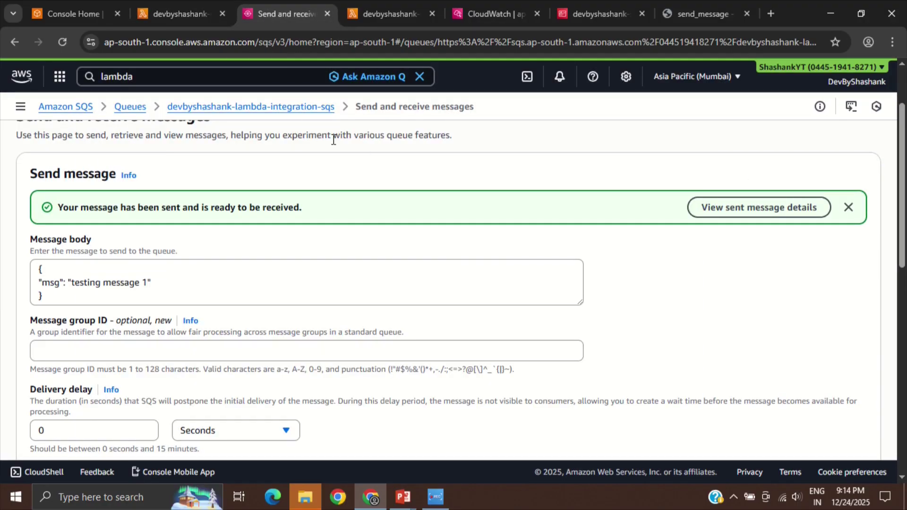
{"action": "left_click", "coordinate": [279, 113]}
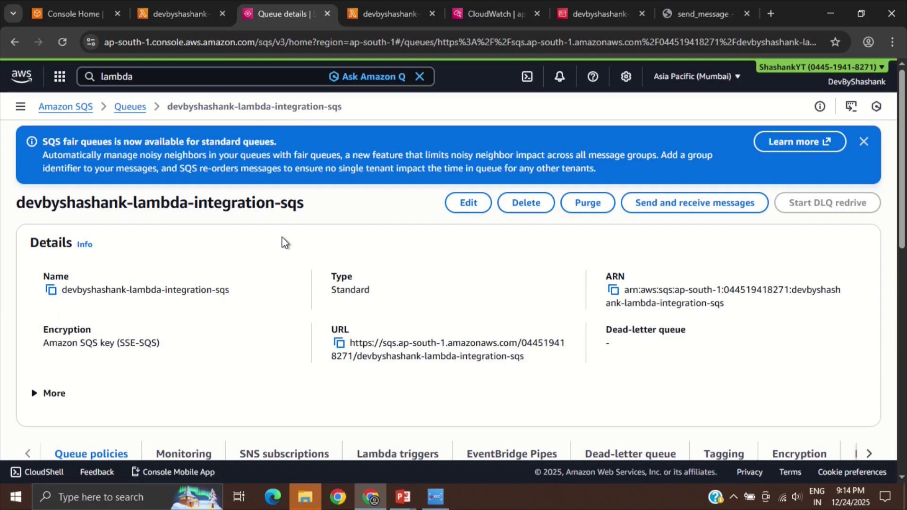
{"action": "scroll", "coordinate": [270, 321], "scroll_direction": "down", "scroll_amount": 1}
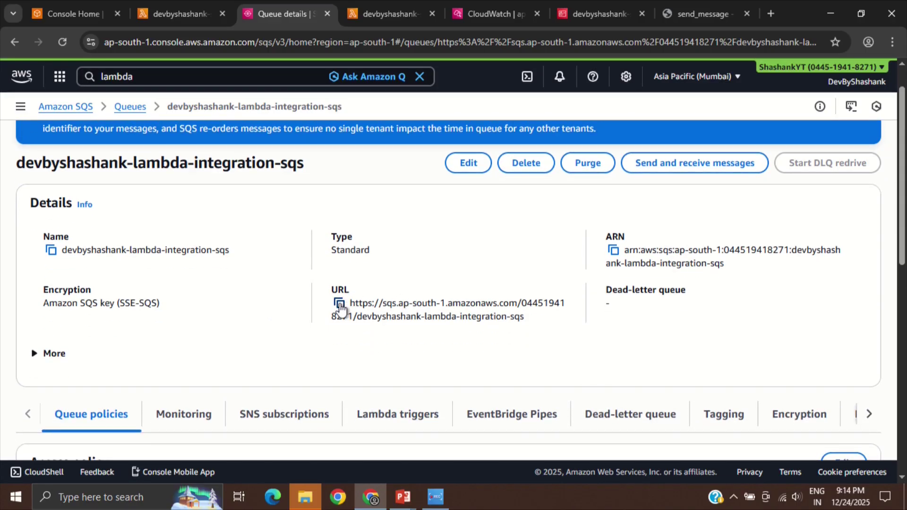
{"action": "left_click", "coordinate": [340, 303]}
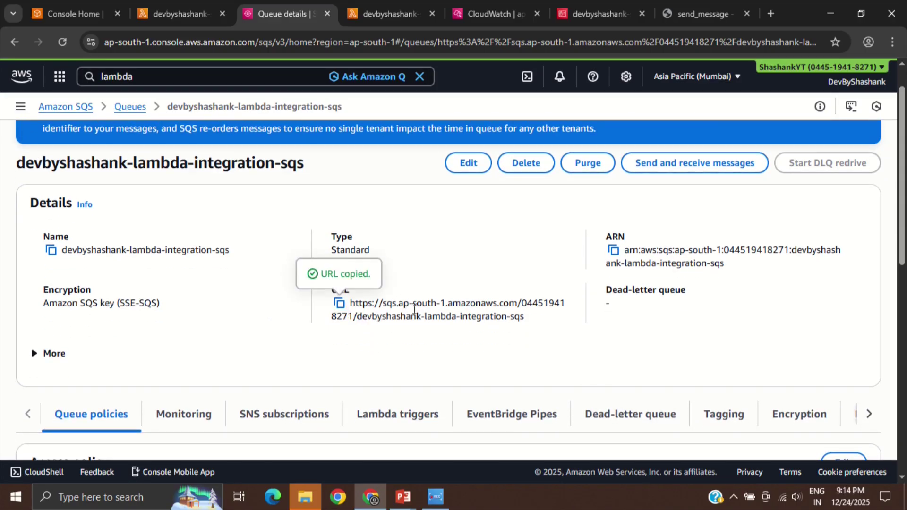
Replace the placeholder QueueUrl value in the producer's send_message call with the copied queue URL
{"action": "left_click", "coordinate": [197, 5]}
{"action": "left_click", "coordinate": [382, 361]}
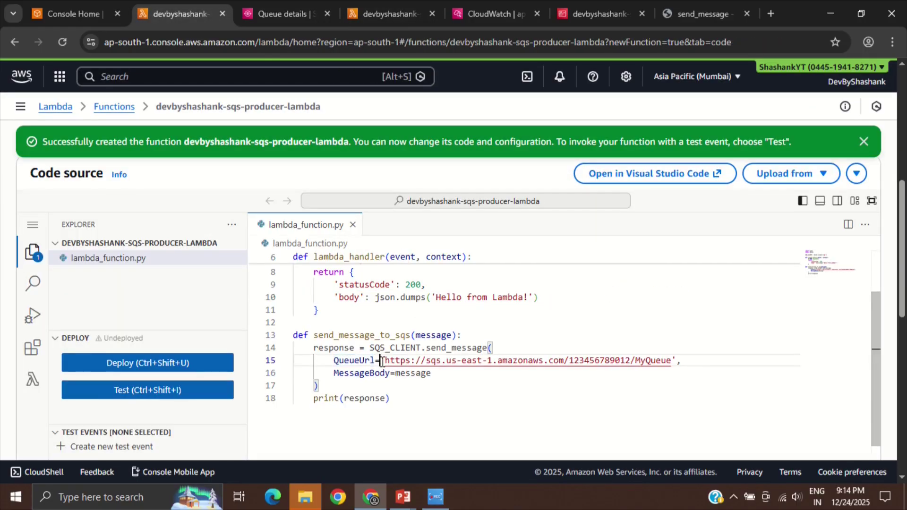
{"action": "key", "text": "shift+End"}
{"action": "key", "text": "shift+Left"}
{"action": "key", "text": "shift+Left"}
{"action": "key", "text": "ctrl+v"}
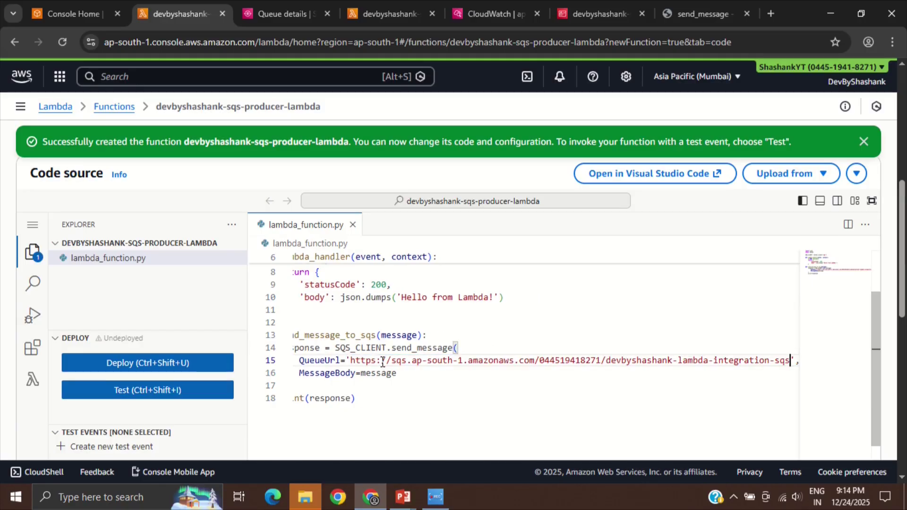
{"action": "scroll", "coordinate": [384, 363], "scroll_direction": "left", "scroll_amount": 2}
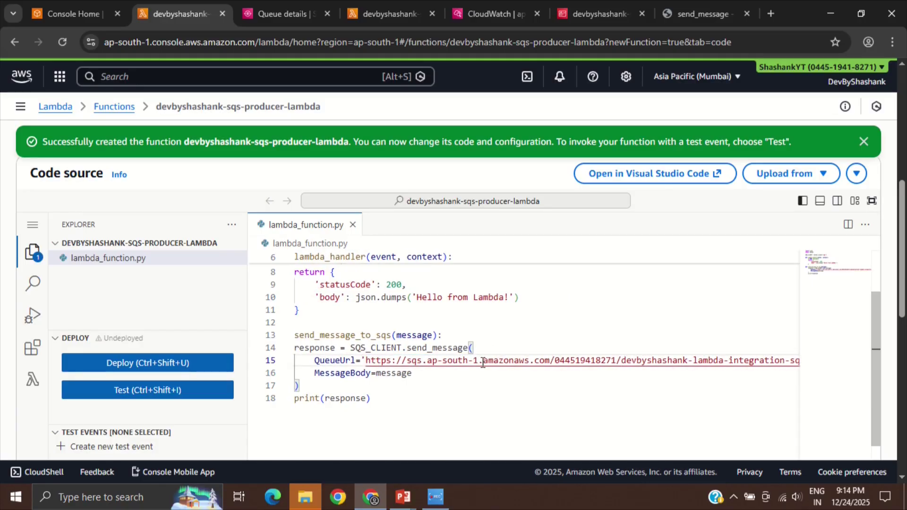
Compare the MessageBody argument in the code with the type given in the send_message request syntax
{"action": "left_click", "coordinate": [387, 375]}
{"action": "scroll", "coordinate": [387, 375], "scroll_direction": "down", "scroll_amount": 1}
{"action": "key", "text": "Down"}
{"action": "double_click", "coordinate": [394, 364]}
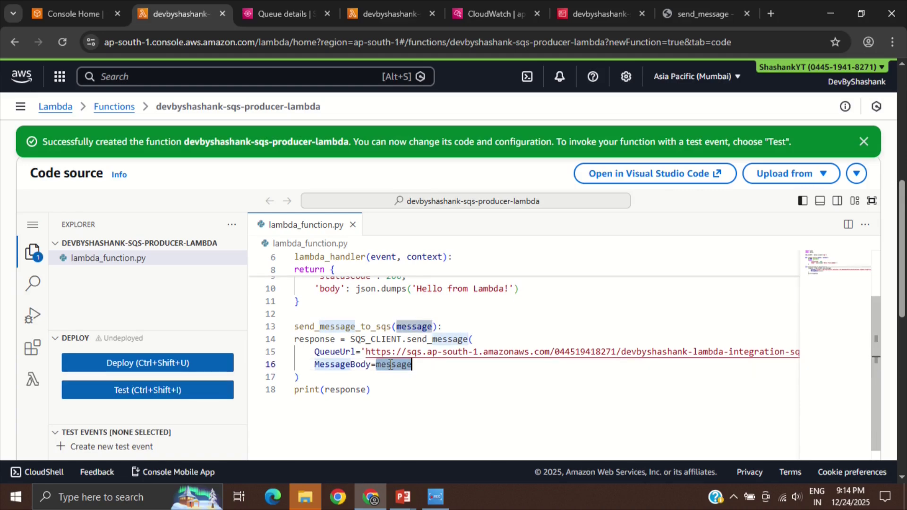
{"action": "left_click", "coordinate": [702, 1]}
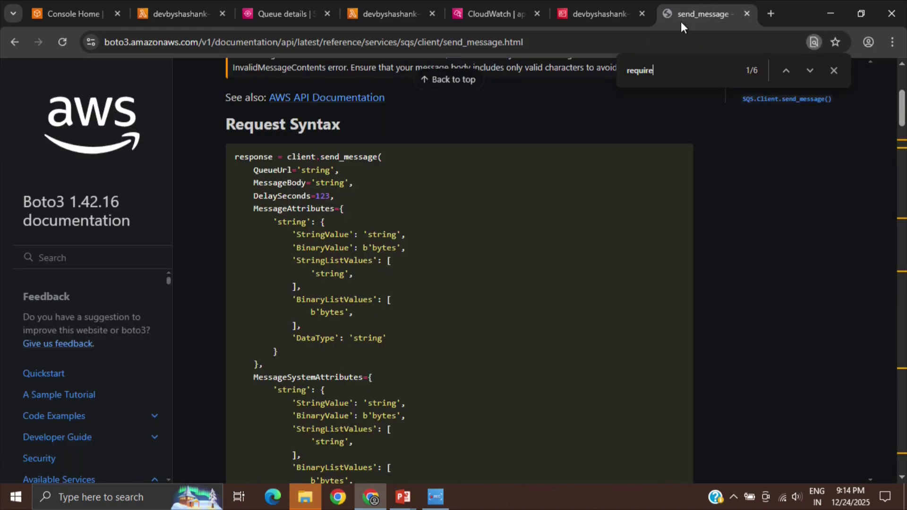
{"action": "double_click", "coordinate": [321, 183]}
{"action": "left_click", "coordinate": [394, 1]}
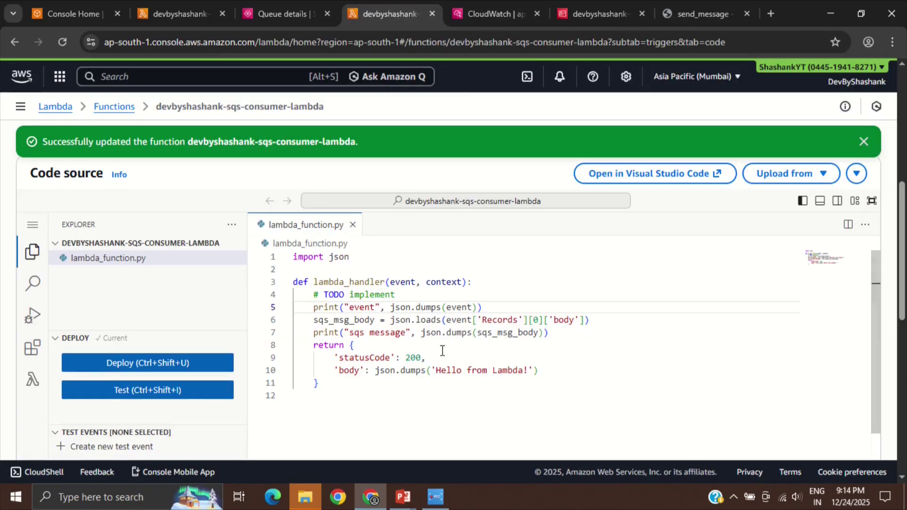
Wrap the producer's MessageBody value as json.dumps(message)
{"action": "left_click", "coordinate": [174, 1]}
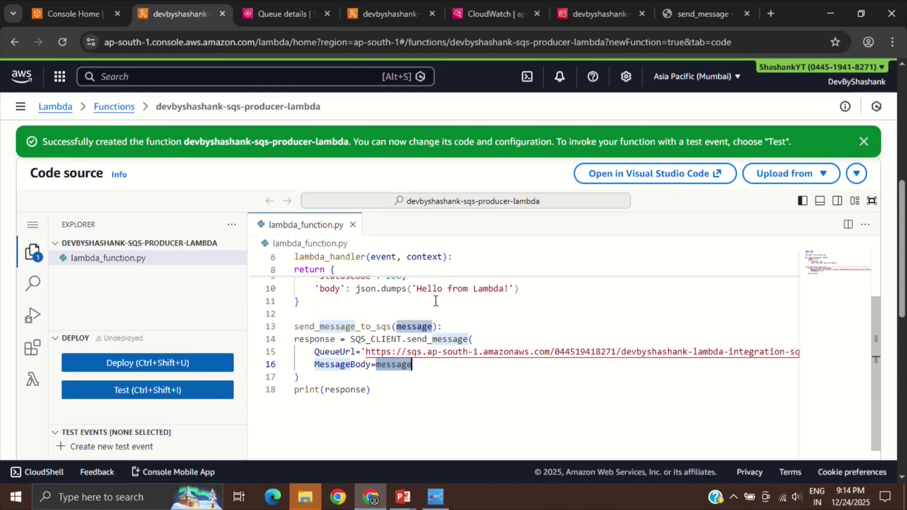
{"action": "key", "text": "Left"}
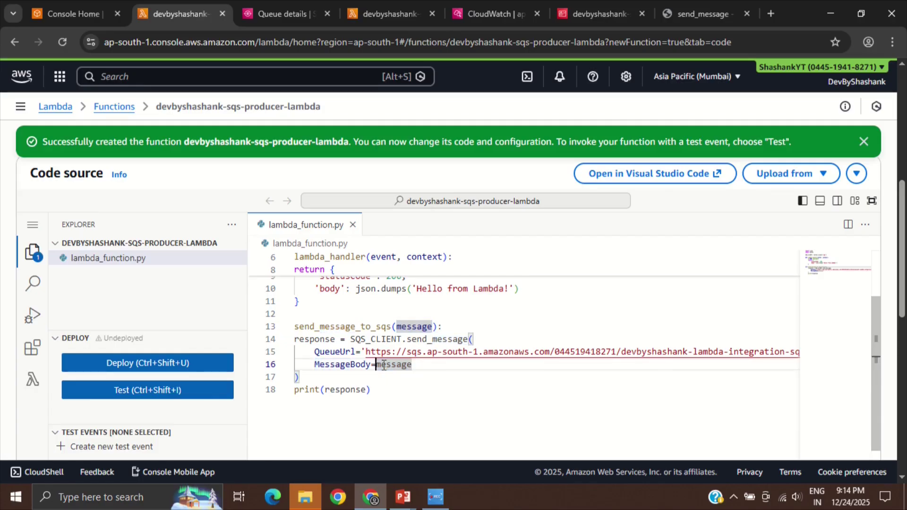
{"action": "type", "text": "json"}
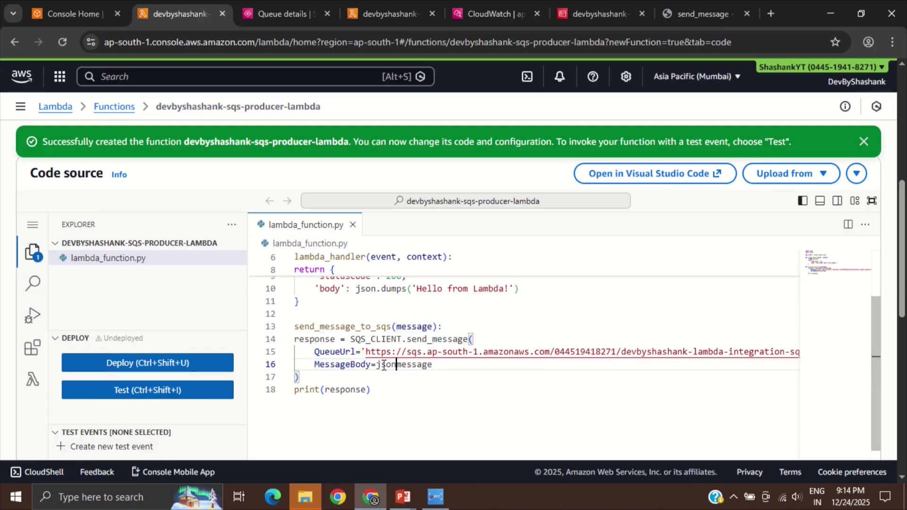
{"action": "type", "text": ".dup"}
{"action": "key", "text": "BackSpace"}
{"action": "type", "text": "mps("}
{"action": "key", "text": "End"}
{"action": "type", "text": ")"}
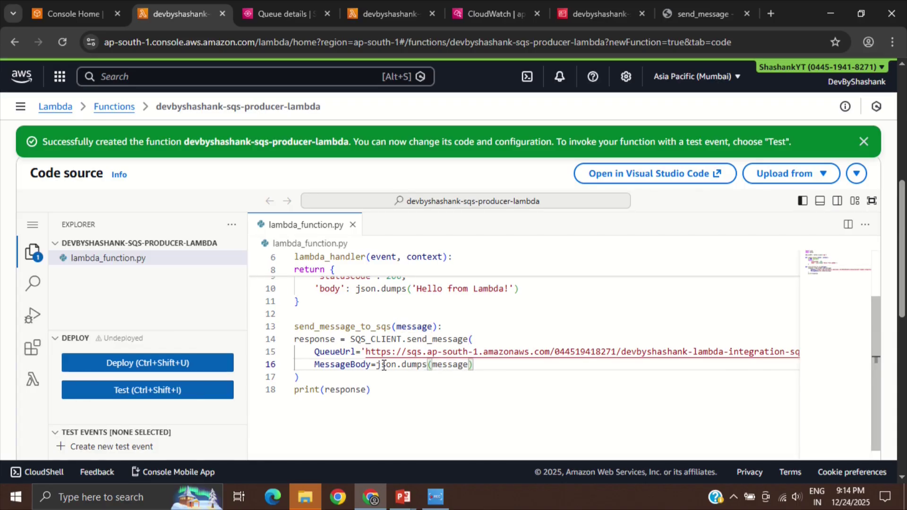
Add the call send_message_to_sqs(event) inside lambda_handler, just above the return statement
{"action": "scroll", "coordinate": [384, 364], "scroll_direction": "up", "scroll_amount": 1}
{"action": "double_click", "coordinate": [344, 396]}
{"action": "scroll", "coordinate": [344, 393], "scroll_direction": "left", "scroll_amount": 2}
{"action": "left_click", "coordinate": [403, 396]}
{"action": "scroll", "coordinate": [391, 310], "scroll_direction": "up", "scroll_amount": 1}
{"action": "scroll", "coordinate": [392, 309], "scroll_direction": "up", "scroll_amount": 1}
{"action": "left_click", "coordinate": [380, 294]}
{"action": "scroll", "coordinate": [379, 293], "scroll_direction": "up", "scroll_amount": 1}
{"action": "left_click", "coordinate": [412, 296]}
{"action": "key", "text": "Return"}
{"action": "scroll", "coordinate": [450, 285], "scroll_direction": "up", "scroll_amount": 1}
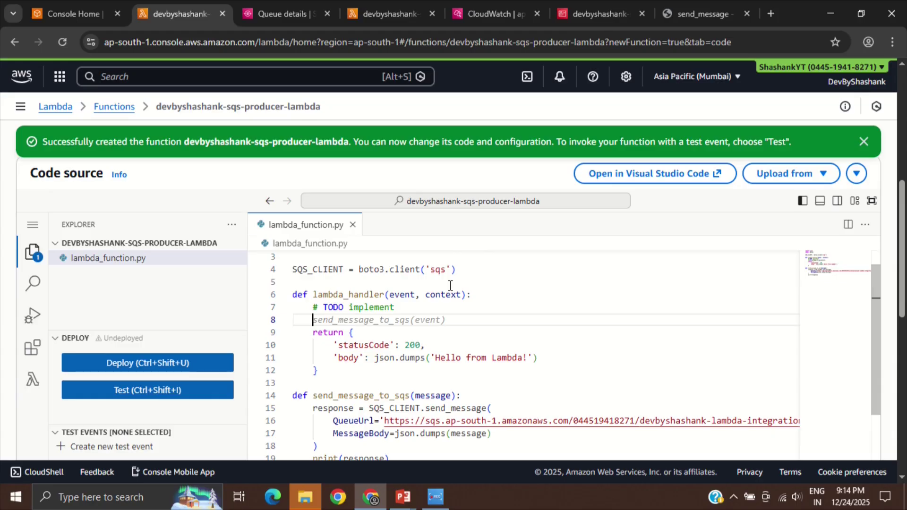
{"action": "key", "text": "Tab"}
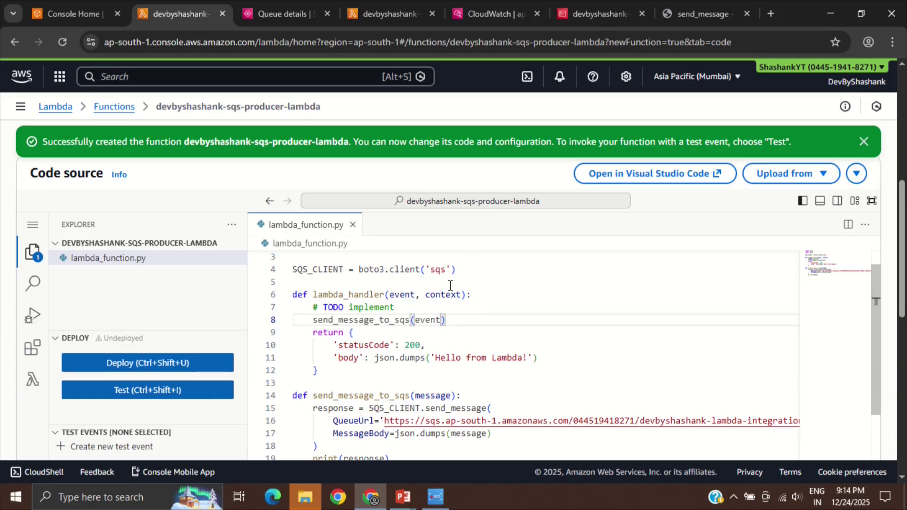
Review how the handler's event parameter is passed on to send_message_to_sqs
{"action": "double_click", "coordinate": [426, 321]}
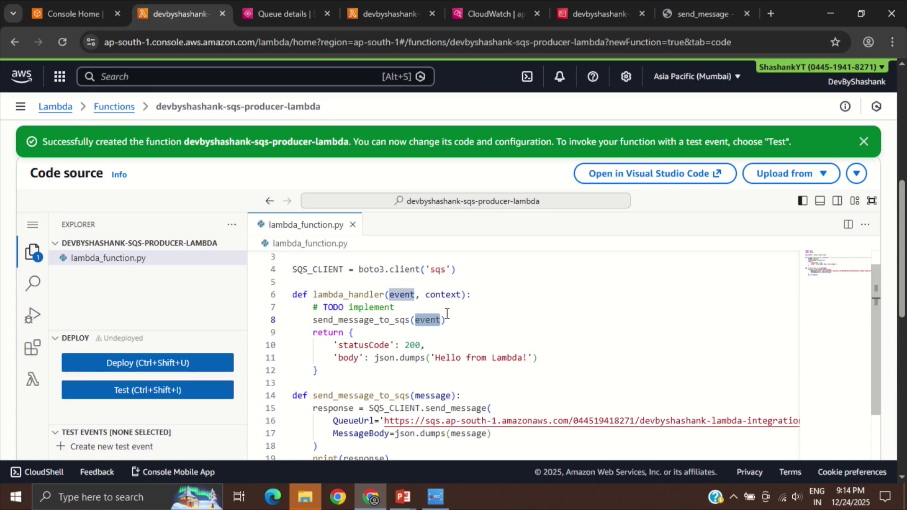
{"action": "double_click", "coordinate": [399, 295]}
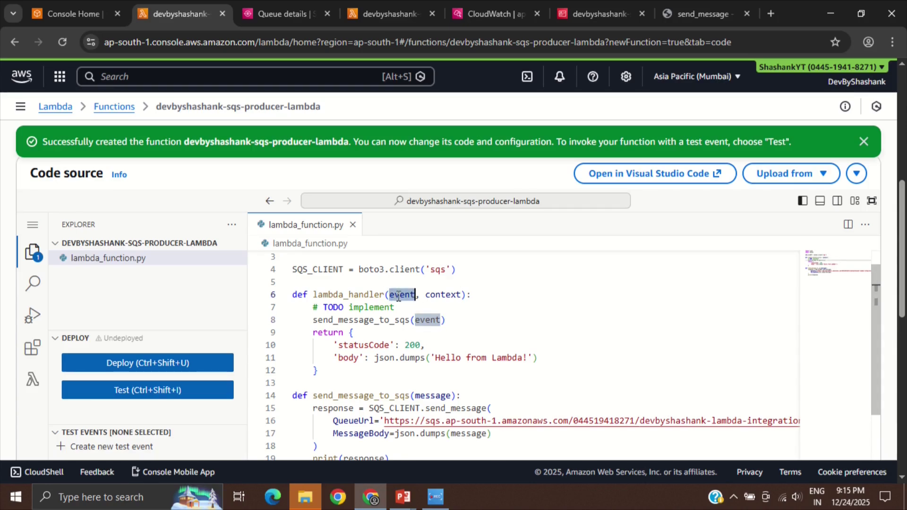
{"action": "double_click", "coordinate": [428, 320]}
{"action": "scroll", "coordinate": [428, 320], "scroll_direction": "down", "scroll_amount": 1}
{"action": "scroll", "coordinate": [450, 385], "scroll_direction": "down", "scroll_amount": 1}
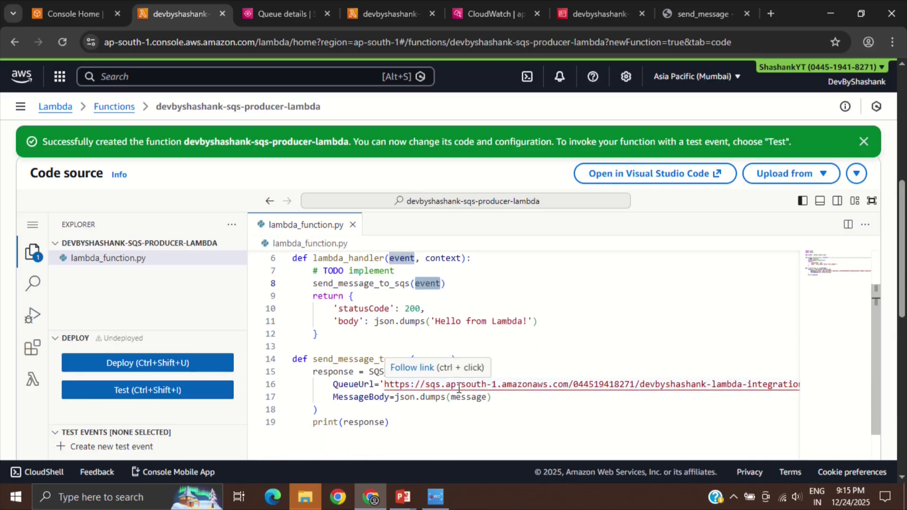
Change the body text returned by lambda_handler to 'Message has been sent for processing!'
{"action": "left_click", "coordinate": [465, 305]}
{"action": "scroll", "coordinate": [460, 306], "scroll_direction": "up", "scroll_amount": 1}
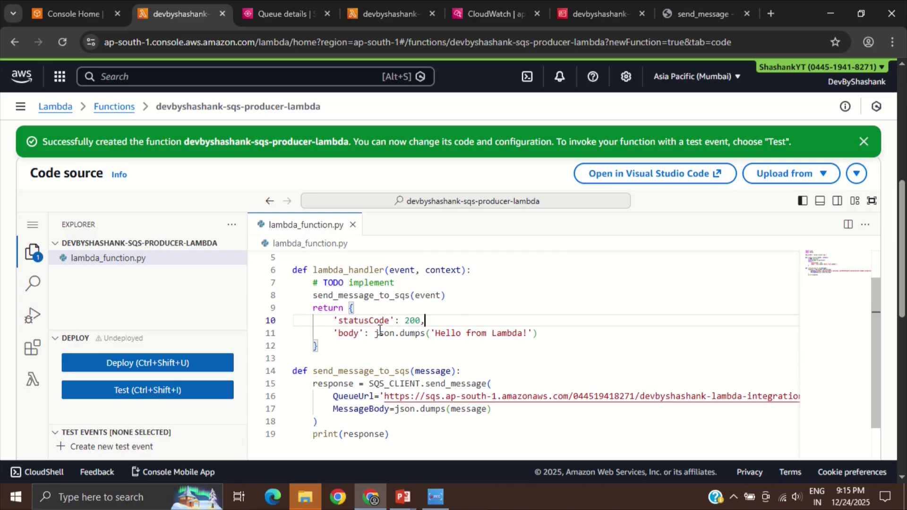
{"action": "left_click", "coordinate": [439, 334]}
{"action": "key", "text": "shift+End"}
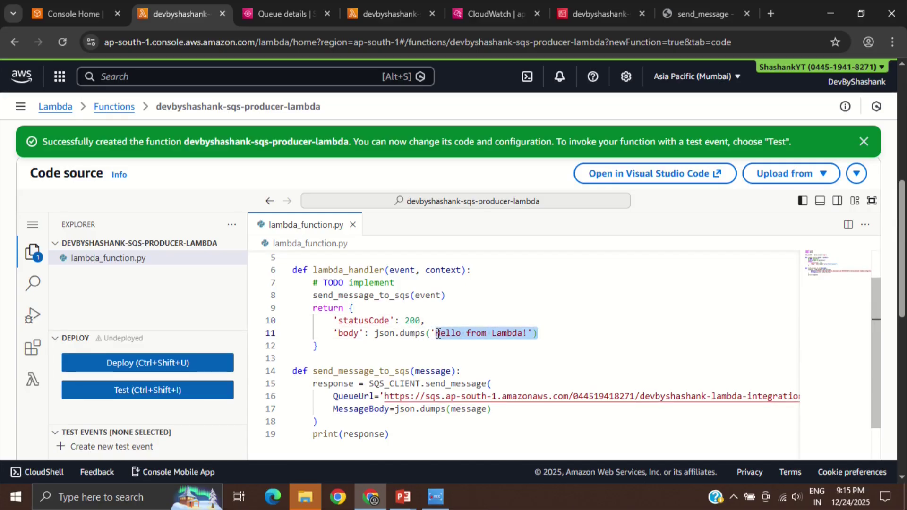
{"action": "key", "text": "BackSpace"}
{"action": "type", "text": "Messs"}
{"action": "key", "text": "BackSpace"}
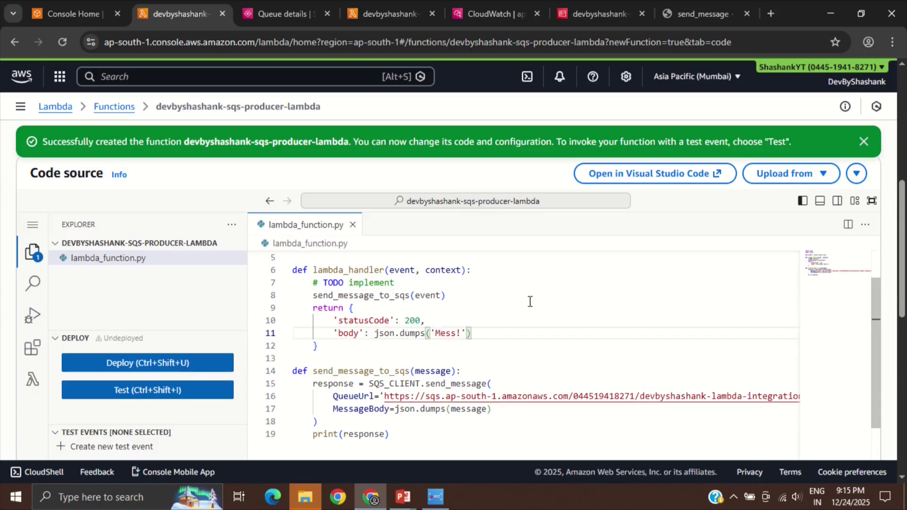
{"action": "type", "text": "age has been"}
{"action": "type", "text": "t to"}
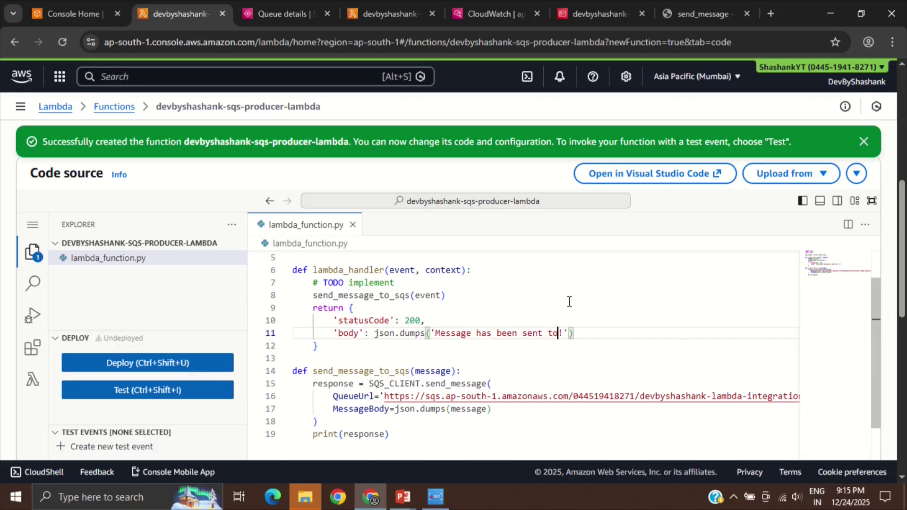
{"action": "key", "text": "BackSpace"}
{"action": "key", "text": "BackSpace"}
{"action": "key", "text": "BackSpace"}
{"action": "type", "text": "for processing"}
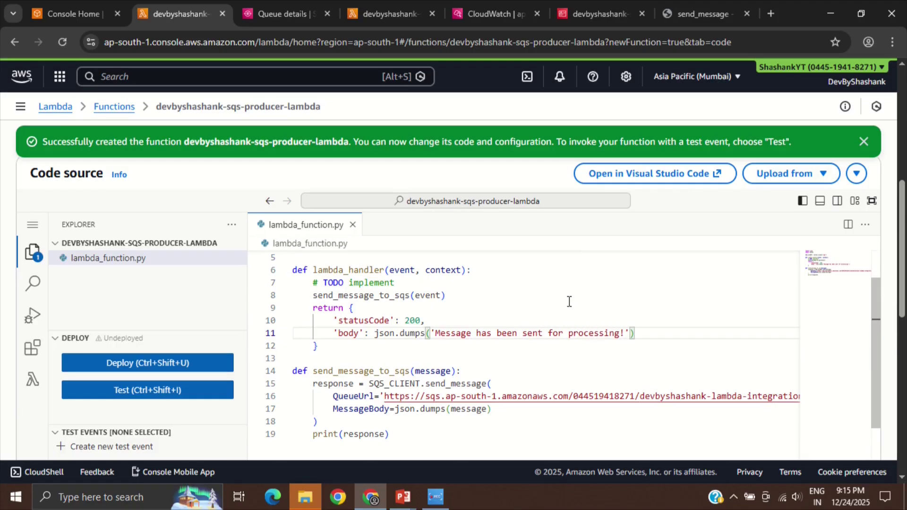
Deploy the updated code of the producer Lambda function
{"action": "left_click", "coordinate": [517, 319]}
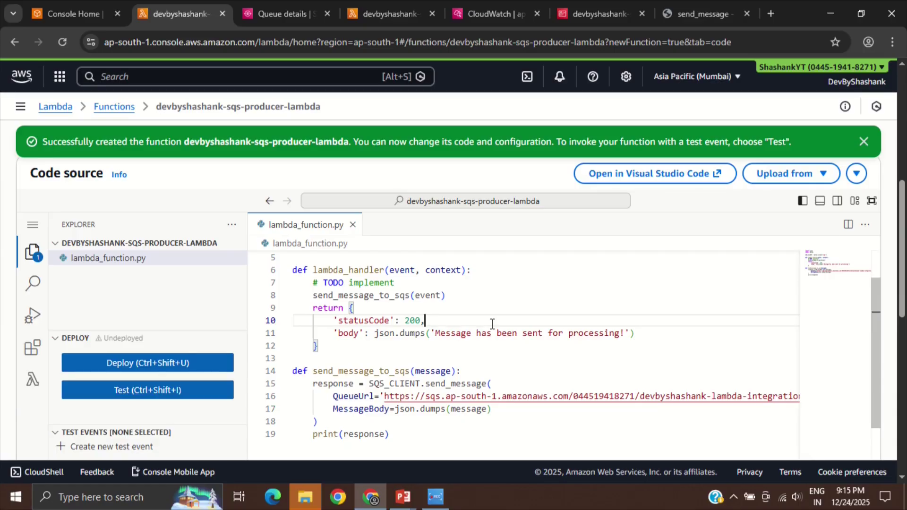
{"action": "left_click", "coordinate": [359, 345]}
{"action": "left_click", "coordinate": [213, 364]}
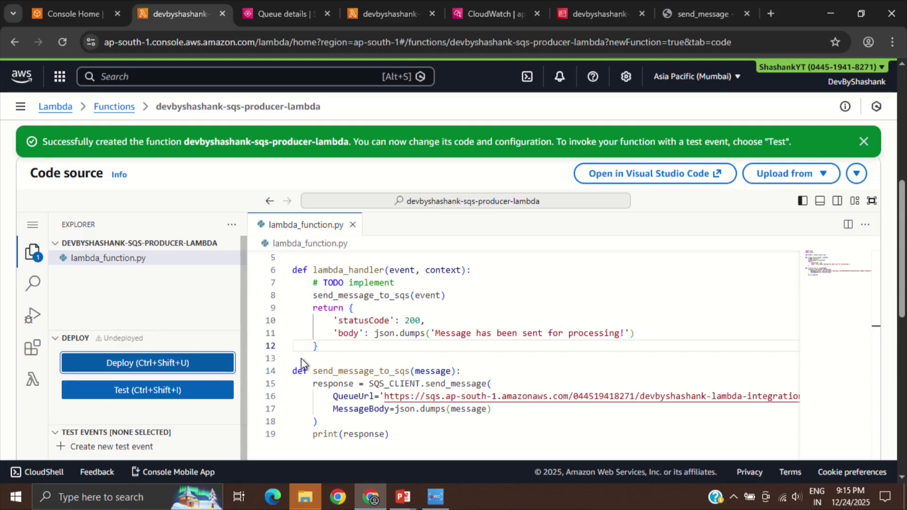
Open the producer function's execution role in IAM from its permissions configuration
{"action": "double_click", "coordinate": [434, 311]}
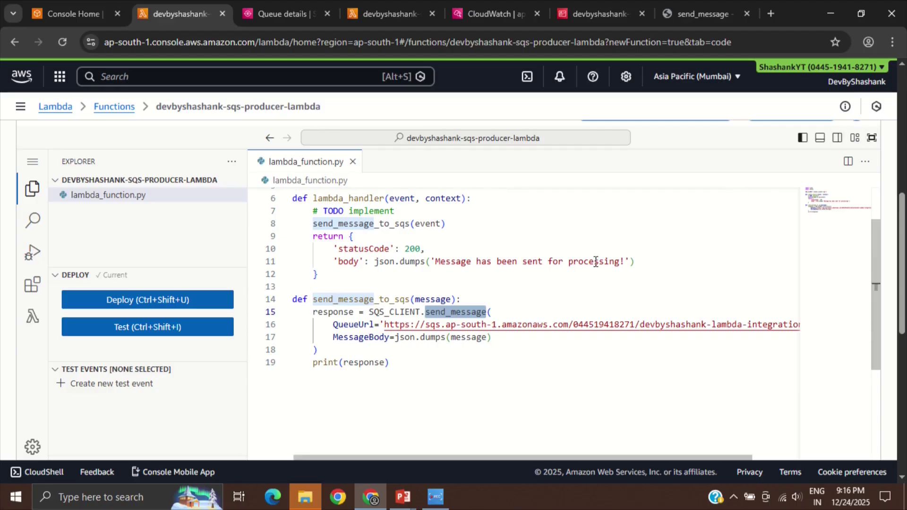
{"action": "scroll", "coordinate": [595, 259], "scroll_direction": "up", "scroll_amount": 3}
{"action": "scroll", "coordinate": [595, 262], "scroll_direction": "up", "scroll_amount": 2}
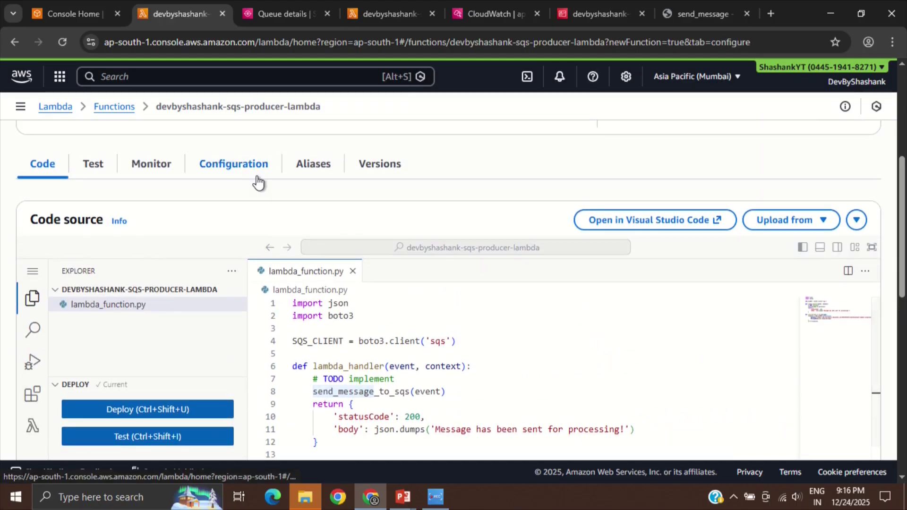
{"action": "left_click", "coordinate": [258, 176]}
{"action": "left_click", "coordinate": [73, 272]}
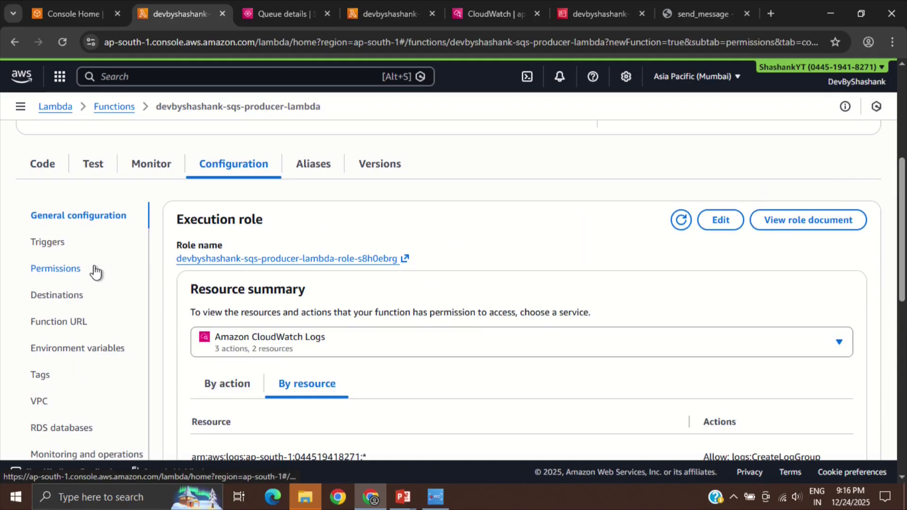
{"action": "left_click", "coordinate": [255, 259]}
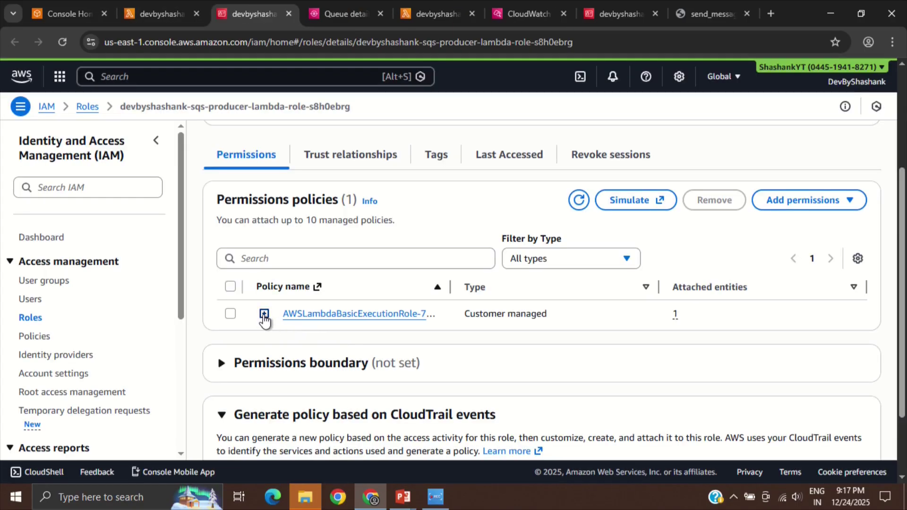
Examine which actions the role's attached AWSLambdaBasicExecutionRole policy allows
{"action": "left_click", "coordinate": [264, 314]}
{"action": "scroll", "coordinate": [440, 367], "scroll_direction": "down", "scroll_amount": 2}
{"action": "scroll", "coordinate": [441, 367], "scroll_direction": "down", "scroll_amount": 2}
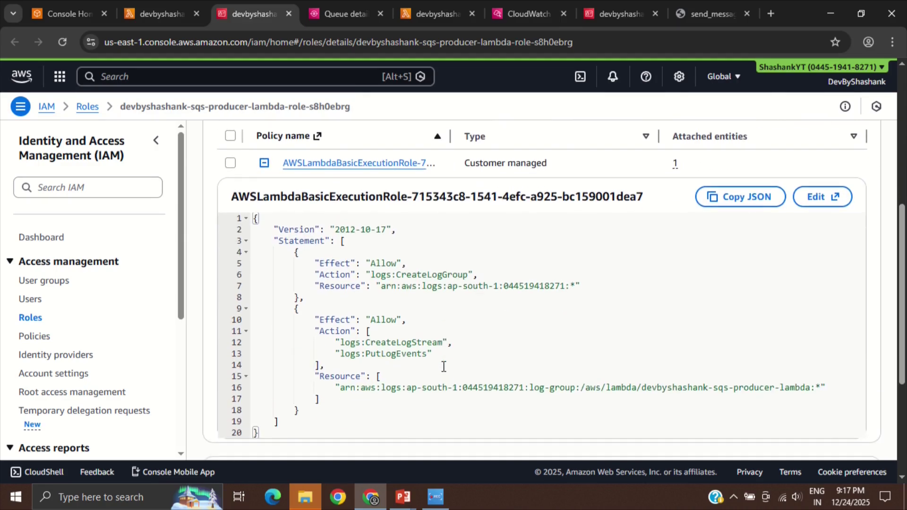
{"action": "scroll", "coordinate": [444, 366], "scroll_direction": "up", "scroll_amount": 1}
{"action": "scroll", "coordinate": [443, 366], "scroll_direction": "up", "scroll_amount": 3}
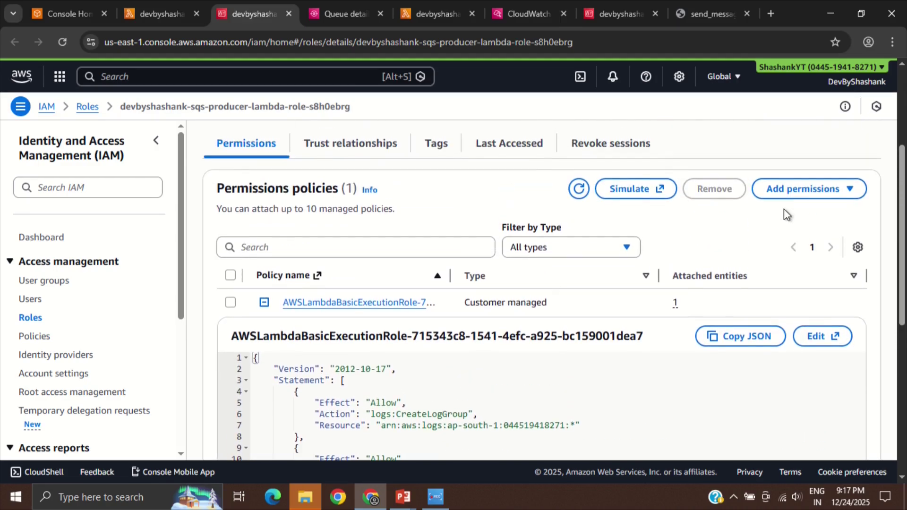
Start a new inline policy for the producer role and choose SQS as its service
{"action": "left_click", "coordinate": [803, 201]}
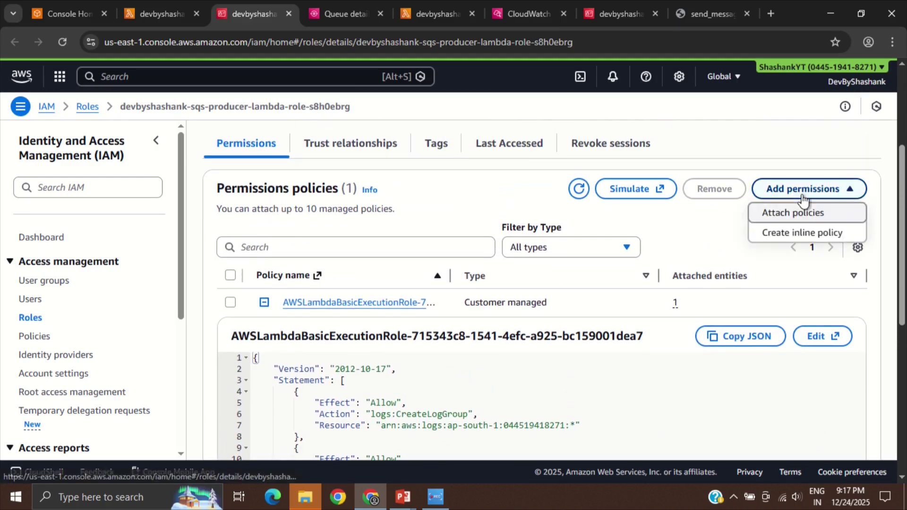
{"action": "left_click", "coordinate": [788, 232]}
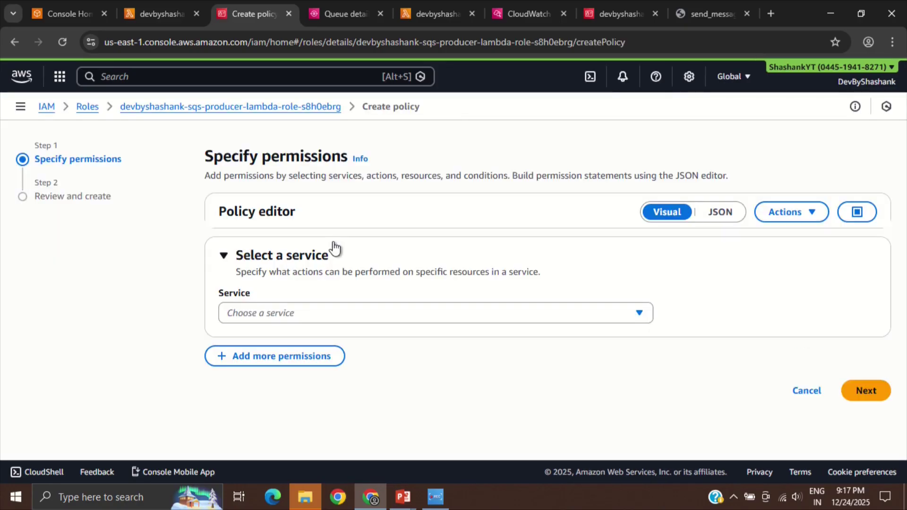
{"action": "left_click", "coordinate": [287, 317]}
{"action": "type", "text": "sqs"}
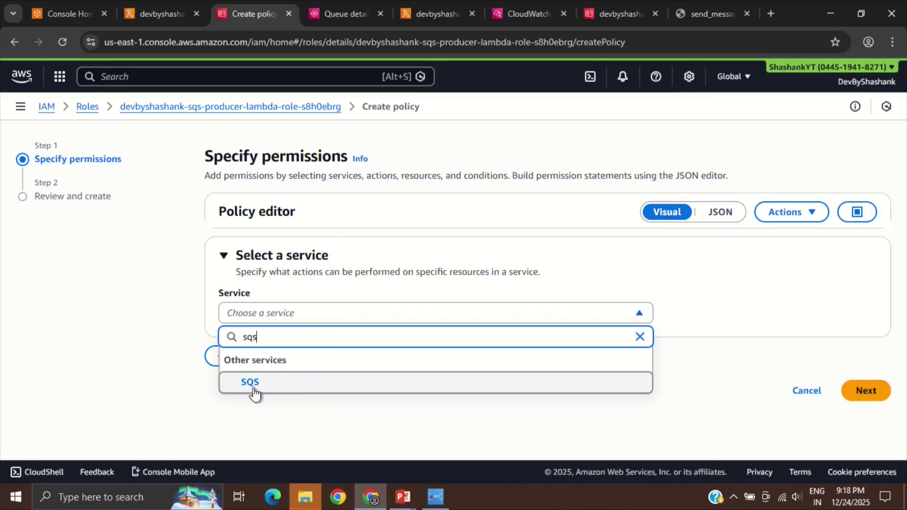
{"action": "left_click", "coordinate": [253, 385]}
Allow the SQS SendMessage write action in the inline policy and continue to its review
{"action": "scroll", "coordinate": [253, 387], "scroll_direction": "down", "scroll_amount": 1}
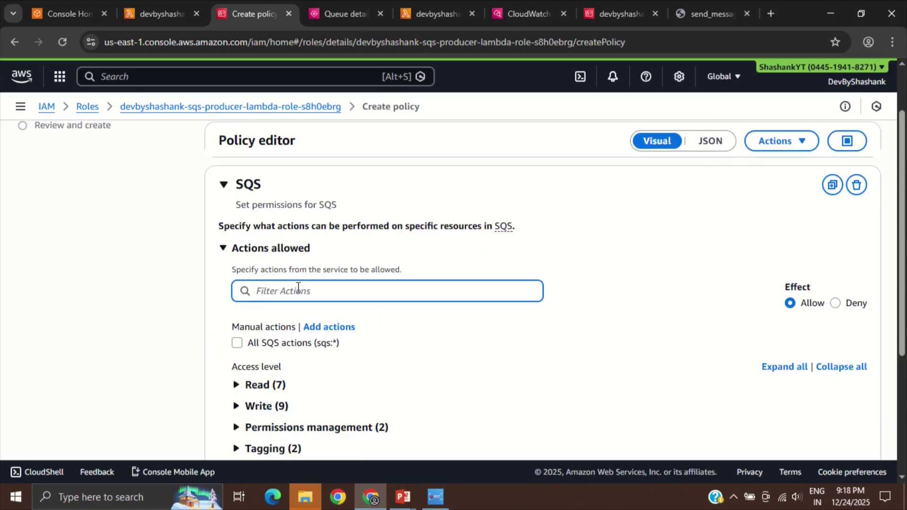
{"action": "type", "text": "sen"}
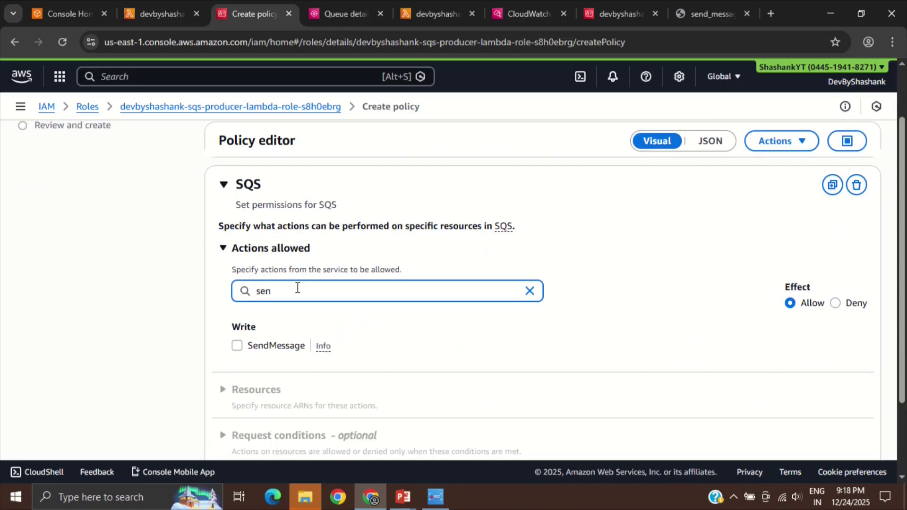
{"action": "left_click", "coordinate": [236, 345]}
{"action": "scroll", "coordinate": [298, 354], "scroll_direction": "down", "scroll_amount": 1}
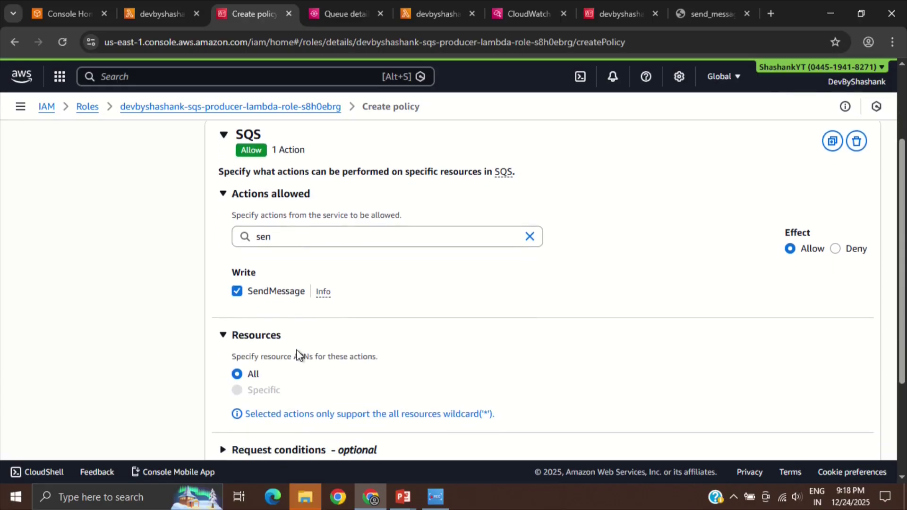
{"action": "scroll", "coordinate": [255, 283], "scroll_direction": "down", "scroll_amount": 2}
{"action": "scroll", "coordinate": [475, 369], "scroll_direction": "down", "scroll_amount": 1}
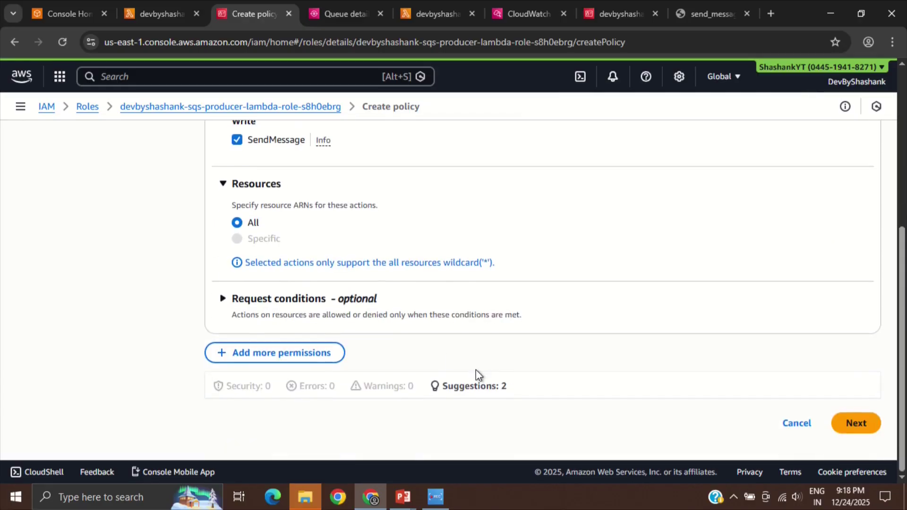
{"action": "left_click", "coordinate": [855, 423]}
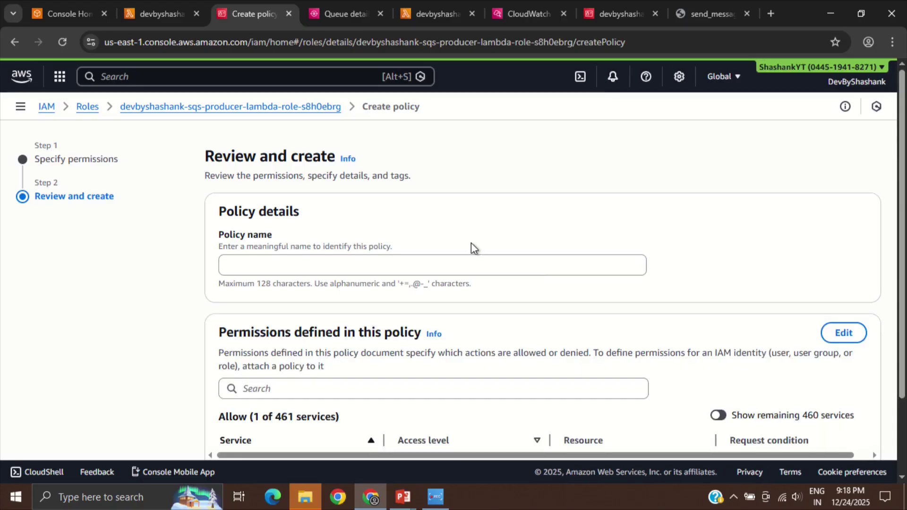
Name the inline policy sqs_sendmsg_policy and create it
{"action": "left_click", "coordinate": [453, 261]}
{"action": "type", "text": "sqs"}
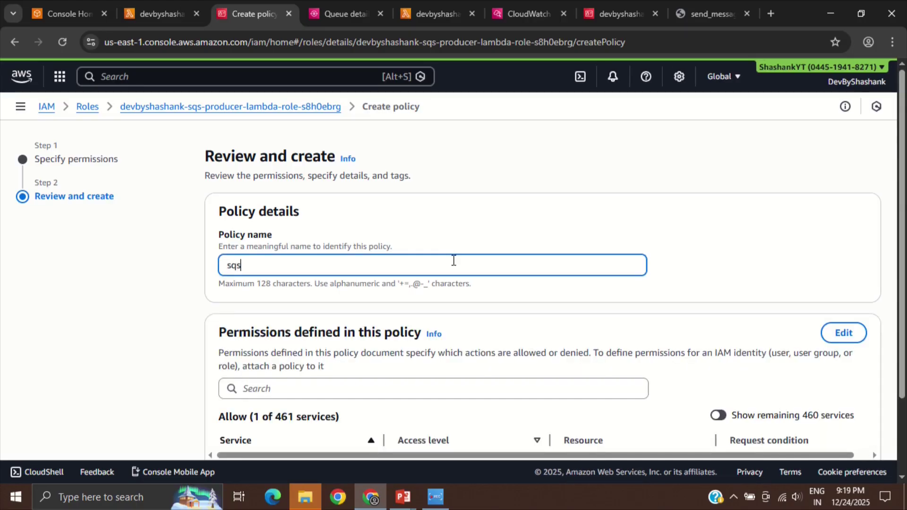
{"action": "type", "text": "_sendmsg_policy"}
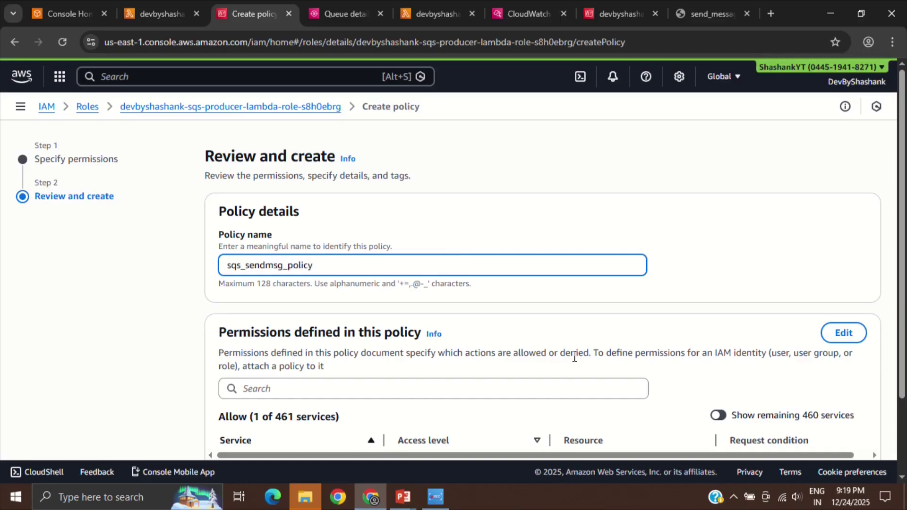
{"action": "scroll", "coordinate": [574, 358], "scroll_direction": "down", "scroll_amount": 2}
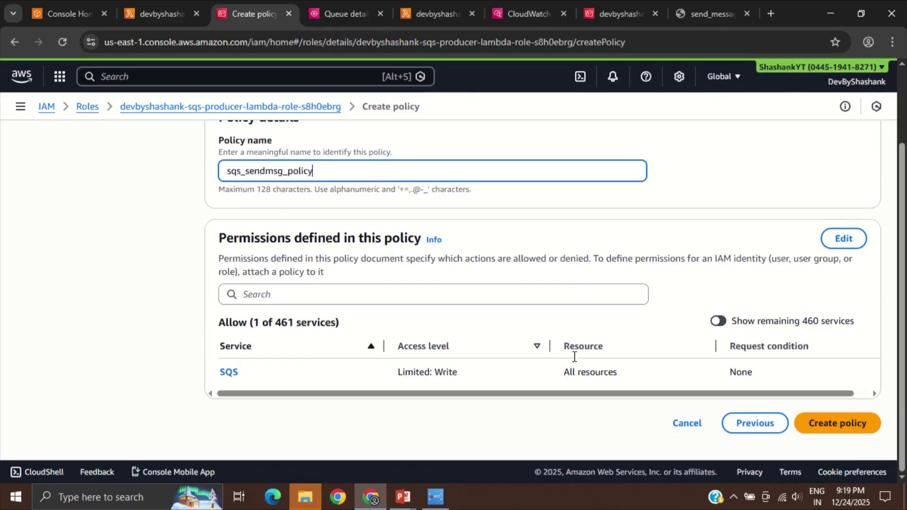
{"action": "left_click", "coordinate": [822, 427]}
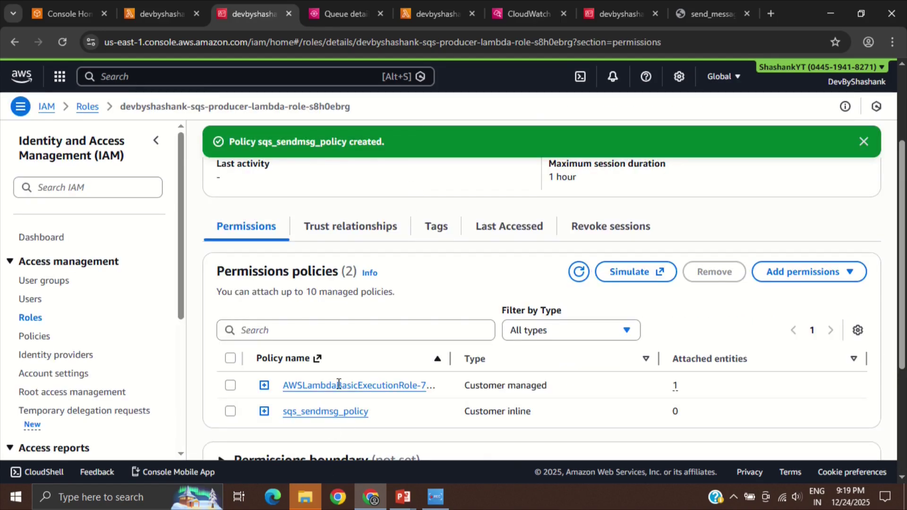
Return to the producer Lambda's code and start a new test event named test
{"action": "left_click", "coordinate": [172, 2]}
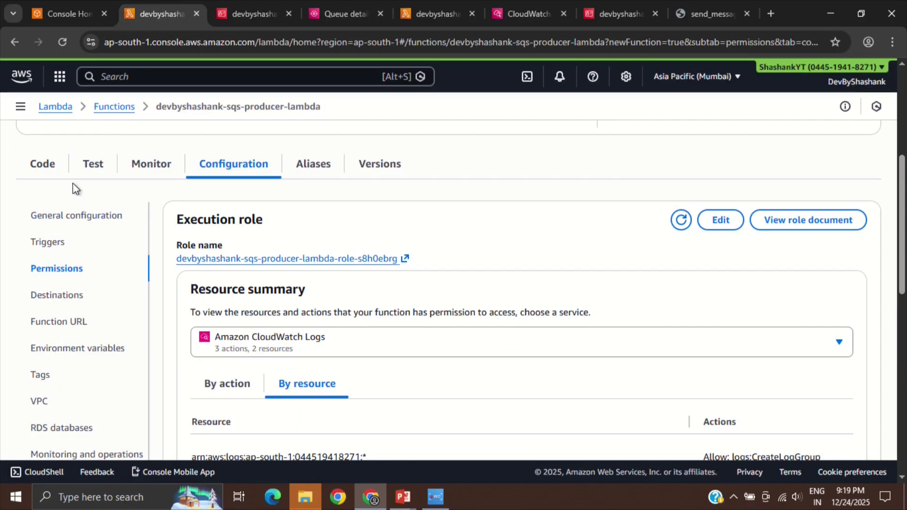
{"action": "left_click", "coordinate": [44, 175]}
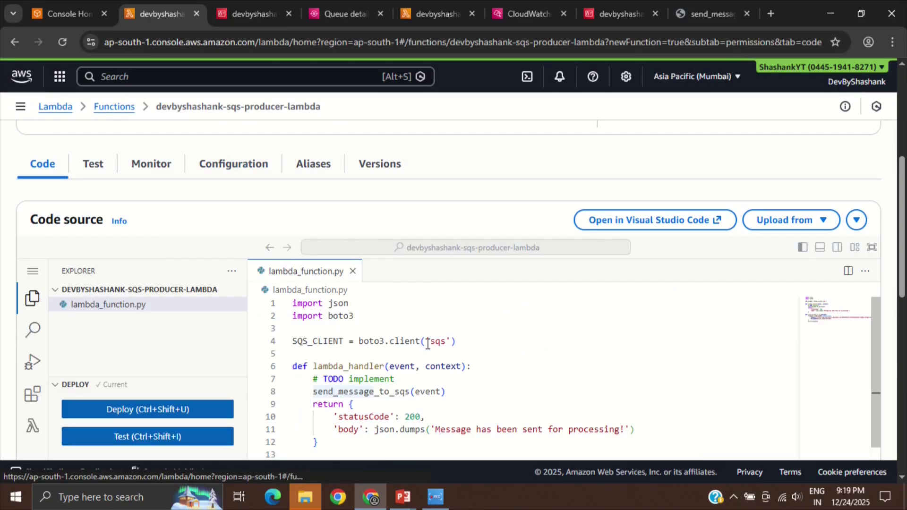
{"action": "scroll", "coordinate": [426, 342], "scroll_direction": "down", "scroll_amount": 1}
{"action": "scroll", "coordinate": [455, 225], "scroll_direction": "down", "scroll_amount": 2}
{"action": "scroll", "coordinate": [452, 297], "scroll_direction": "down", "scroll_amount": 1}
{"action": "scroll", "coordinate": [452, 298], "scroll_direction": "up", "scroll_amount": 1}
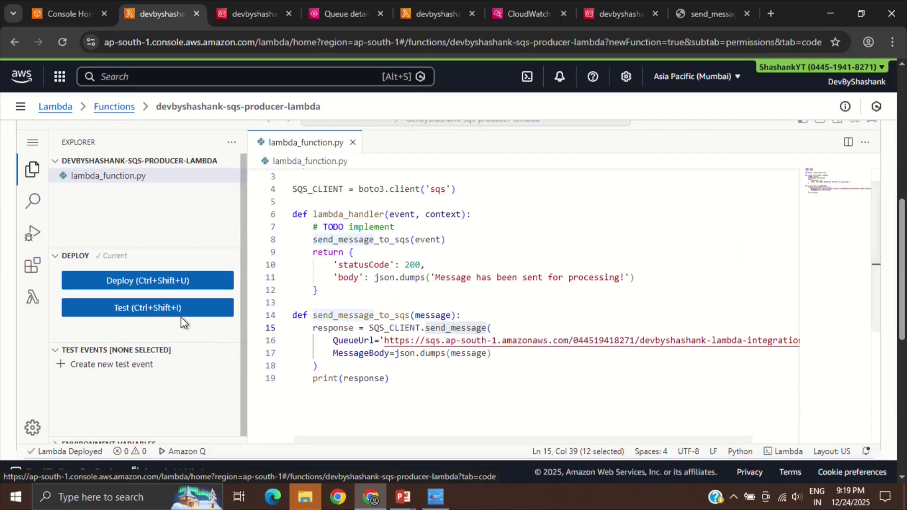
{"action": "left_click", "coordinate": [176, 368]}
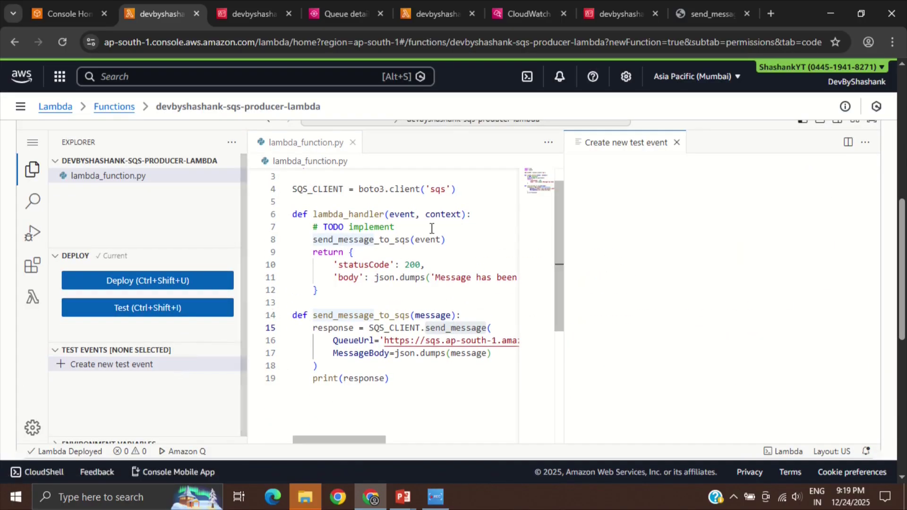
{"action": "left_click", "coordinate": [658, 196]}
{"action": "type", "text": "test"}
{"action": "scroll", "coordinate": [657, 196], "scroll_direction": "down", "scroll_amount": 4}
In the event JSON, replace the first pair with "user" and the person's first name, and the second with "task": "process_file"
{"action": "left_click", "coordinate": [685, 326]}
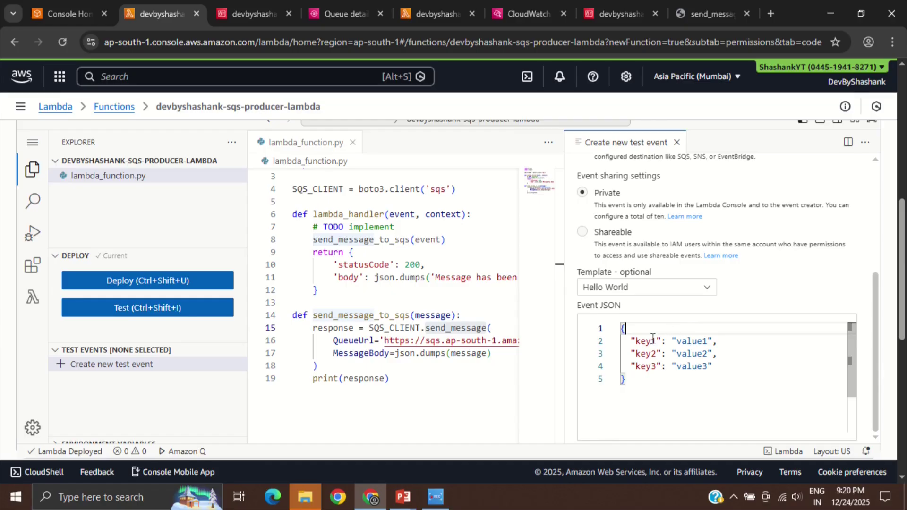
{"action": "double_click", "coordinate": [647, 340]}
{"action": "type", "text": "user"}
{"action": "double_click", "coordinate": [679, 342]}
{"action": "type", "text": "Shashank"}
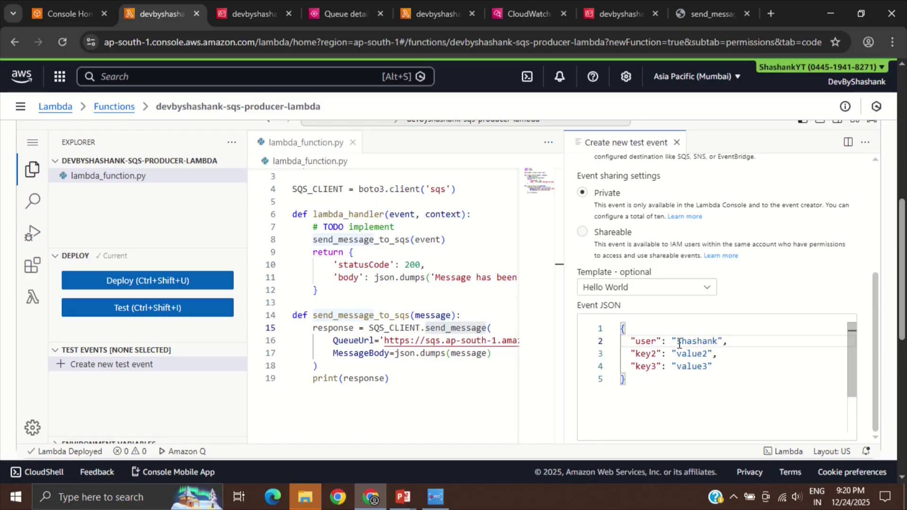
{"action": "double_click", "coordinate": [651, 353]}
{"action": "type", "text": "task"}
{"action": "double_click", "coordinate": [686, 355]}
{"action": "type", "text": "pree"}
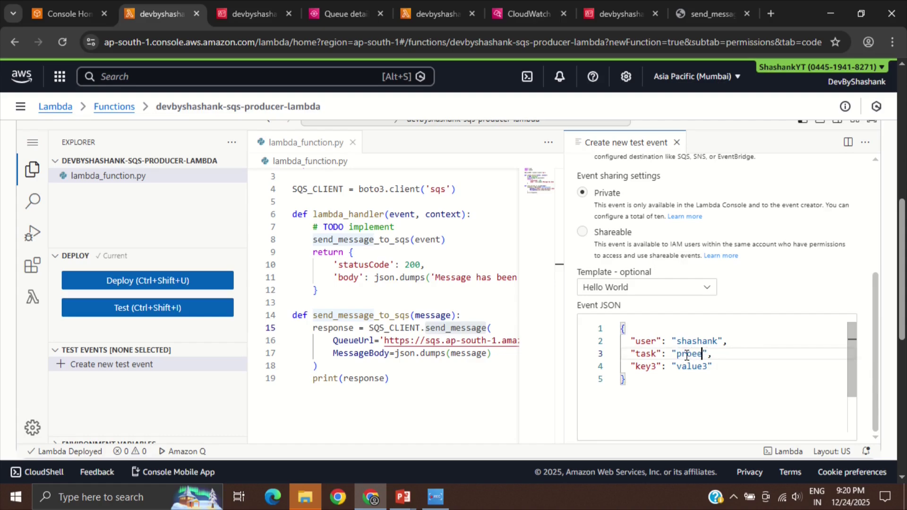
{"action": "type", "text": "ss_file"}
Replace the third pair of the event JSON with "file_name": "test.txt"
{"action": "double_click", "coordinate": [643, 366]}
{"action": "type", "text": "fila"}
{"action": "type", "text": "_name"}
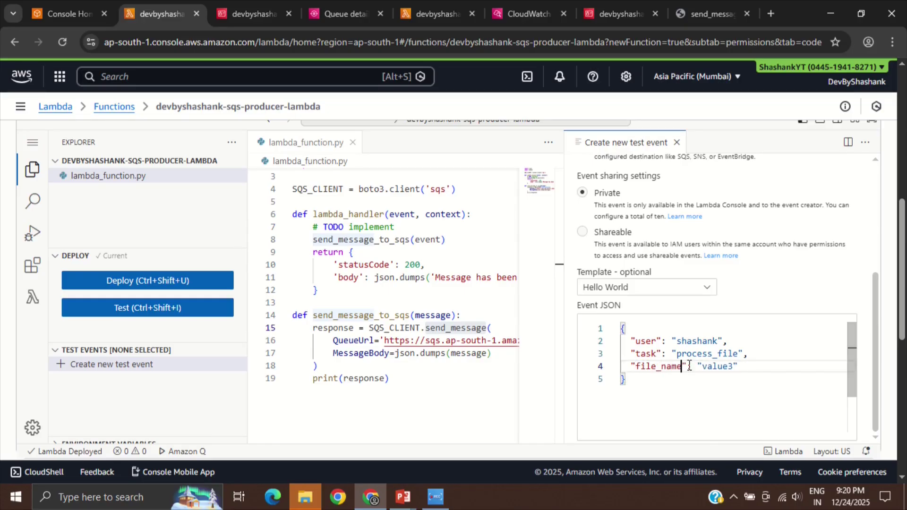
{"action": "double_click", "coordinate": [706, 366]}
{"action": "type", "text": "test.txt"}
{"action": "left_click", "coordinate": [775, 375]}
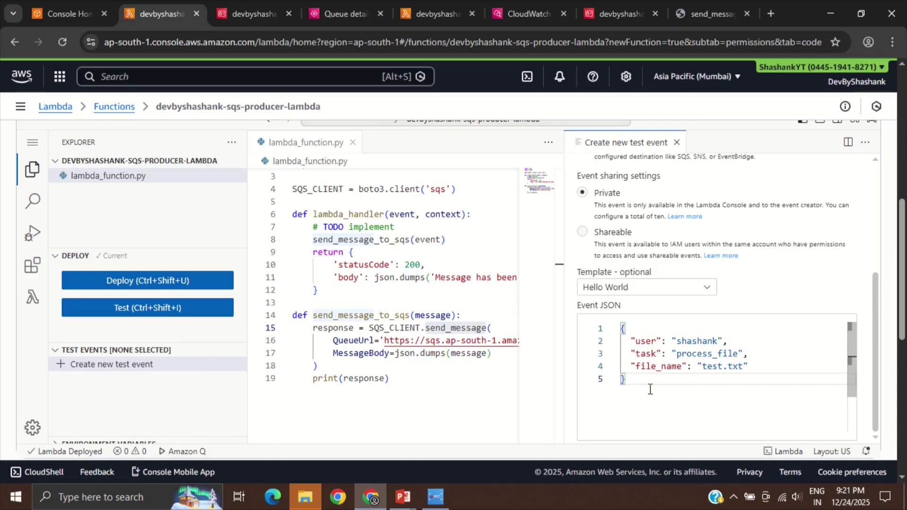
{"action": "scroll", "coordinate": [650, 389], "scroll_direction": "up", "scroll_amount": 5}
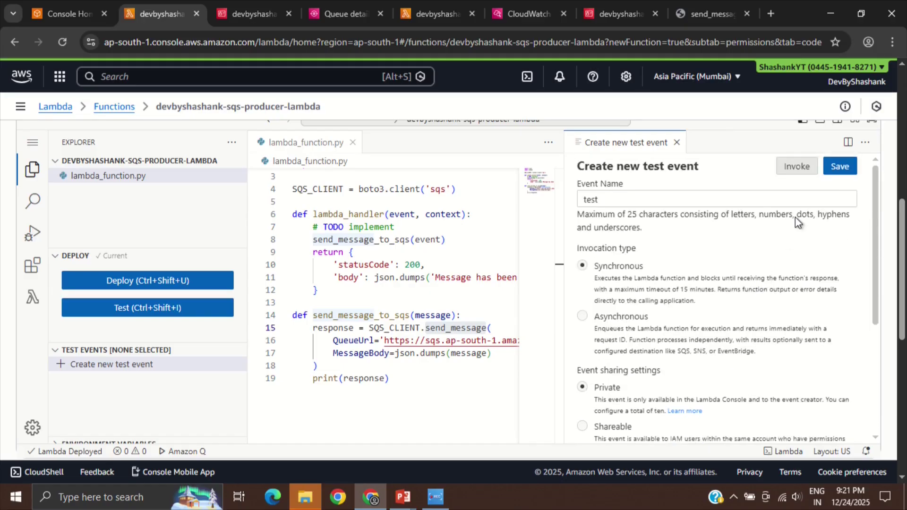
Save the test event, invoke the producer Lambda with it, and review the execution results
{"action": "left_click", "coordinate": [840, 167]}
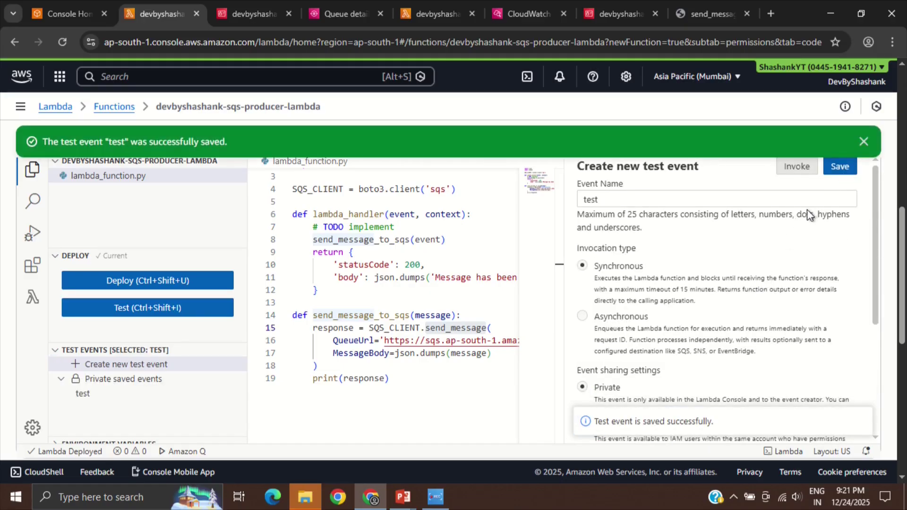
{"action": "left_click", "coordinate": [798, 168]}
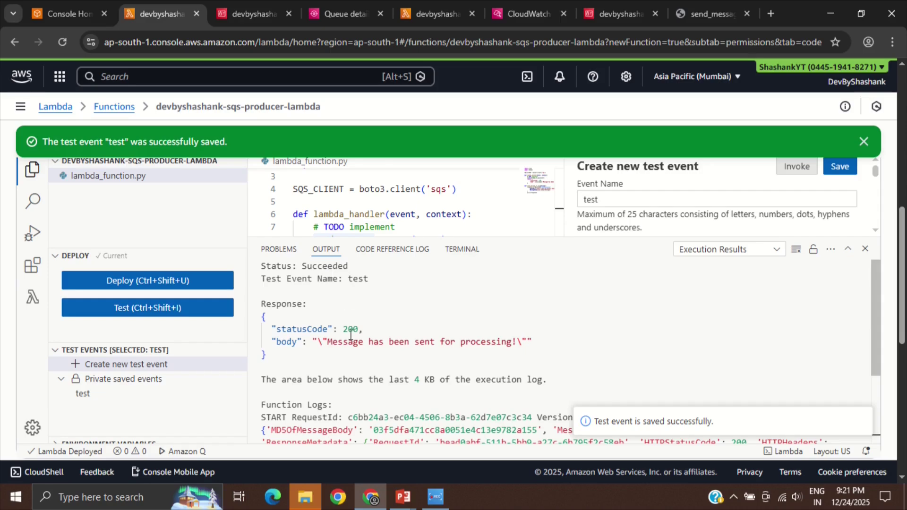
{"action": "scroll", "coordinate": [350, 334], "scroll_direction": "down", "scroll_amount": 1}
{"action": "scroll", "coordinate": [430, 333], "scroll_direction": "down", "scroll_amount": 4}
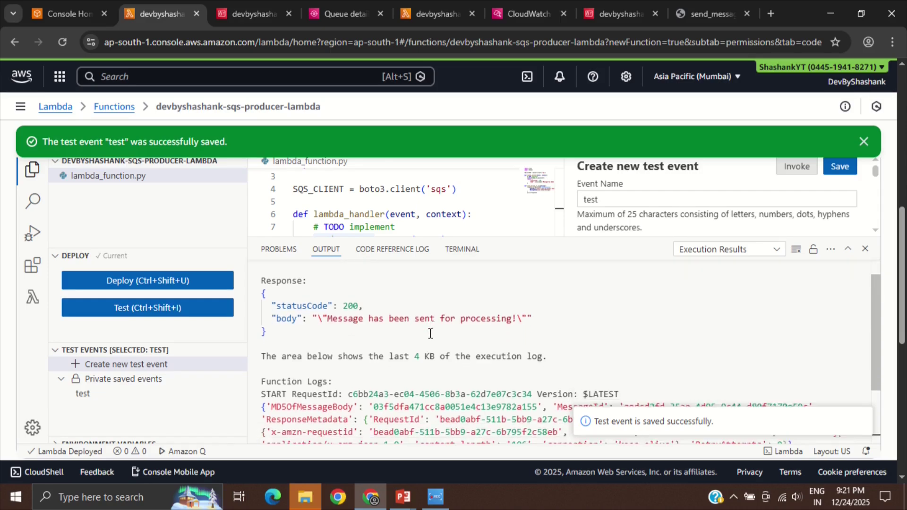
{"action": "scroll", "coordinate": [430, 333], "scroll_direction": "down", "scroll_amount": 2}
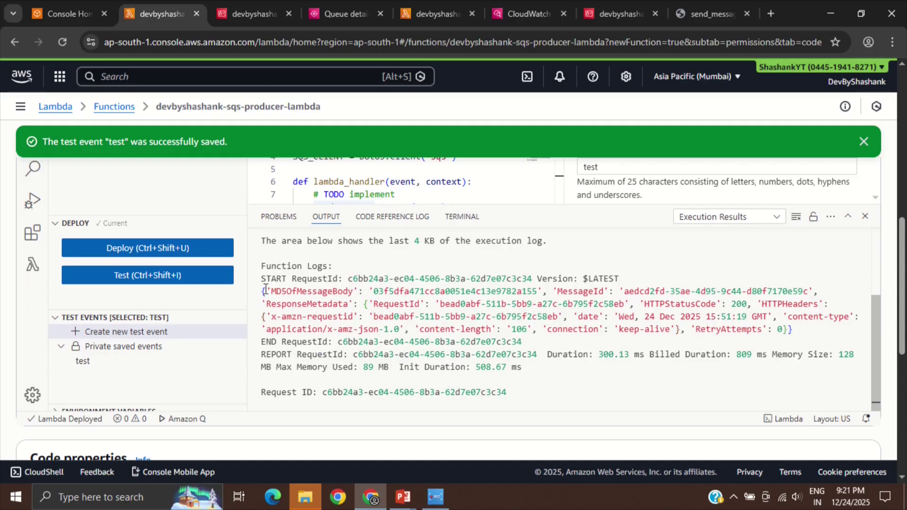
Inspect the SQS response and its MessageId in the function logs, and close the execution output
{"action": "left_click_drag", "start_coordinate": [263, 289], "coordinate": [429, 290]}
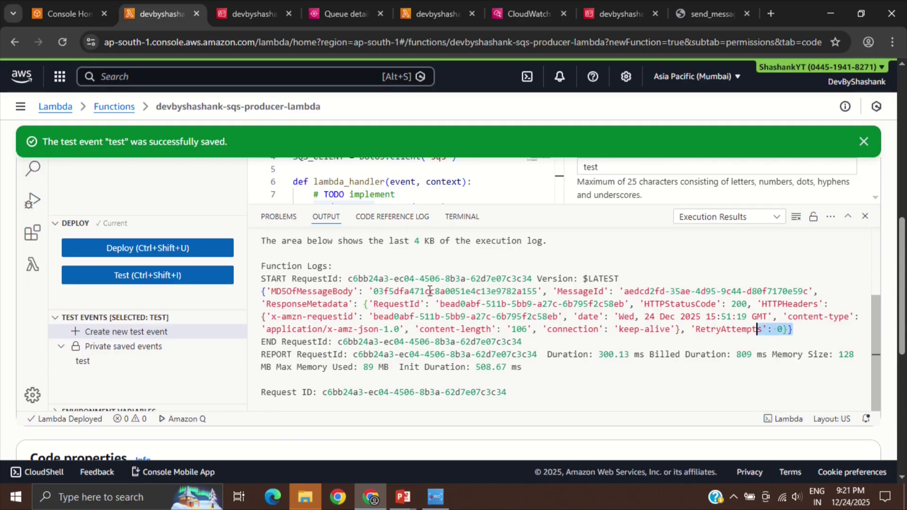
{"action": "triple_click", "coordinate": [626, 289]}
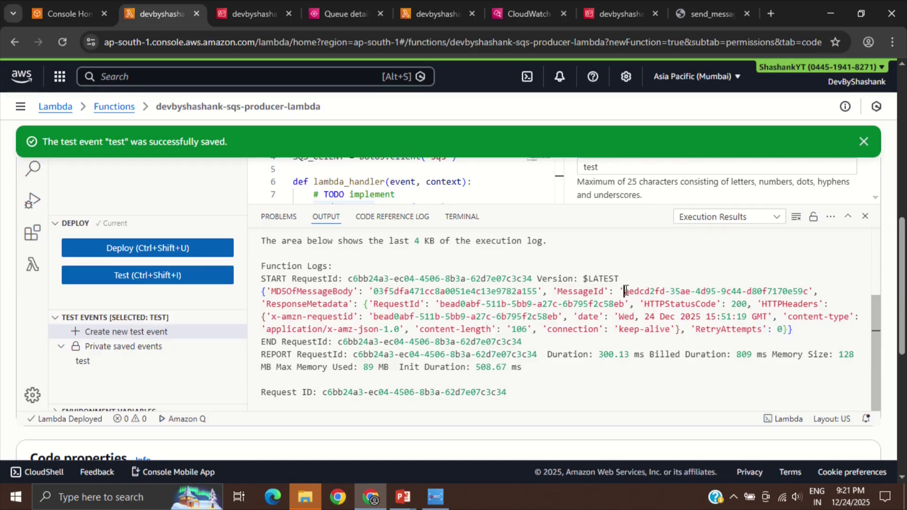
{"action": "double_click", "coordinate": [680, 291]}
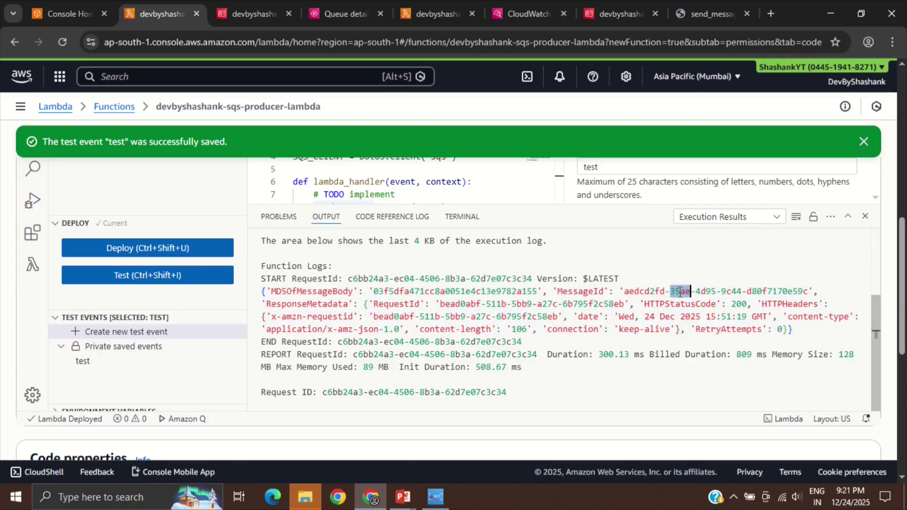
{"action": "left_click", "coordinate": [866, 218]}
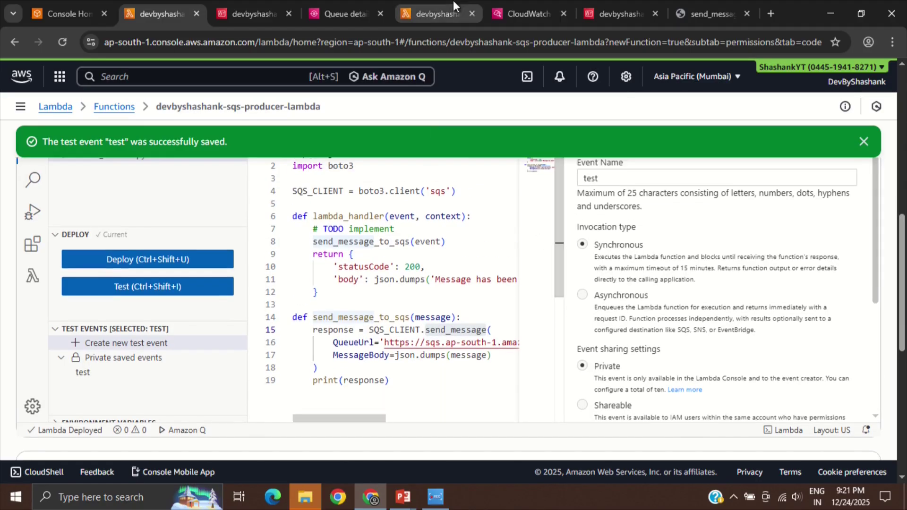
In CloudWatch, return to the consumer Lambda's log group, refresh its log streams, and open the newest one
{"action": "left_click", "coordinate": [512, 1]}
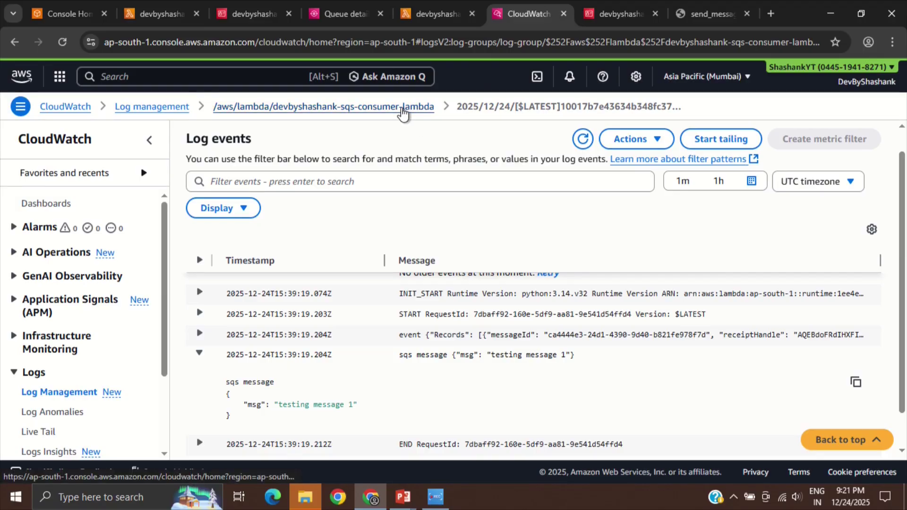
{"action": "left_click", "coordinate": [402, 108]}
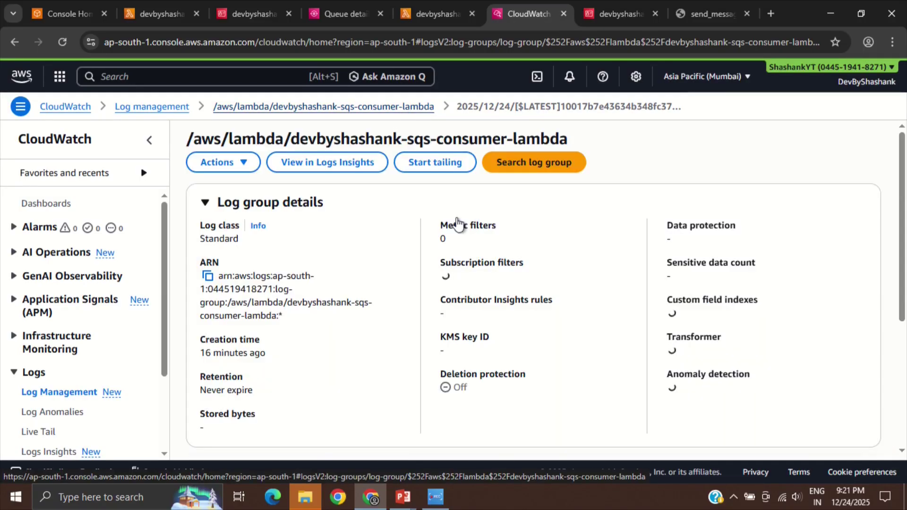
{"action": "scroll", "coordinate": [473, 283], "scroll_direction": "down", "scroll_amount": 2}
{"action": "scroll", "coordinate": [476, 316], "scroll_direction": "down", "scroll_amount": 4}
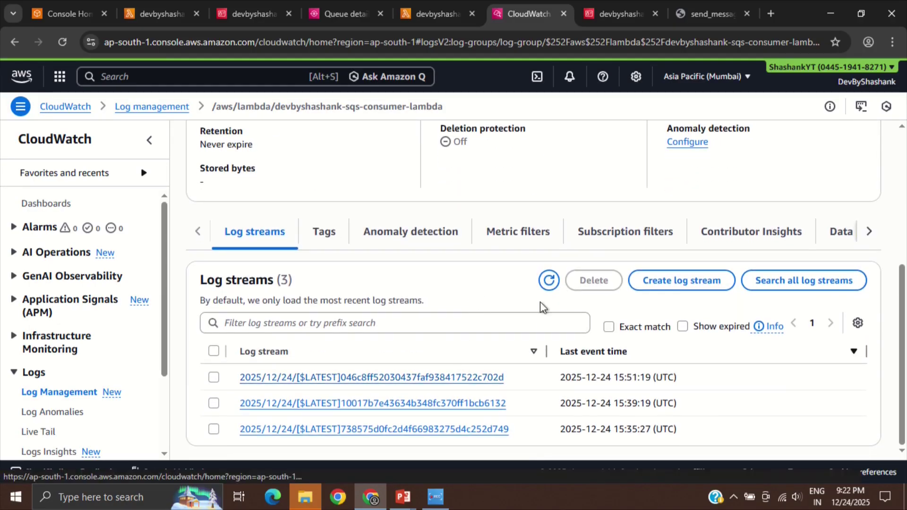
{"action": "left_click", "coordinate": [548, 280]}
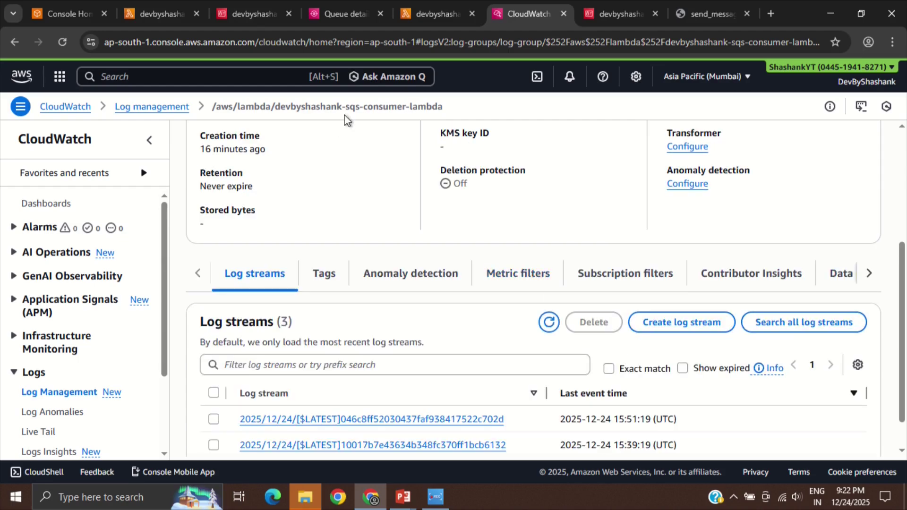
{"action": "scroll", "coordinate": [434, 368], "scroll_direction": "down", "scroll_amount": 1}
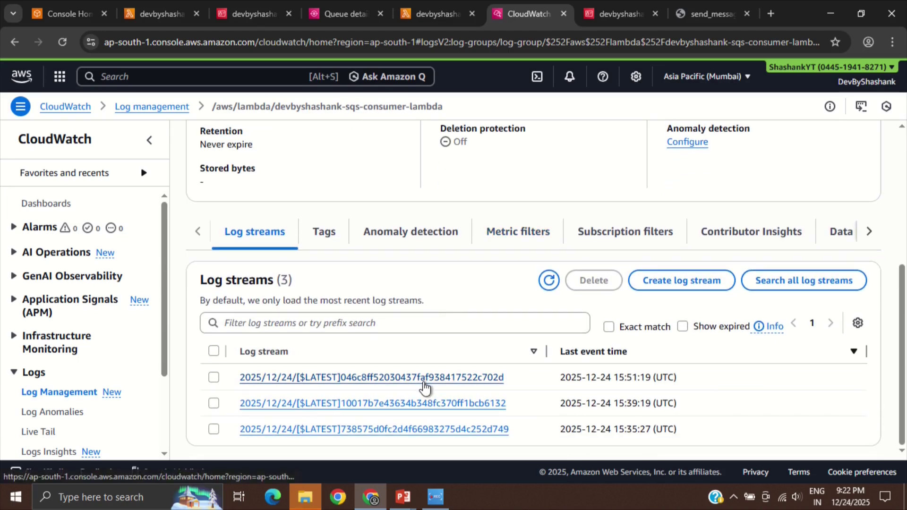
{"action": "left_click", "coordinate": [428, 378]}
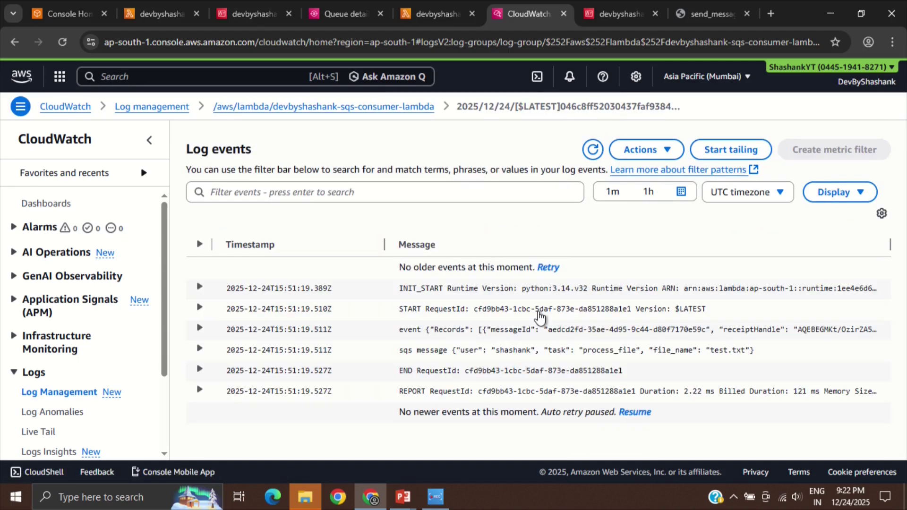
Expand the sqs message log event to check the payload received by the consumer Lambda
{"action": "left_click", "coordinate": [468, 354]}
{"action": "scroll", "coordinate": [359, 349], "scroll_direction": "down", "scroll_amount": 2}
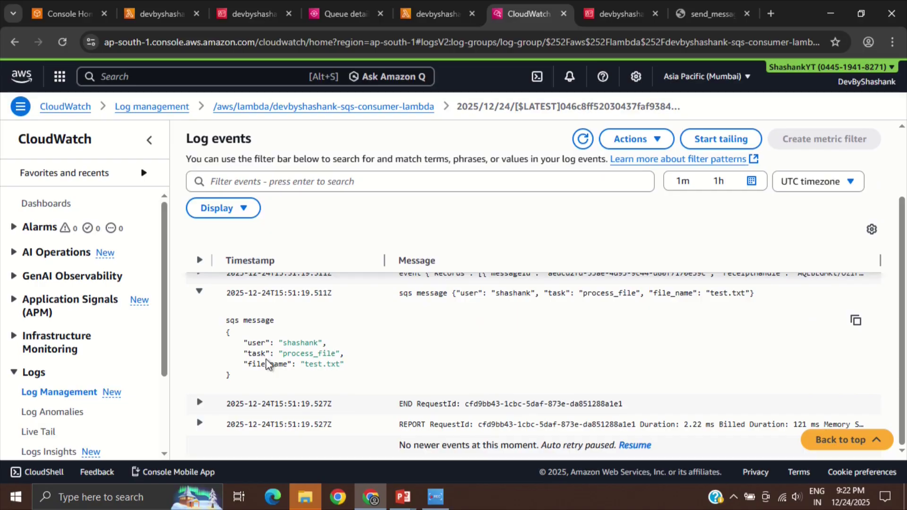
{"action": "left_click", "coordinate": [345, 13]}
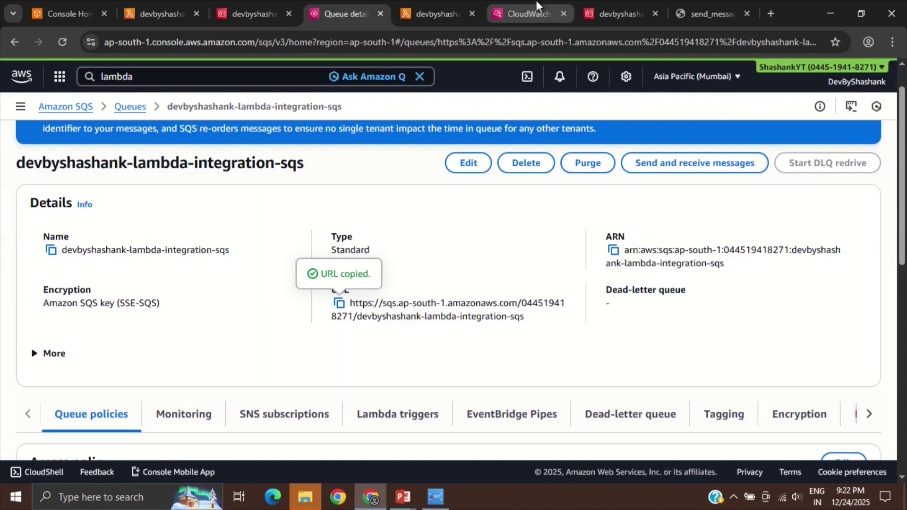
{"action": "left_click", "coordinate": [526, 1]}
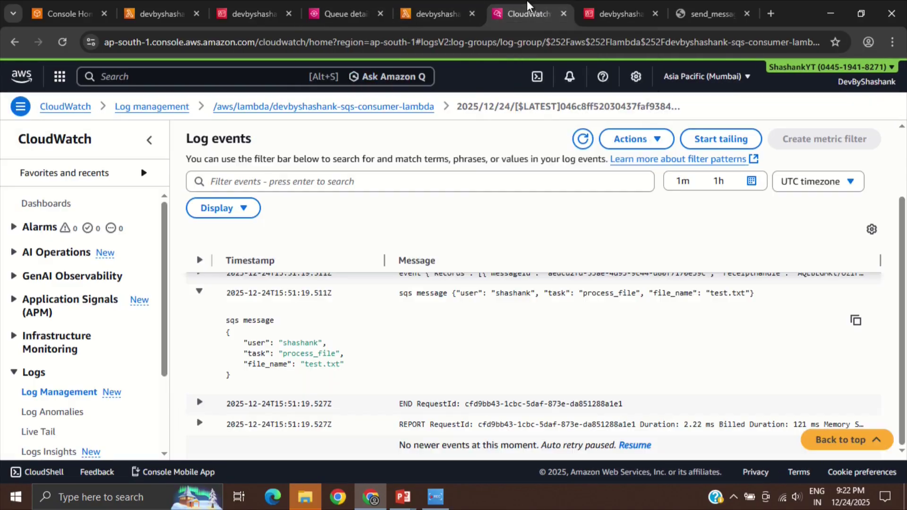
On the SQS queue's page, expand the additional details to check the available and in-flight messages
{"action": "left_click", "coordinate": [363, 1]}
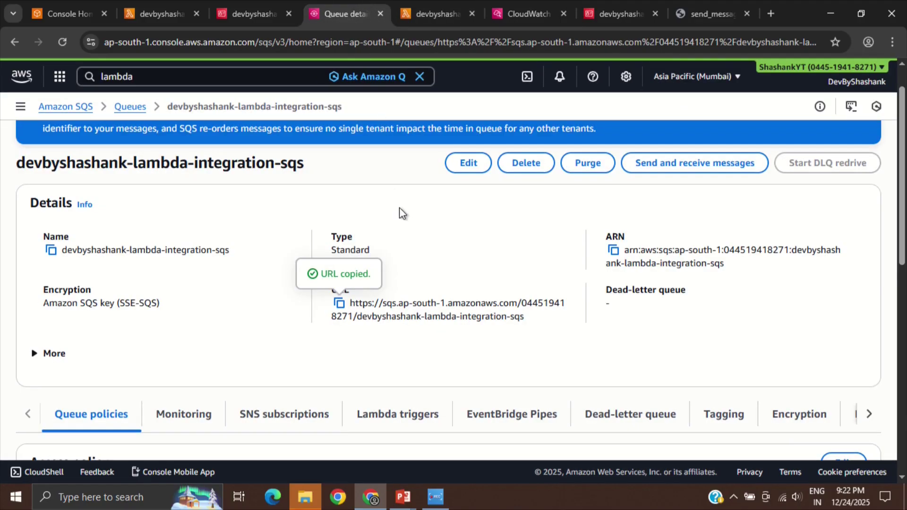
{"action": "scroll", "coordinate": [399, 212], "scroll_direction": "down", "scroll_amount": 2}
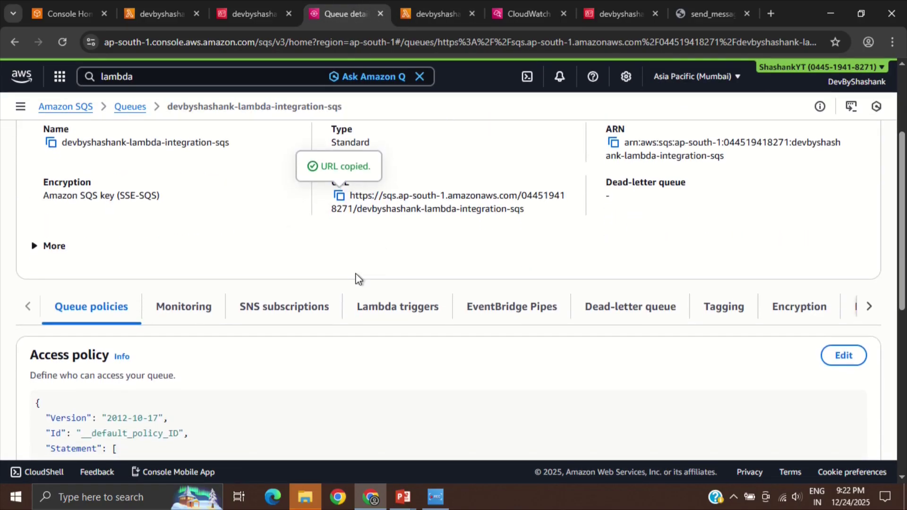
{"action": "left_click", "coordinate": [62, 248]}
{"action": "scroll", "coordinate": [289, 310], "scroll_direction": "down", "scroll_amount": 1}
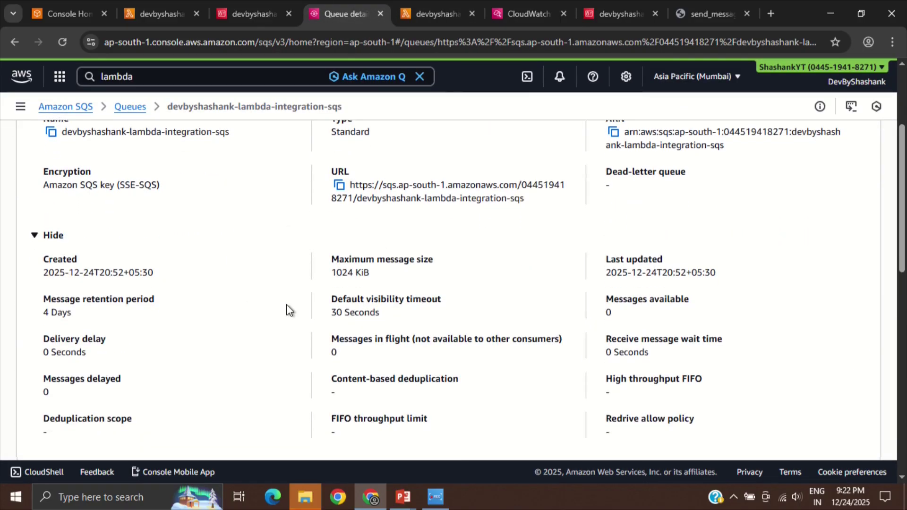
{"action": "scroll", "coordinate": [286, 305], "scroll_direction": "down", "scroll_amount": 1}
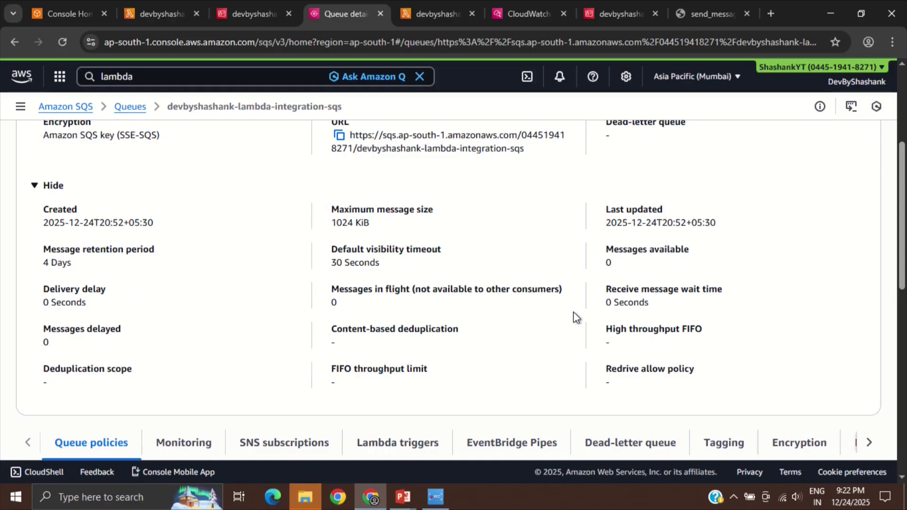
{"action": "scroll", "coordinate": [537, 341], "scroll_direction": "down", "scroll_amount": 2}
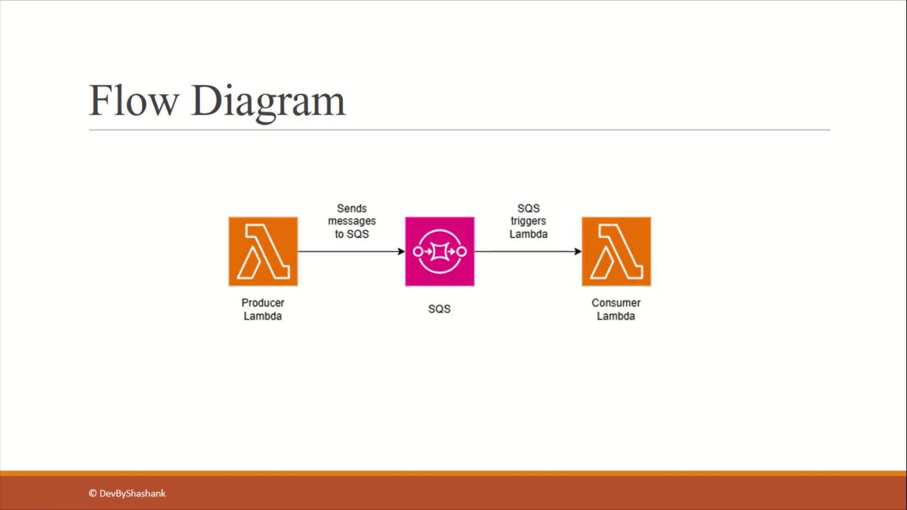
{"action": "key", "text": "Right"}
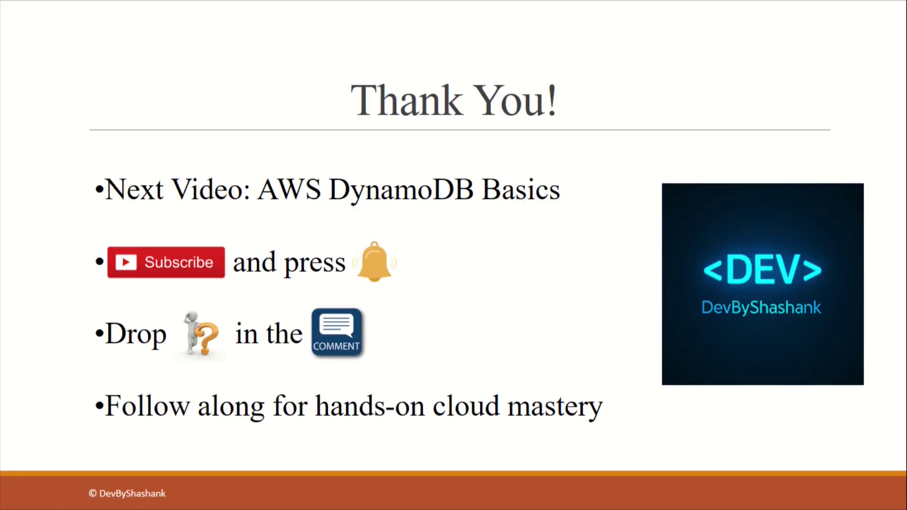